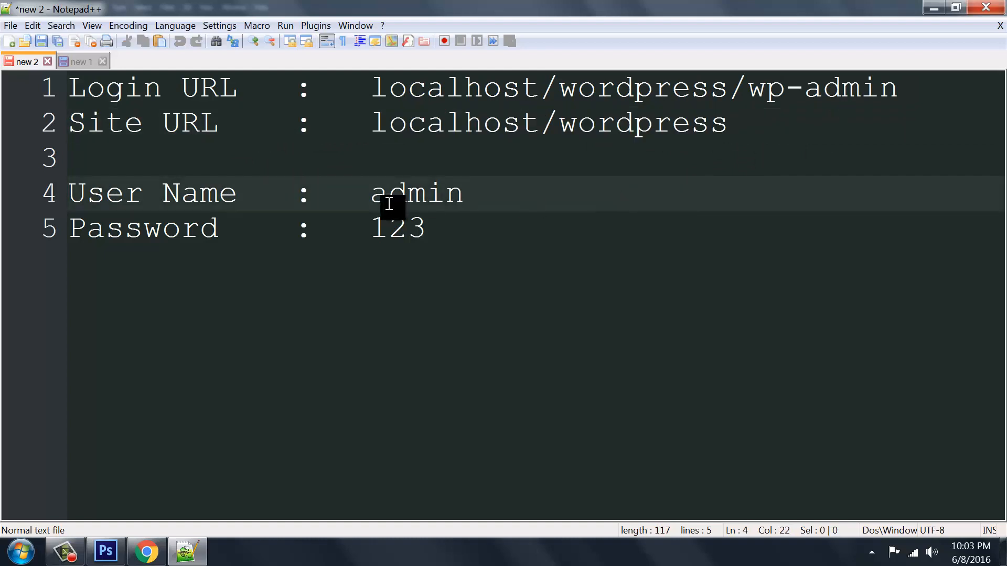
Select the full login URL localhost/wordpress/wp-admin on line 1 of the site notes
double_click(418, 202)
left_click(481, 254)
left_click_drag(367, 231, 429, 232)
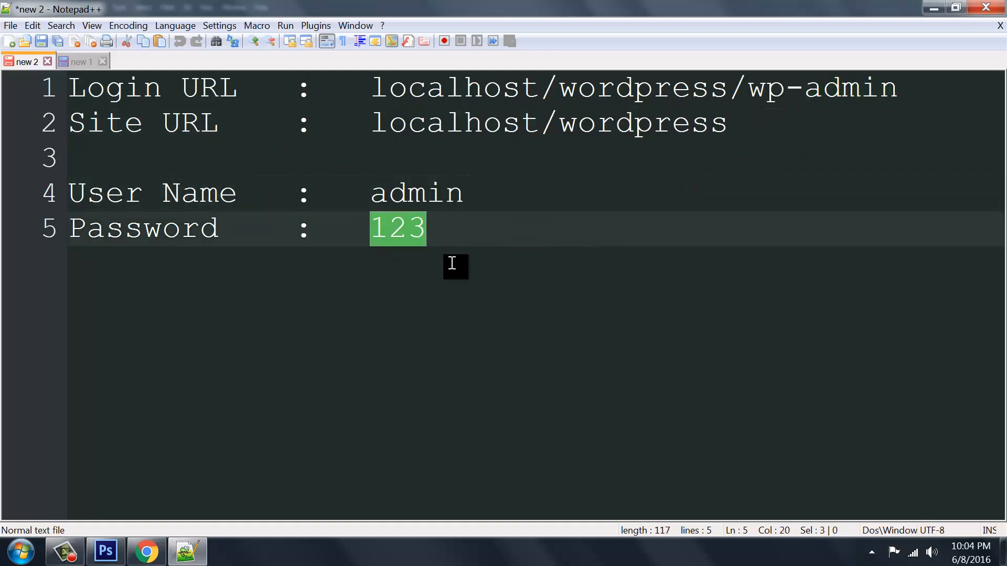
left_click(459, 273)
left_click_drag(374, 92, 480, 92)
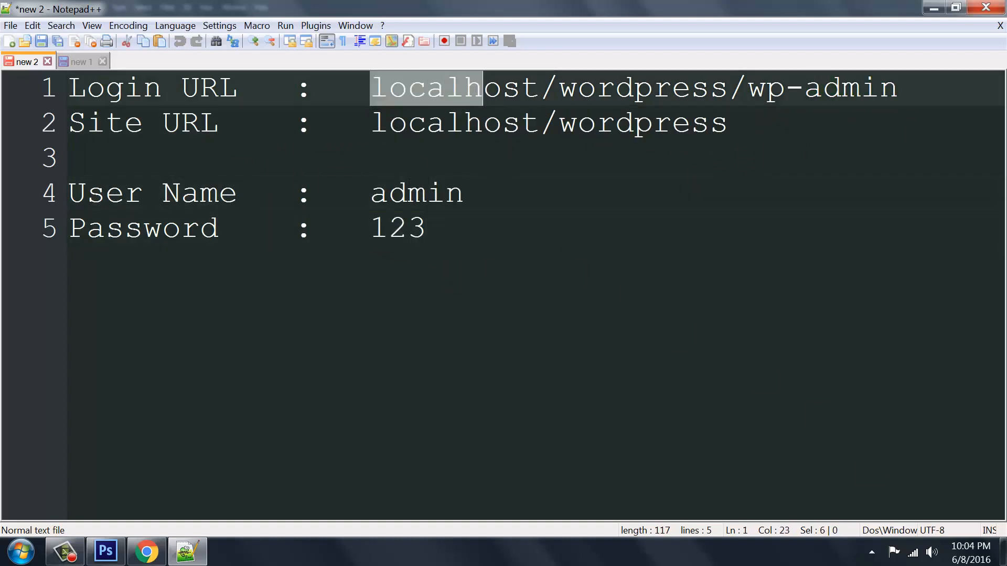
left_click(765, 388)
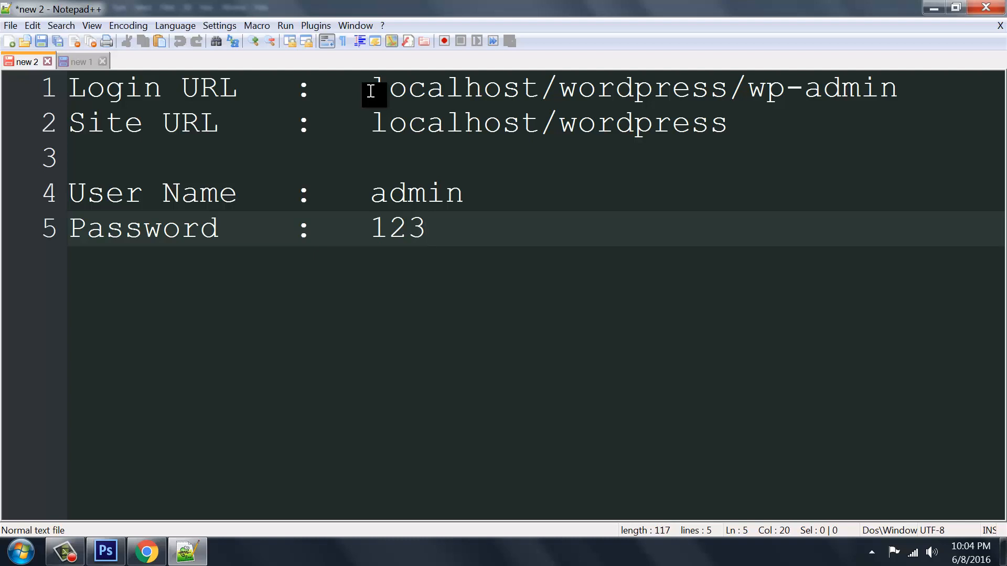
left_click_drag(371, 91, 901, 83)
key("ctrl+c")
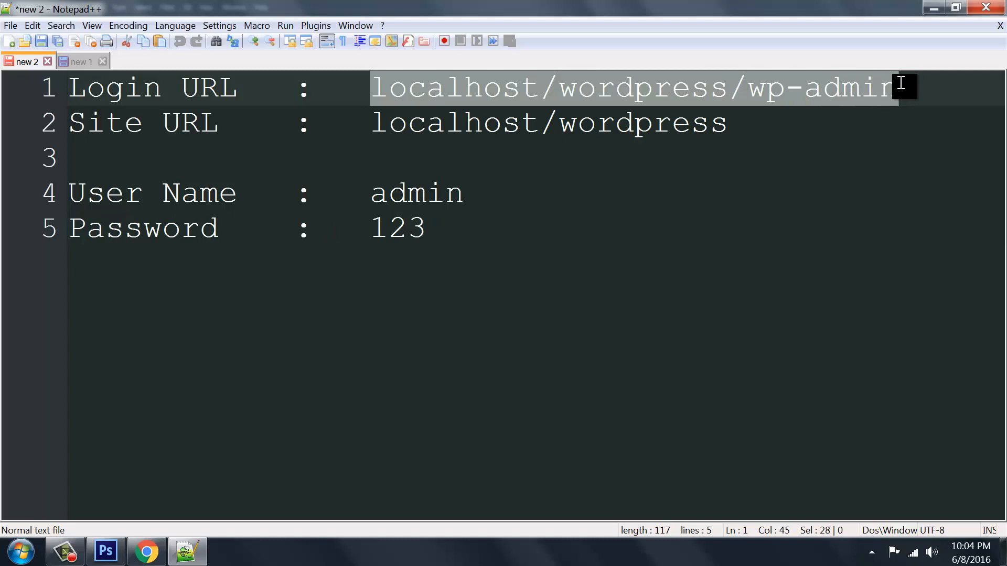
Paste the login URL into Chrome's address bar and load localhost/wordpress/wp-admin
left_click(146, 551)
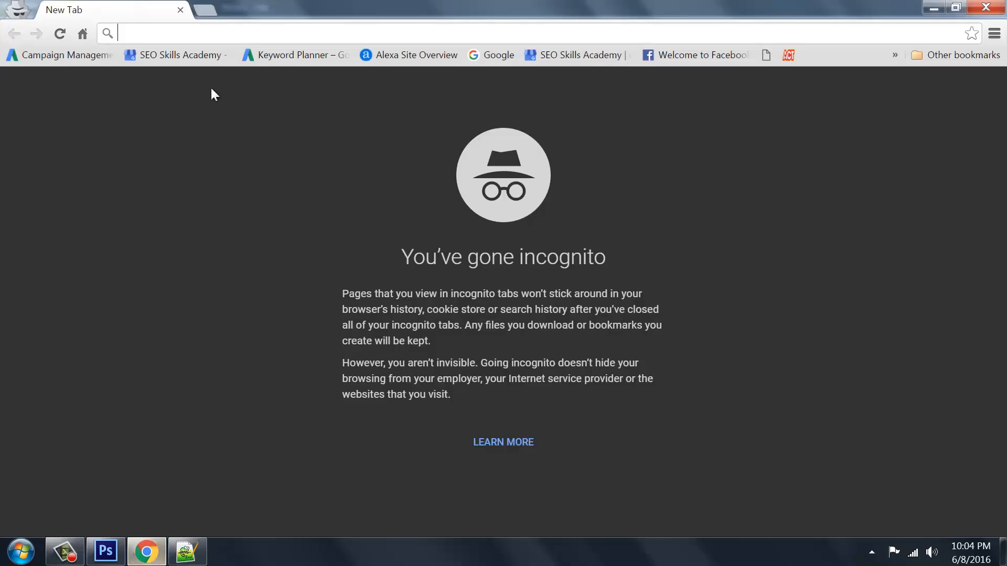
key("ctrl+v")
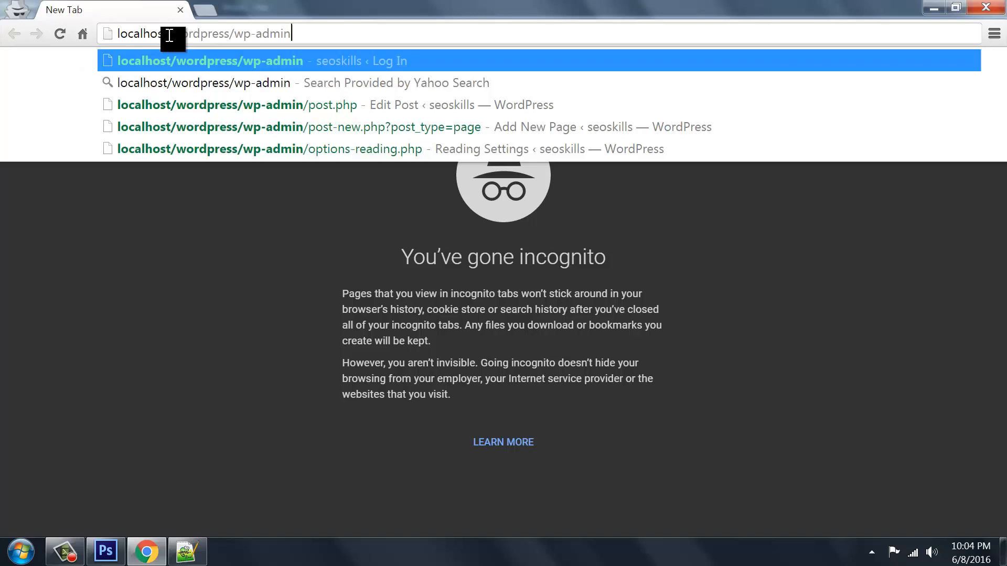
key("Return")
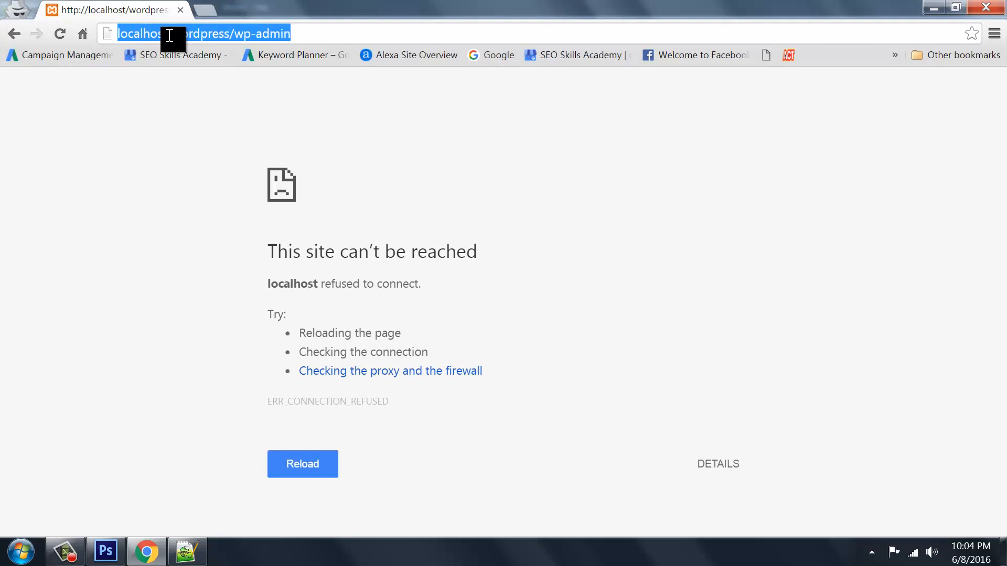
Launch the XAMPP Control Panel (xampp-control.exe) from the Windows Run dialog
key("super+r")
type("c")
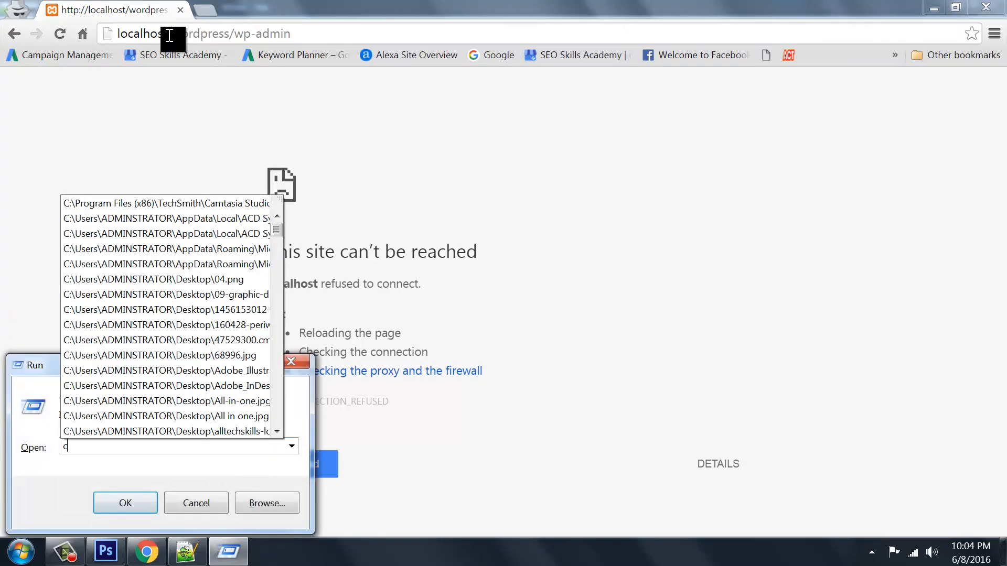
type("://")
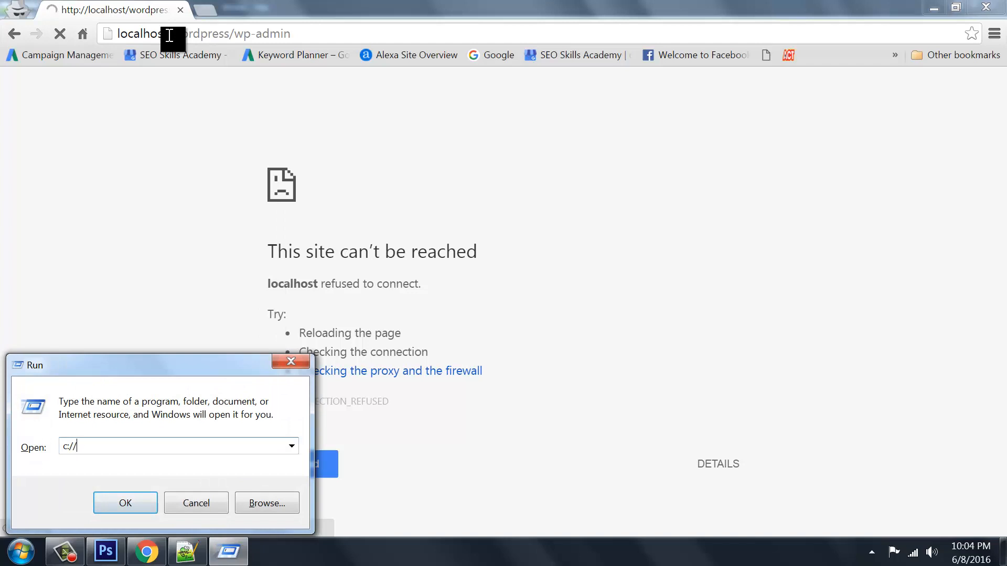
type("xamp")
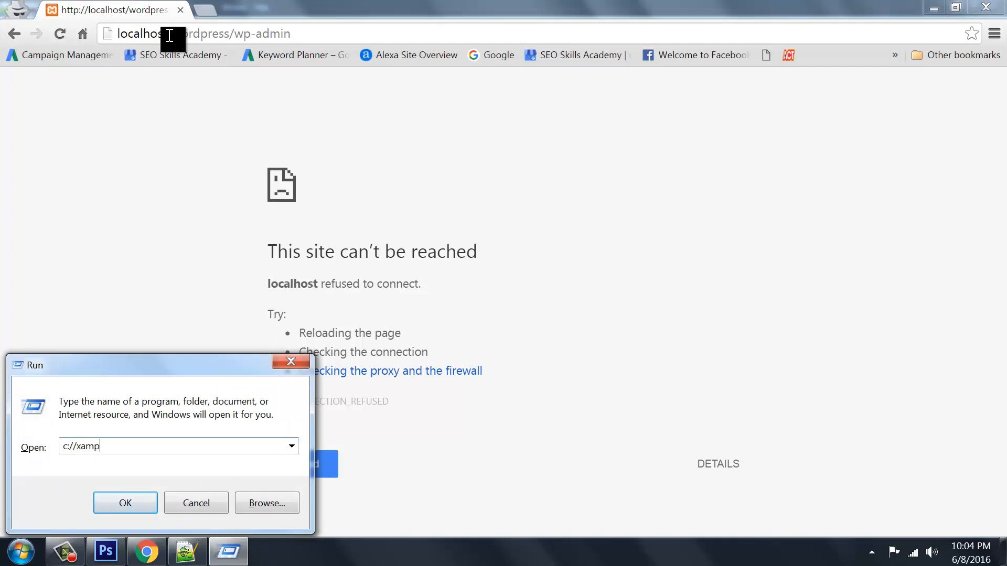
key("Return")
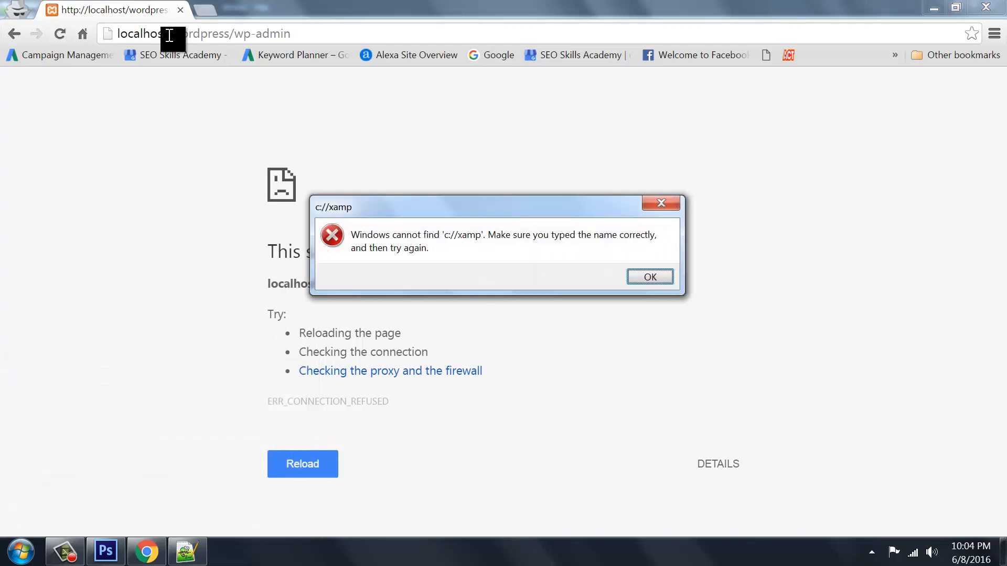
key("Return")
type("c")
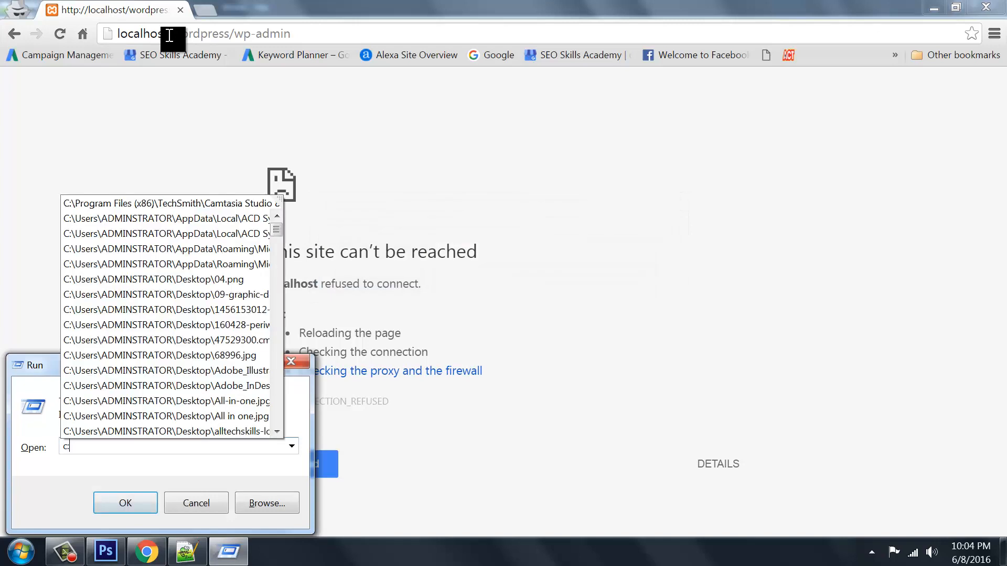
type(":xam")
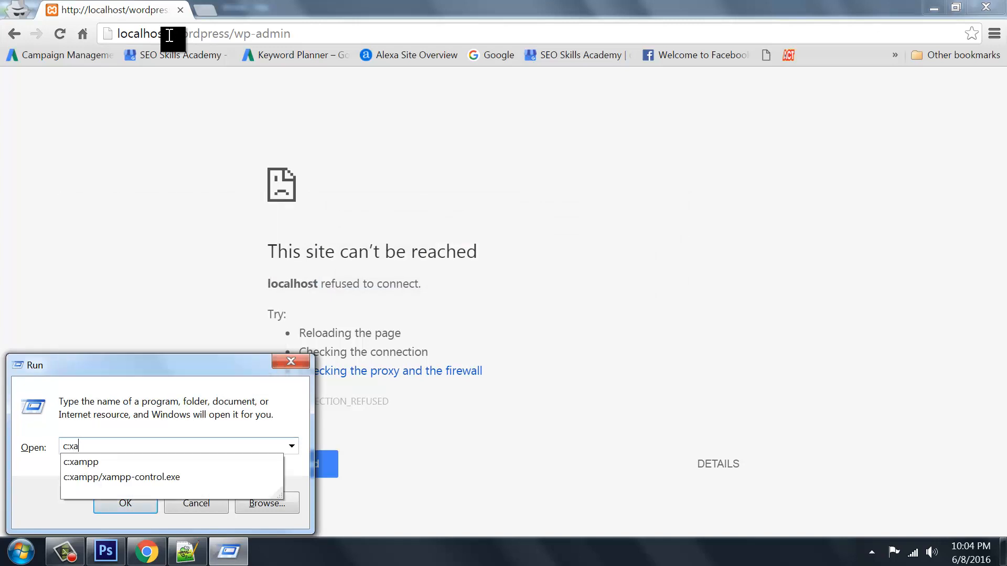
key("Down")
key("Down")
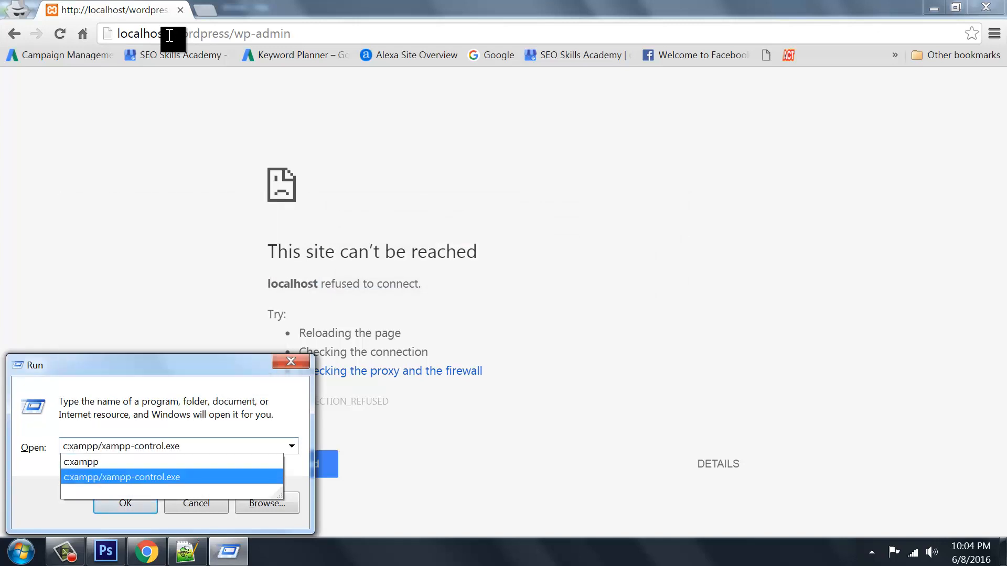
key("Return")
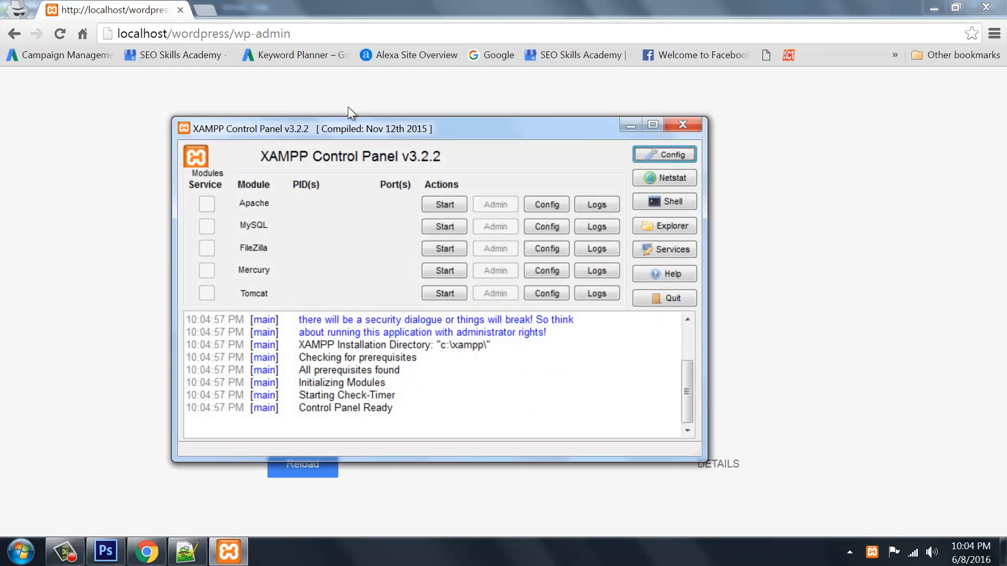
Start the Apache and MySQL servers, then close the XAMPP Control Panel
left_click_drag(340, 130, 360, 121)
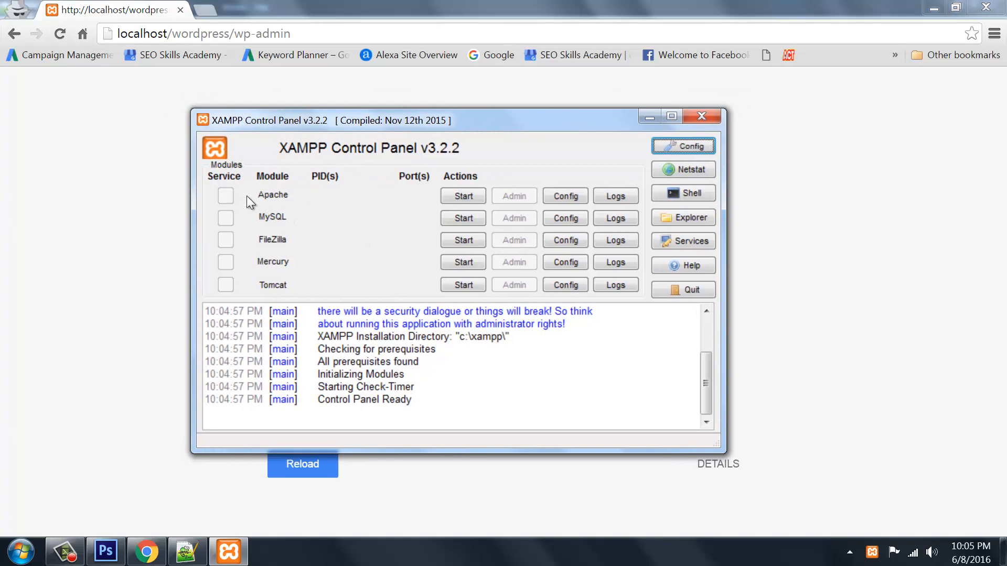
left_click(463, 198)
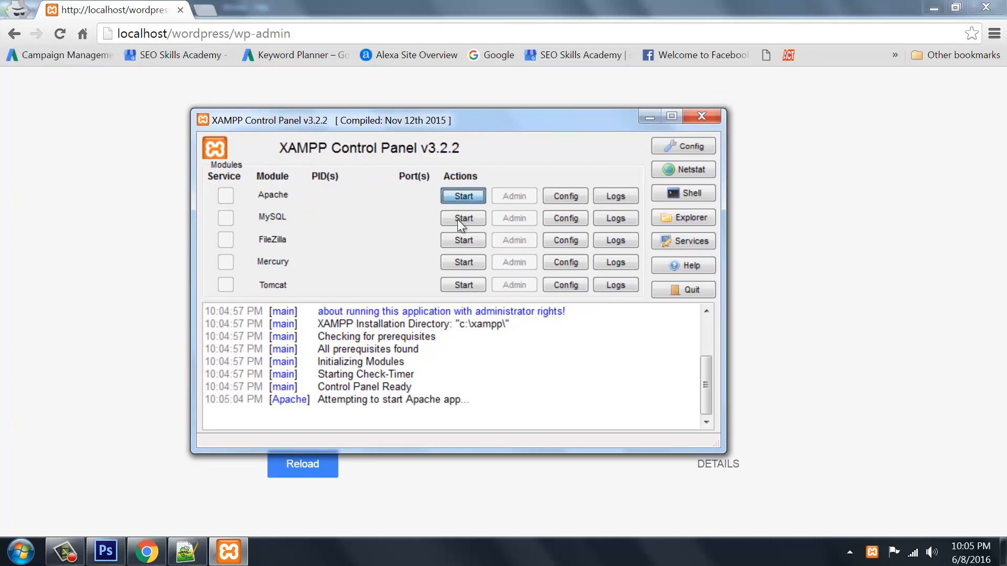
left_click(458, 219)
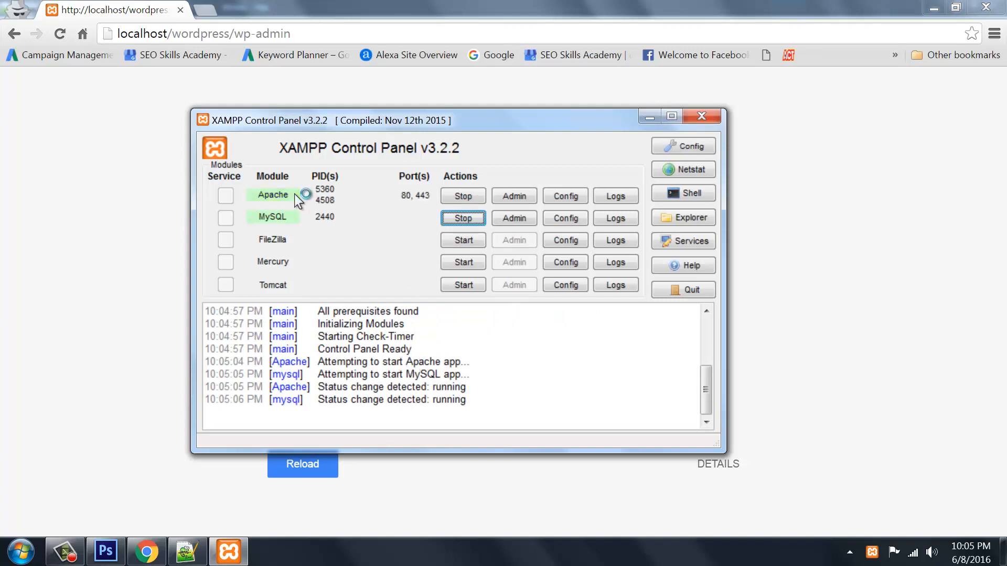
left_click(704, 118)
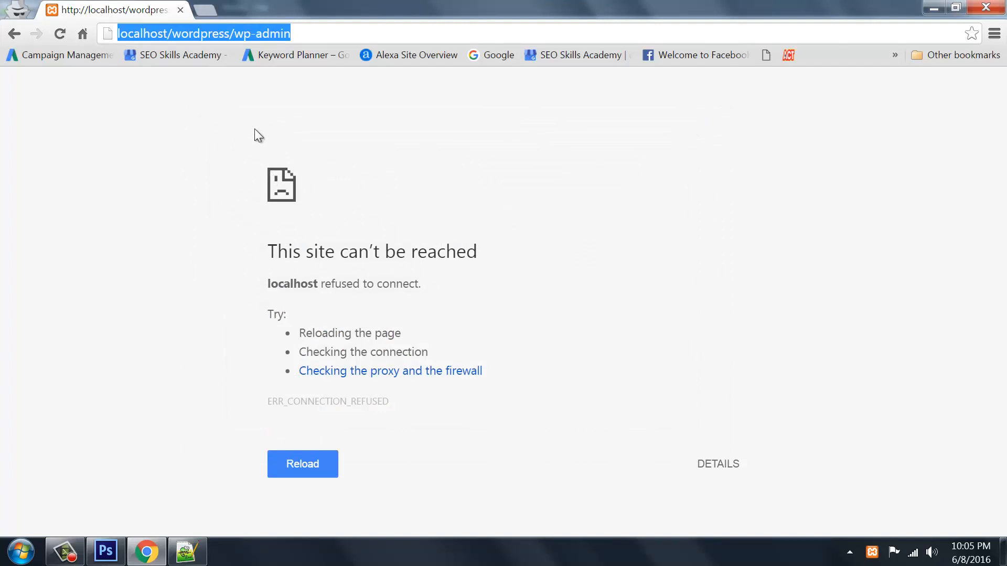
Reload wp-admin and sign in with the site's user name and password
key("Return")
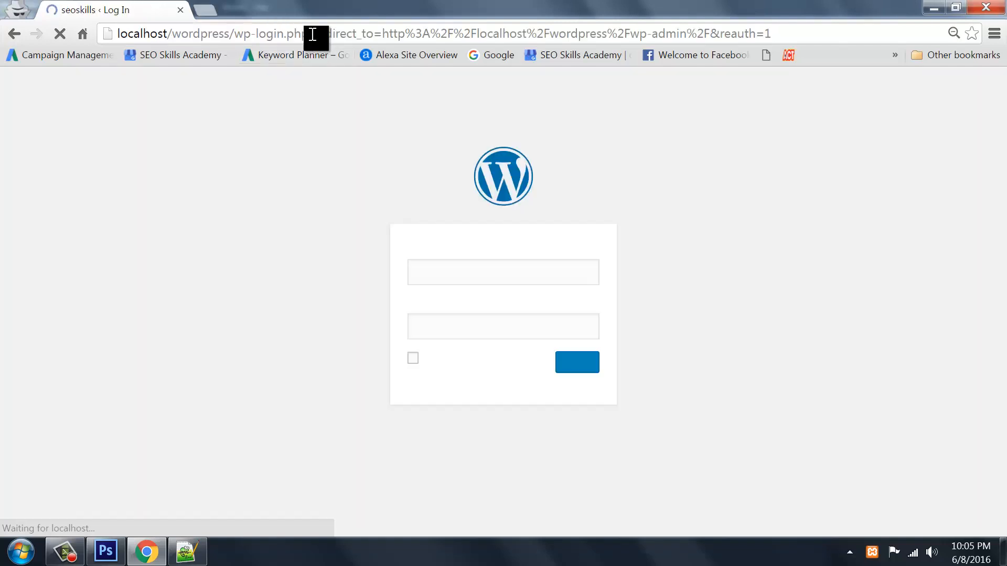
type("a")
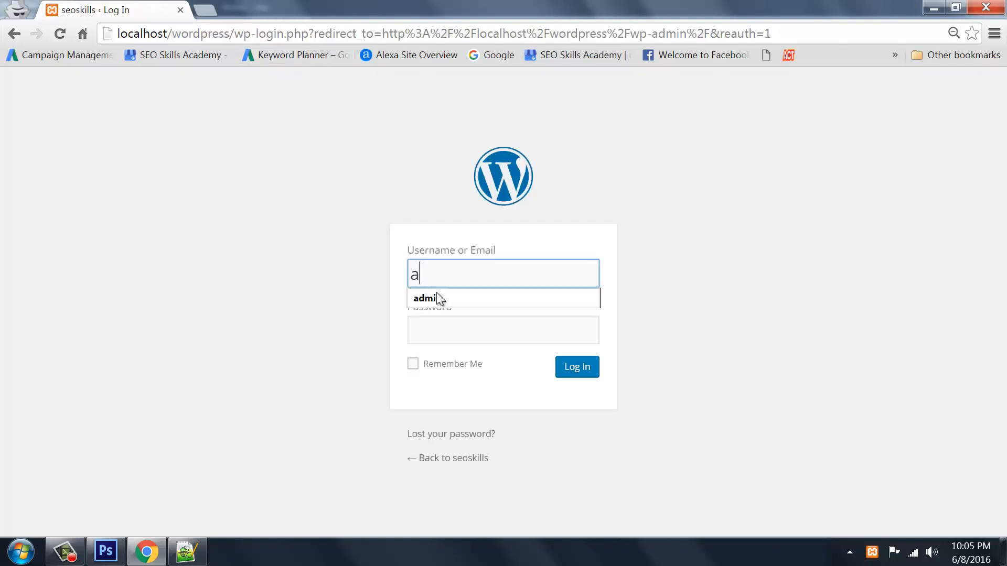
type("dmin")
key("Tab")
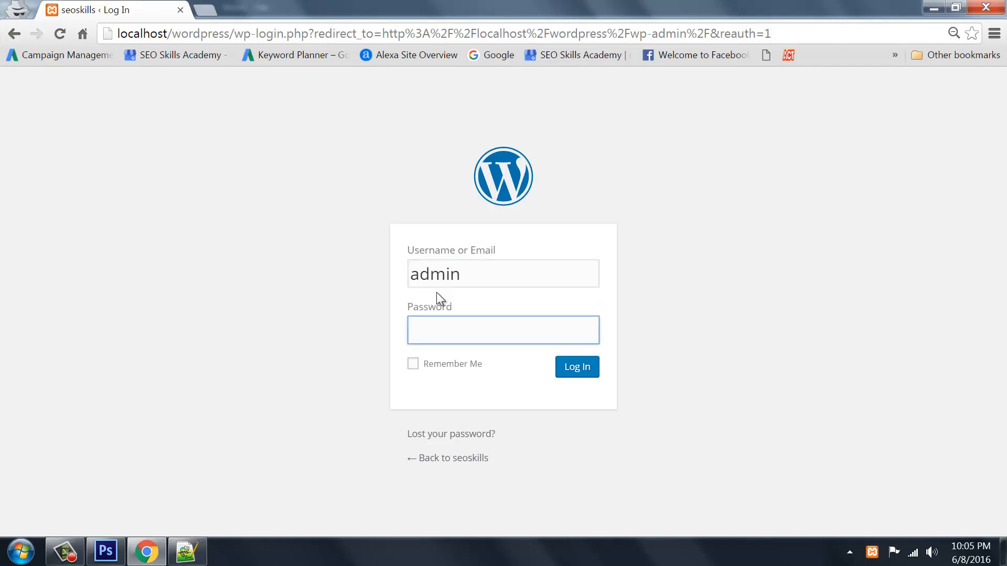
type("123")
key("Return")
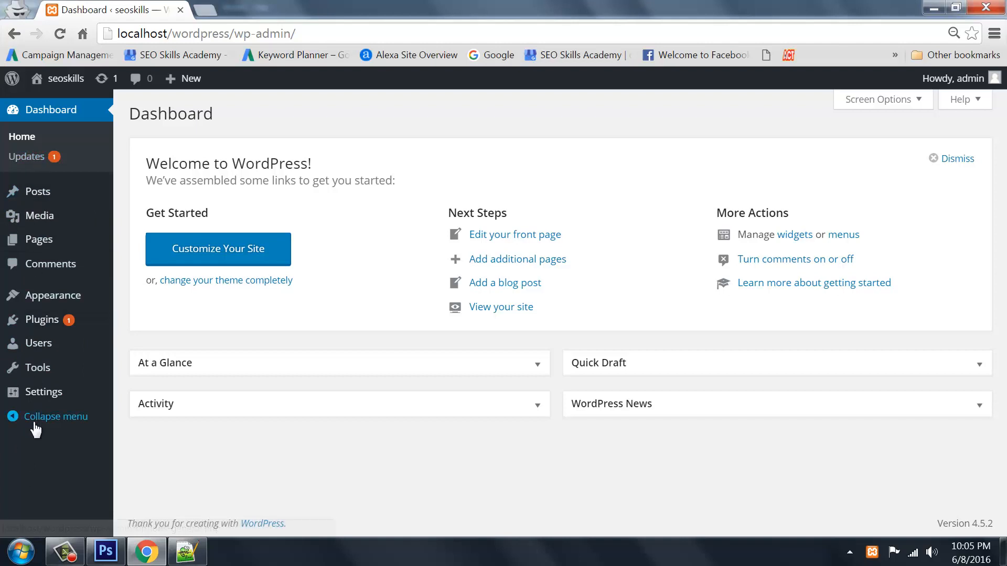
mouse_move(22, 396)
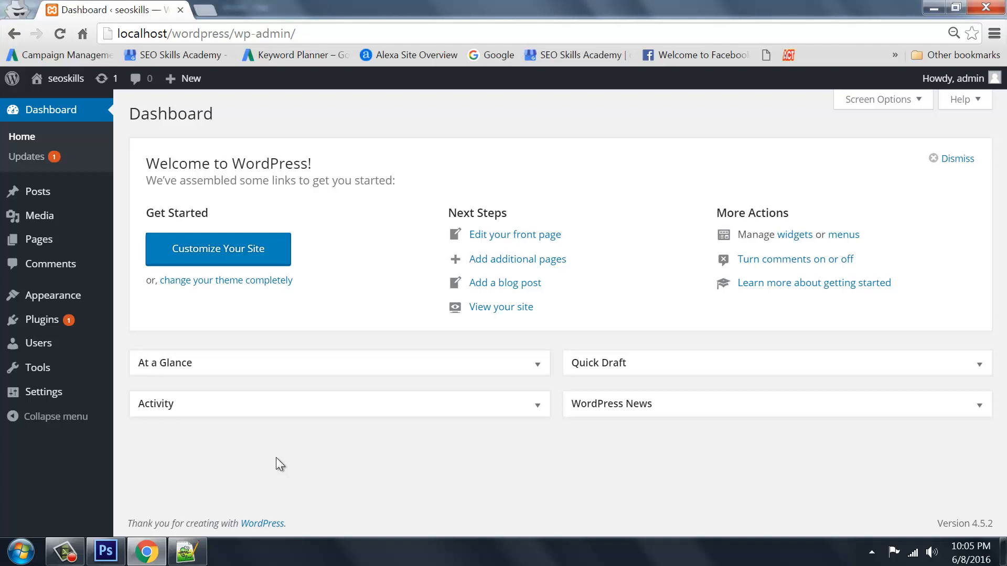
mouse_move(188, 78)
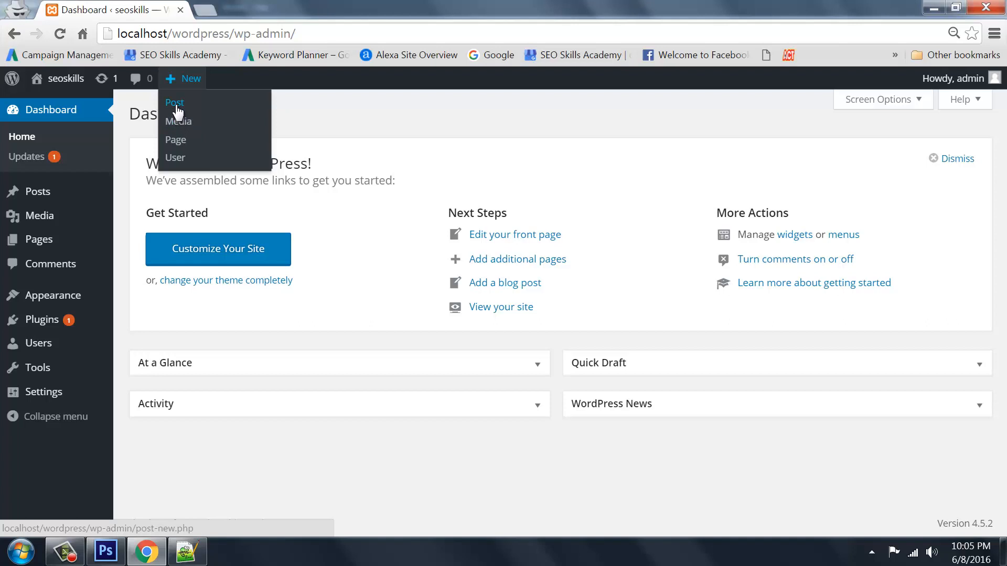
Create a new page titled 'Wordpress Visual Editor Example' and type 'This is Bold Text' in its body
left_click(176, 140)
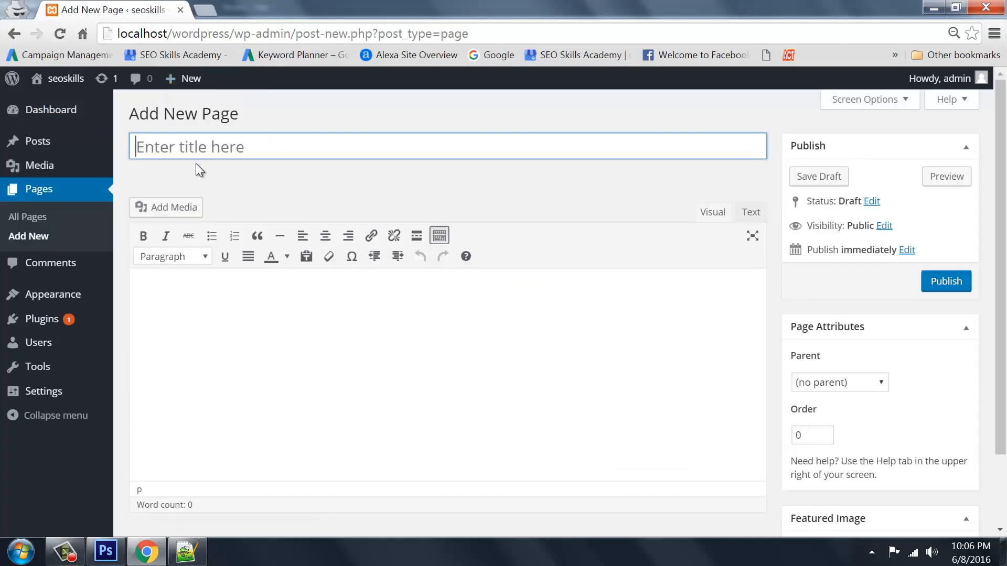
type("Wordp")
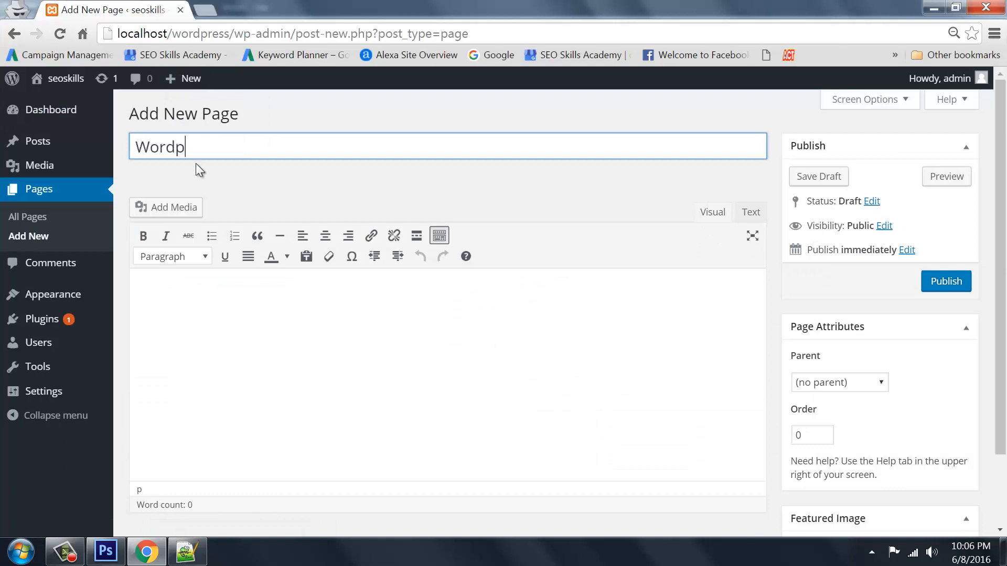
type("ress Visual Edit")
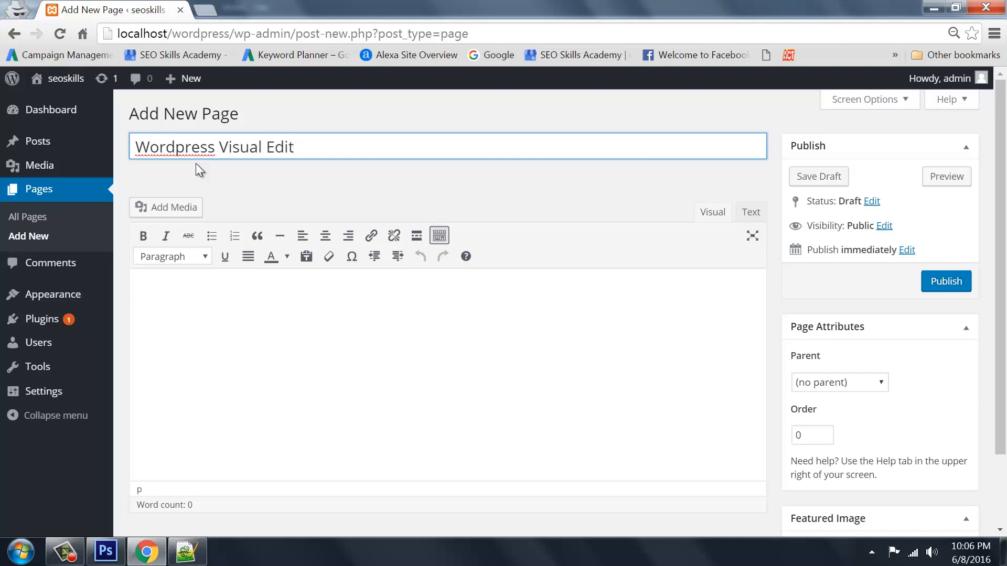
type("or Example")
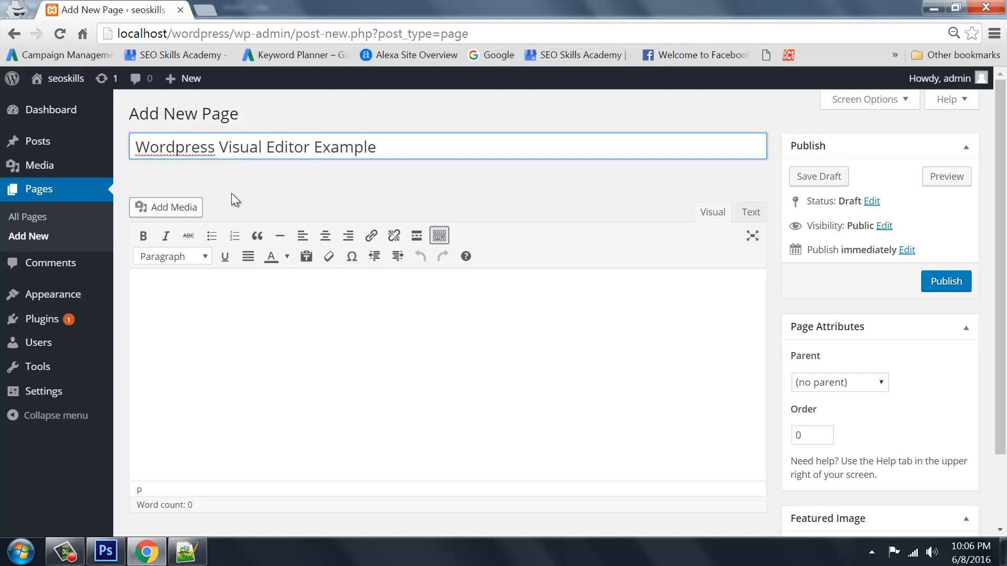
left_click_drag(396, 150, 78, 153)
left_click(180, 308)
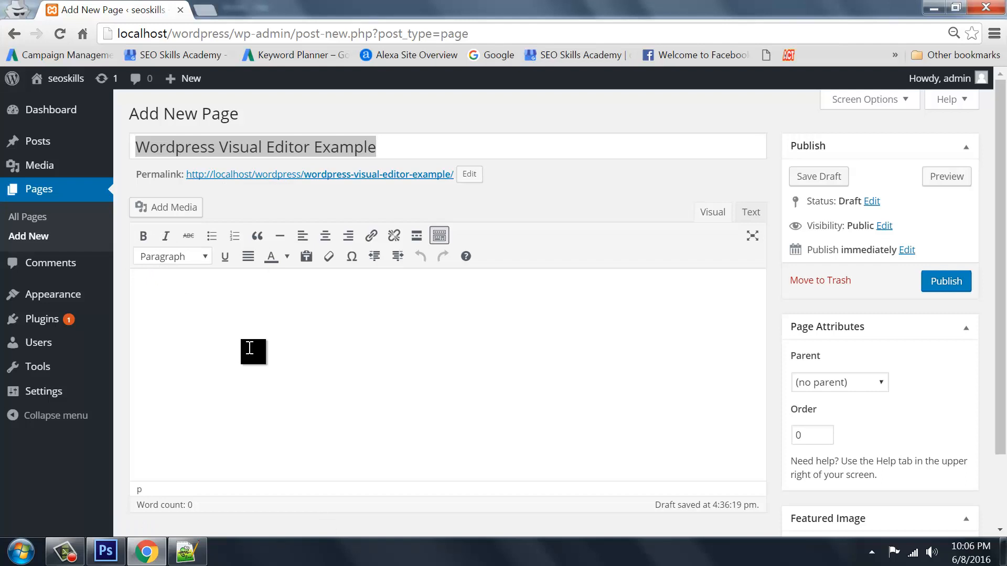
type("This is Bold Text")
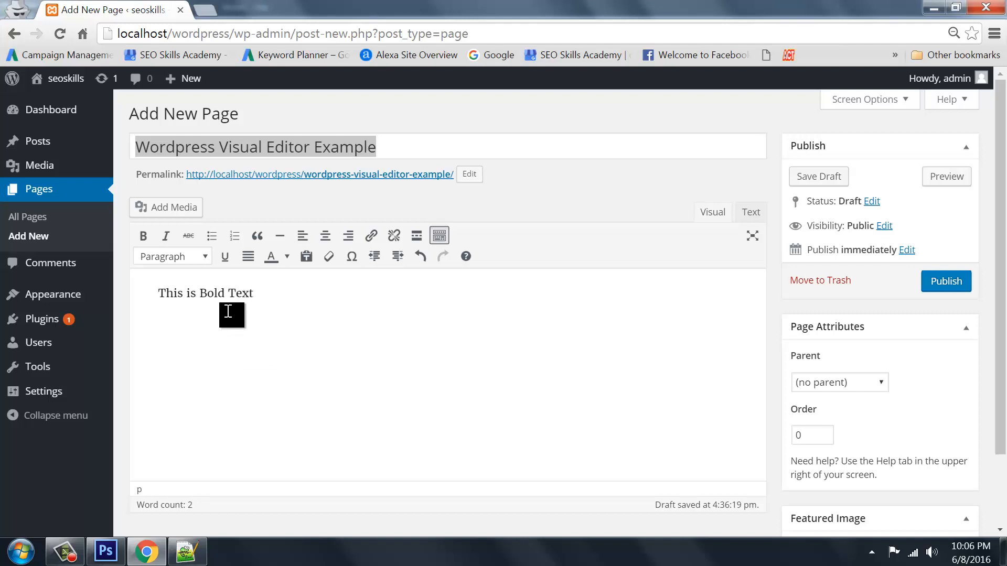
Bold the word 'Bold', inspect its strong tags in the Text tab, then return to Visual
left_click_drag(199, 294, 225, 294)
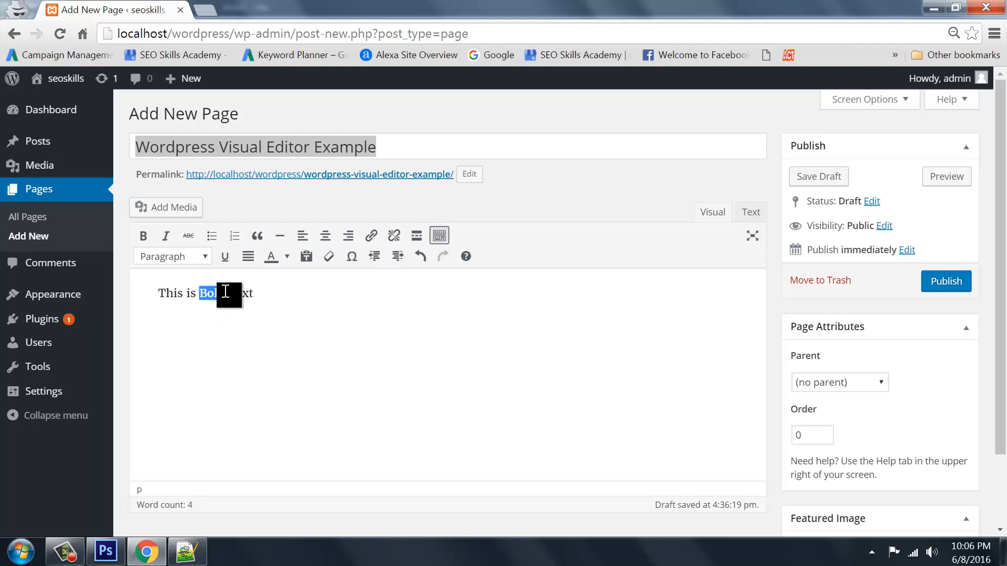
left_click(142, 236)
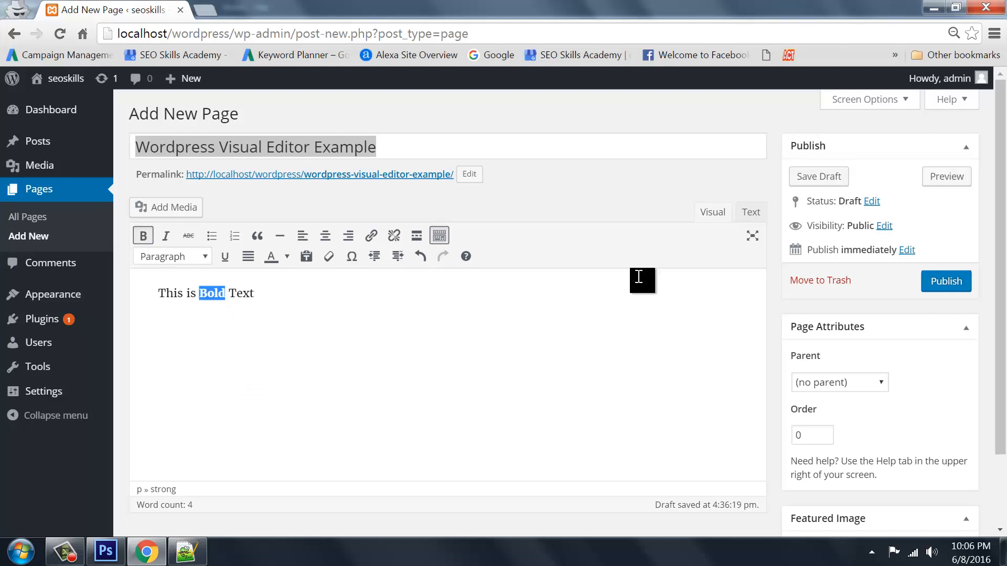
left_click(752, 216)
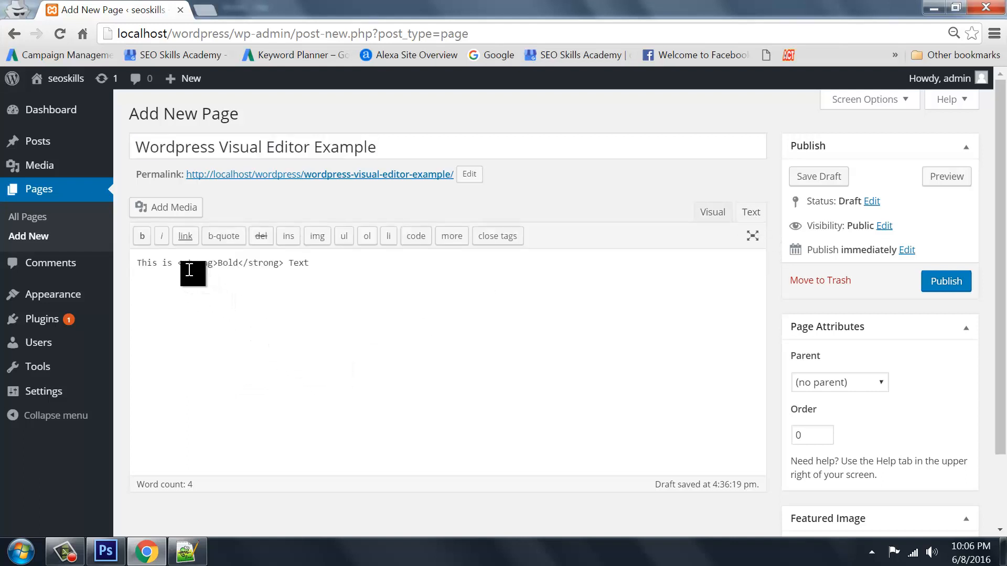
left_click_drag(180, 268, 287, 264)
left_click(220, 264)
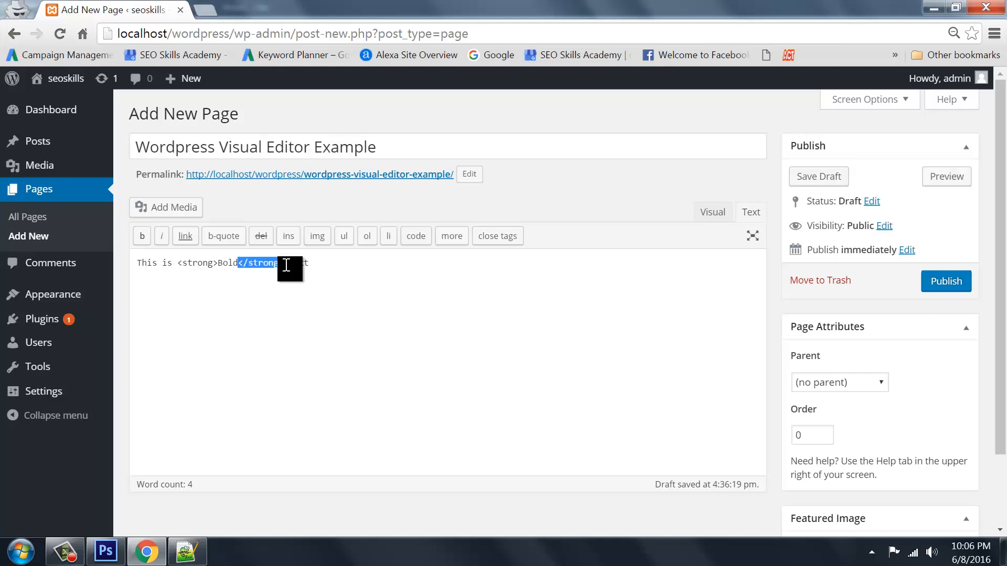
left_click(299, 295)
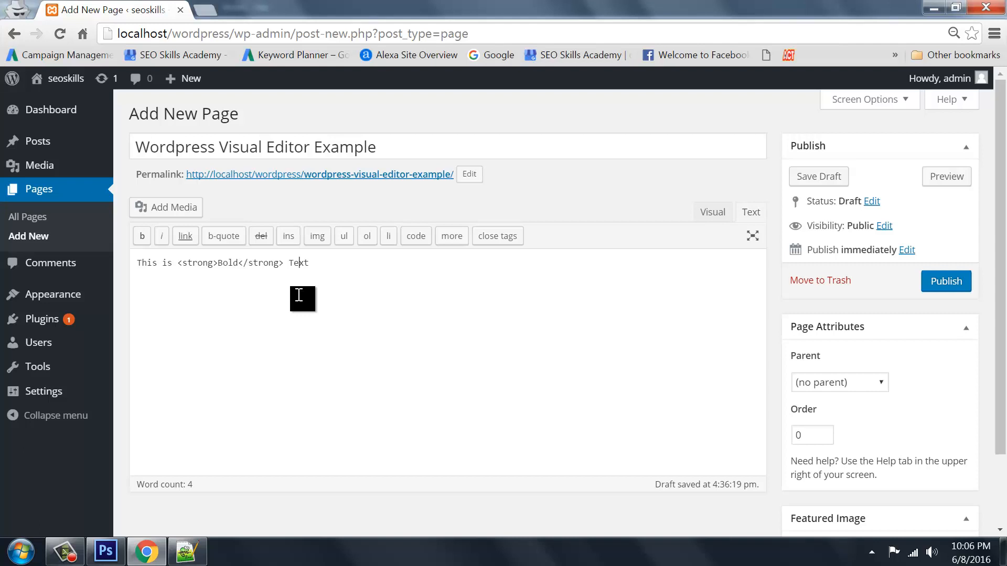
double_click(191, 263)
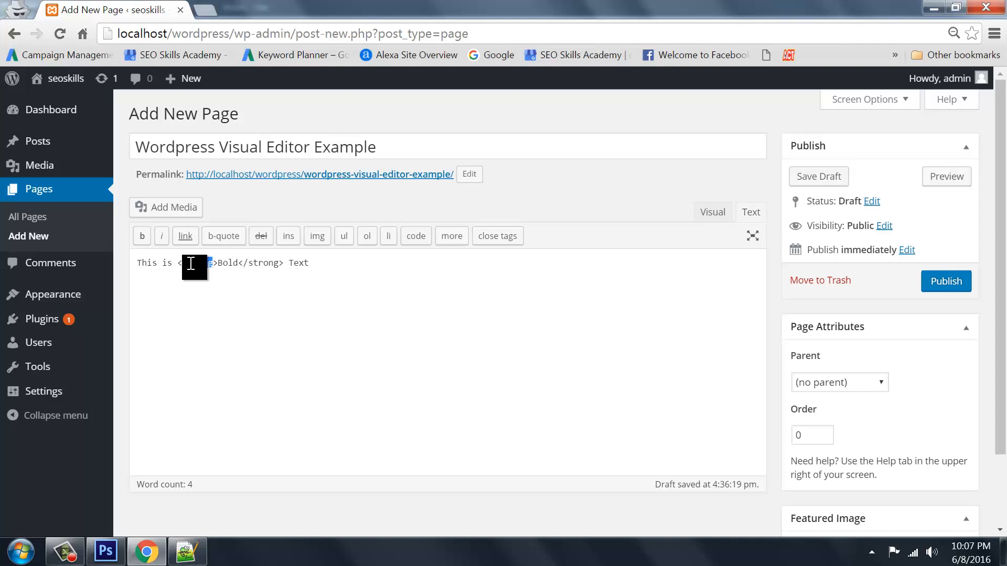
left_click(712, 212)
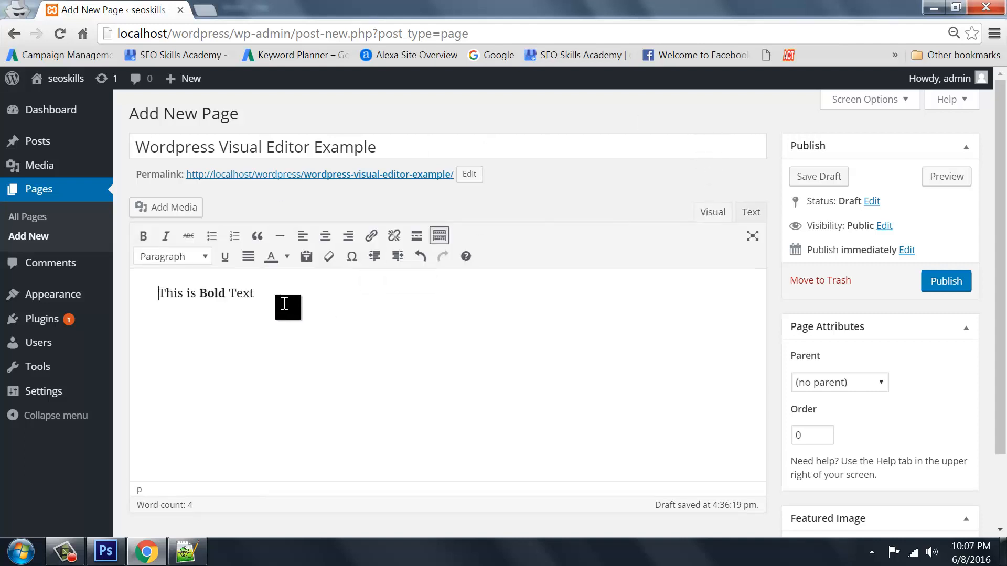
Add a second paragraph reading 'This is Simple text in italic'
left_click_drag(276, 294, 158, 292)
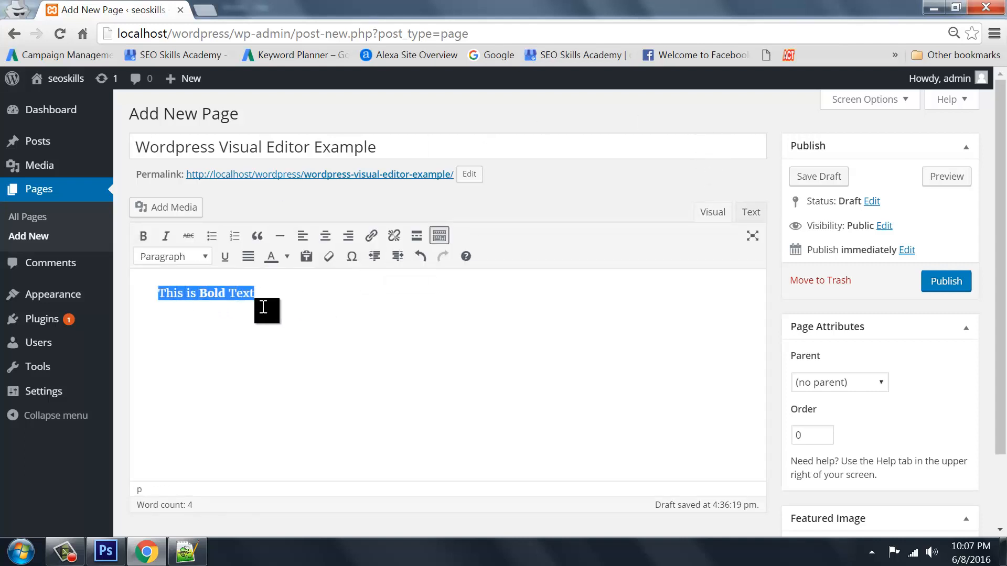
left_click(294, 300)
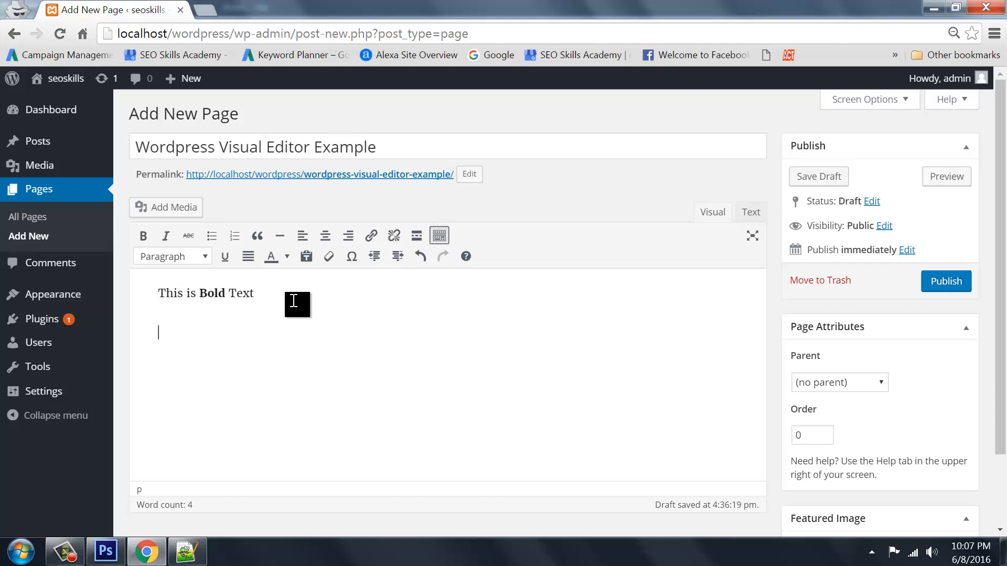
key("Return")
type("This is Simple text in o")
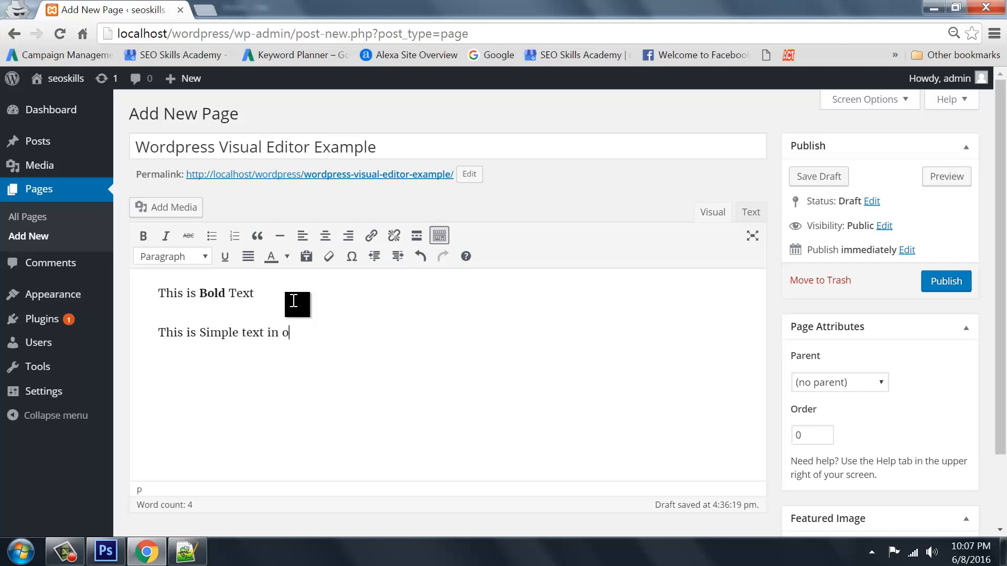
key("BackSpace")
type("italic")
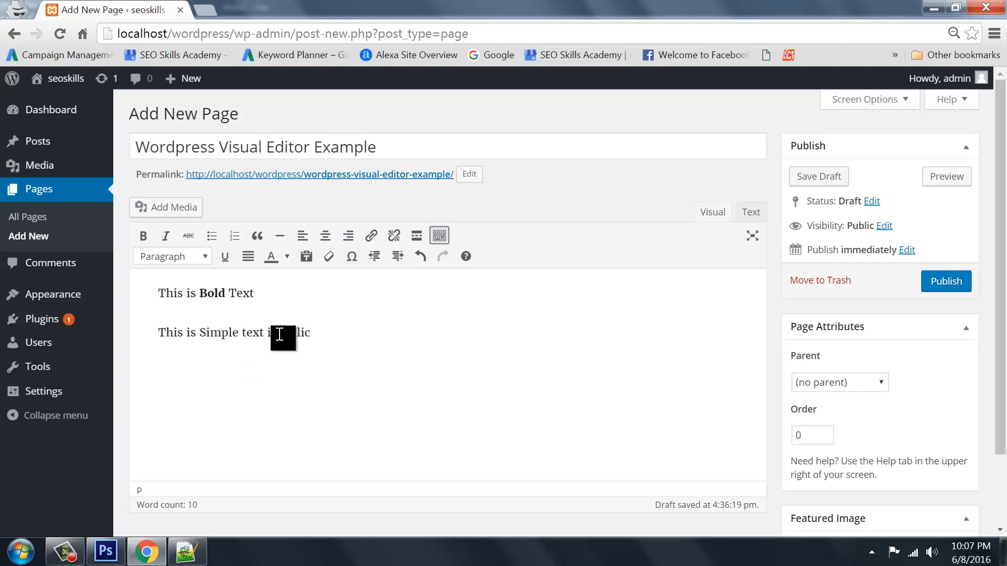
Italicise the word 'italic' on the second line
left_click_drag(280, 334, 353, 339)
left_click(315, 352)
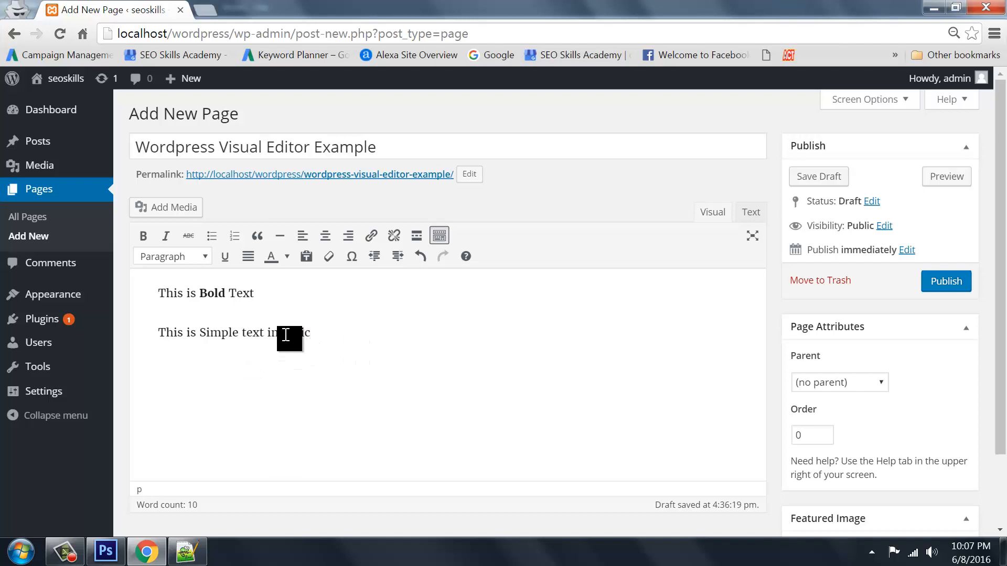
double_click(290, 339)
left_click(321, 345)
double_click(287, 334)
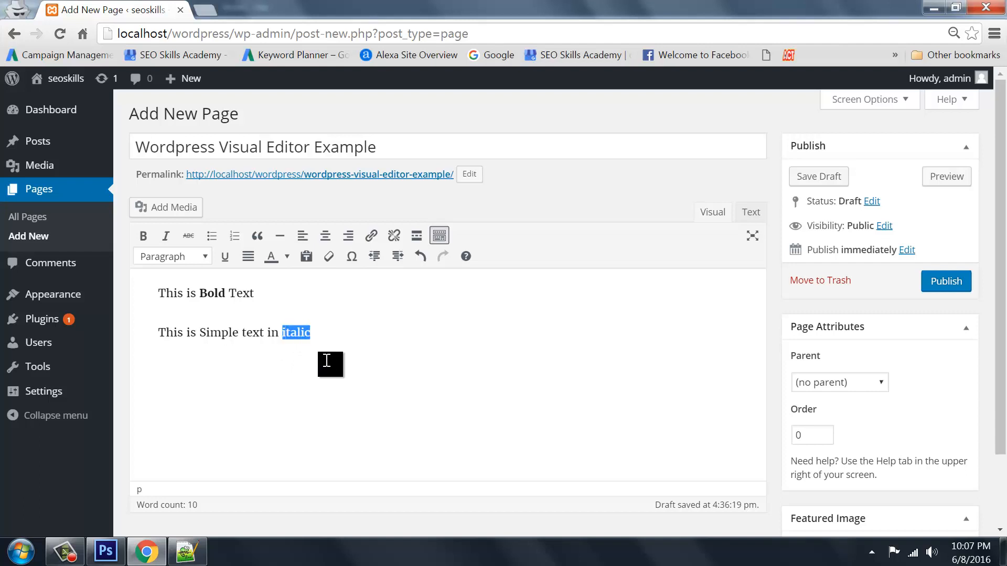
left_click(166, 236)
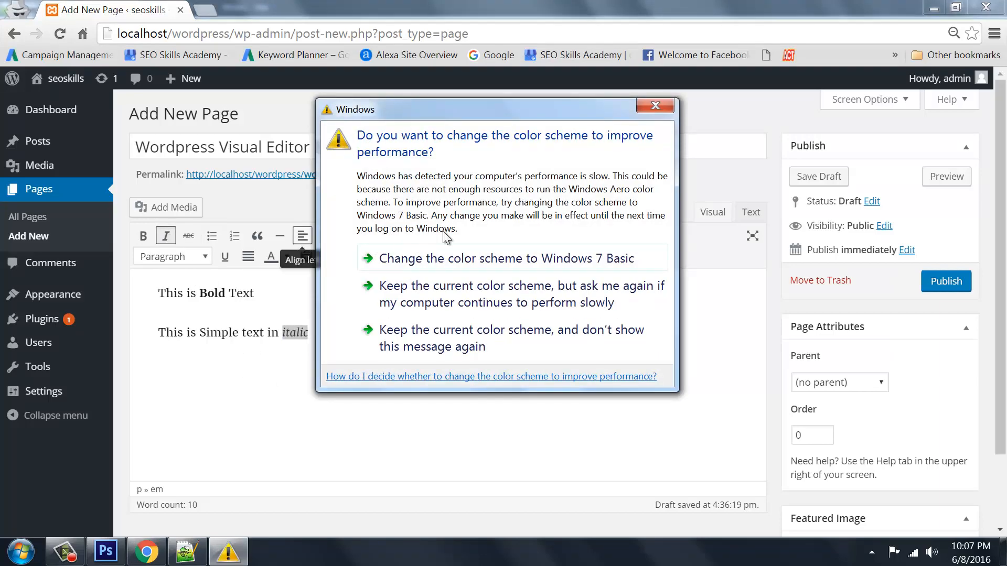
left_click(485, 259)
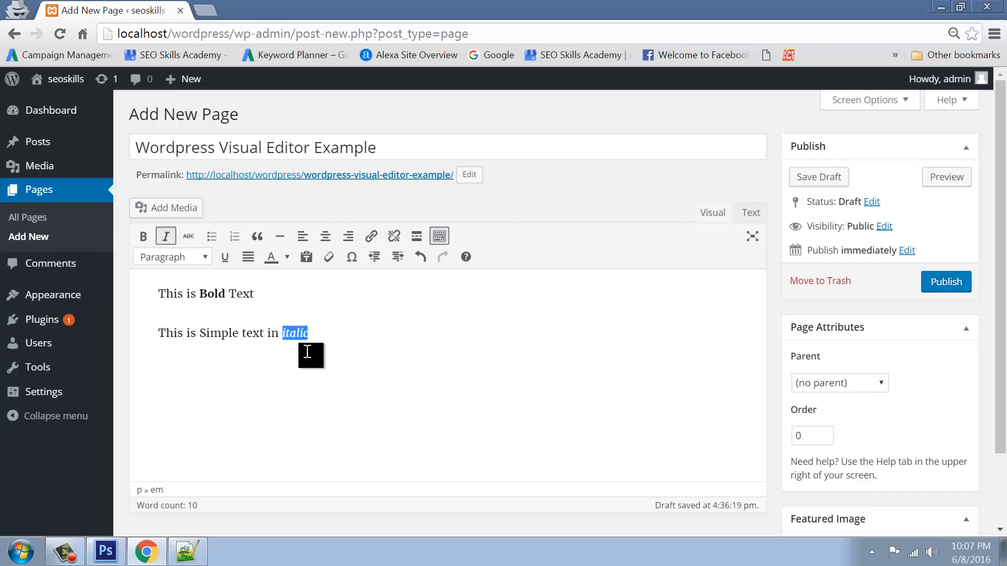
Switch to the Text tab to see the em tags around 'italic'
left_click_drag(281, 336, 343, 336)
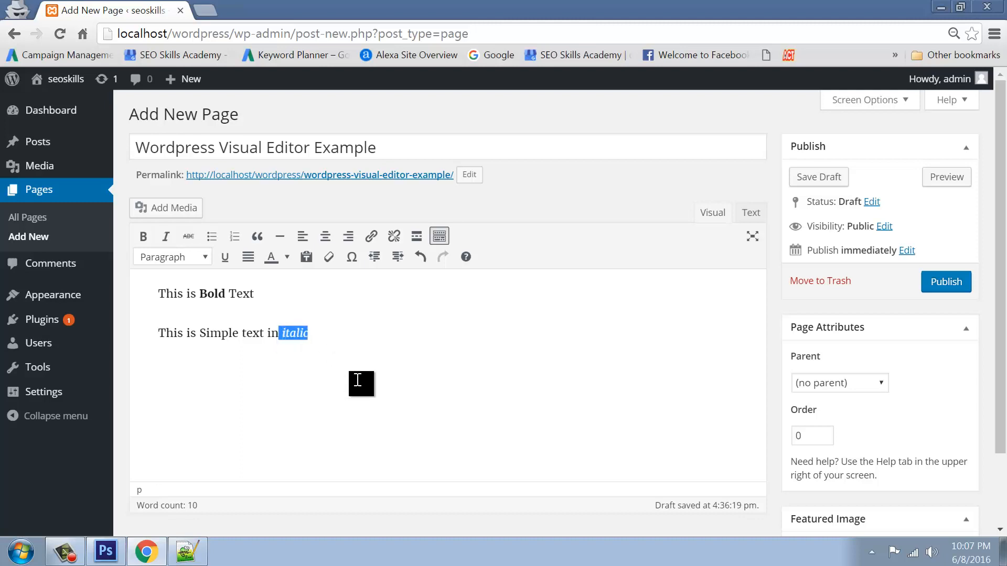
left_click(357, 382)
left_click(751, 213)
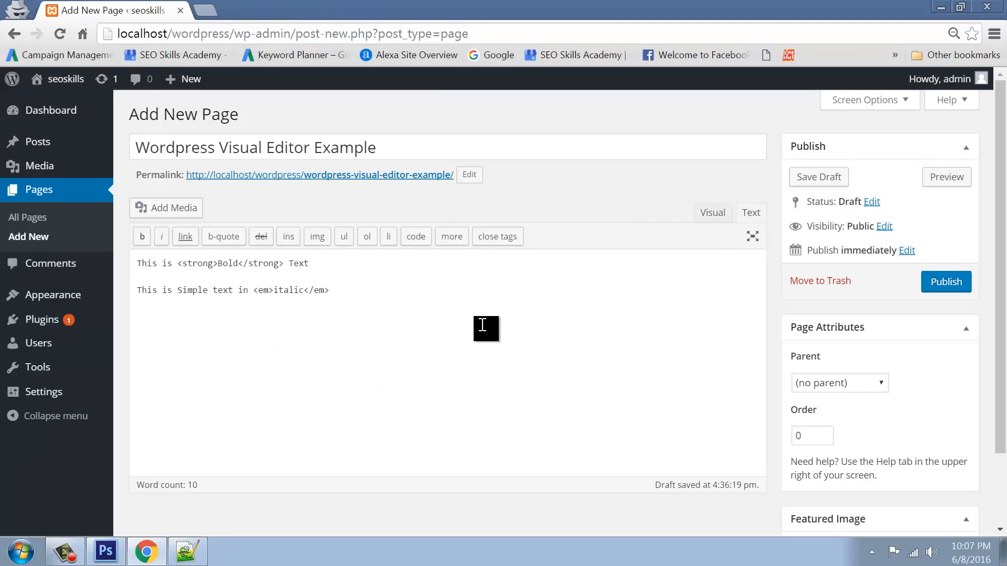
left_click(293, 348)
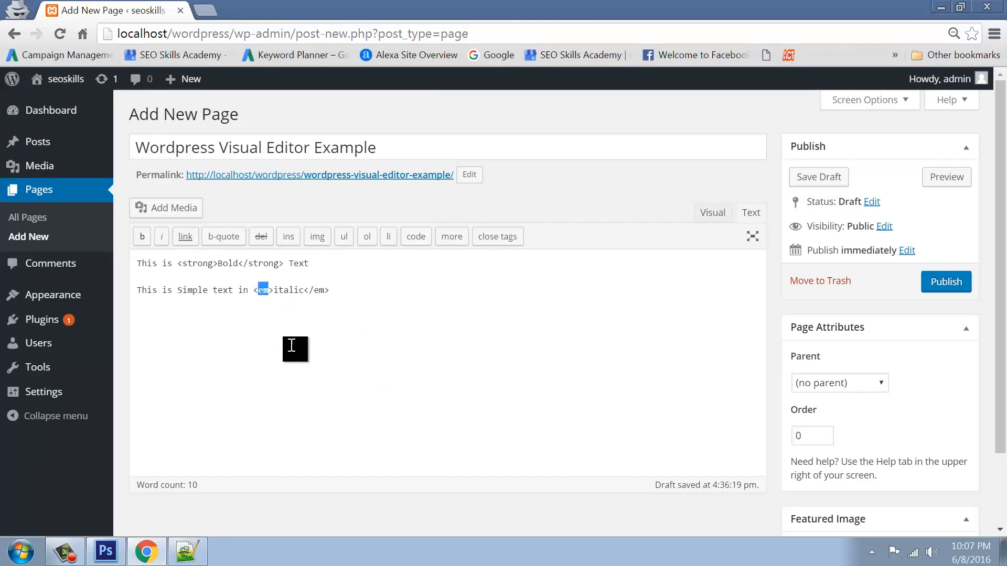
Back in Visual, add a third paragraph 'Diploma in Web design' and select it
left_click(713, 213)
left_click(325, 339)
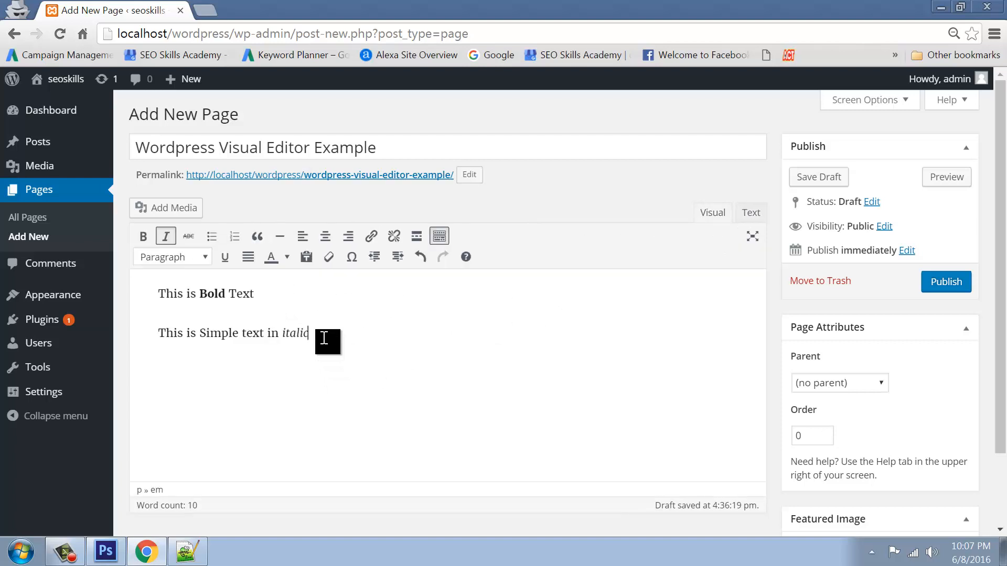
key("Return")
type("Diploma in ")
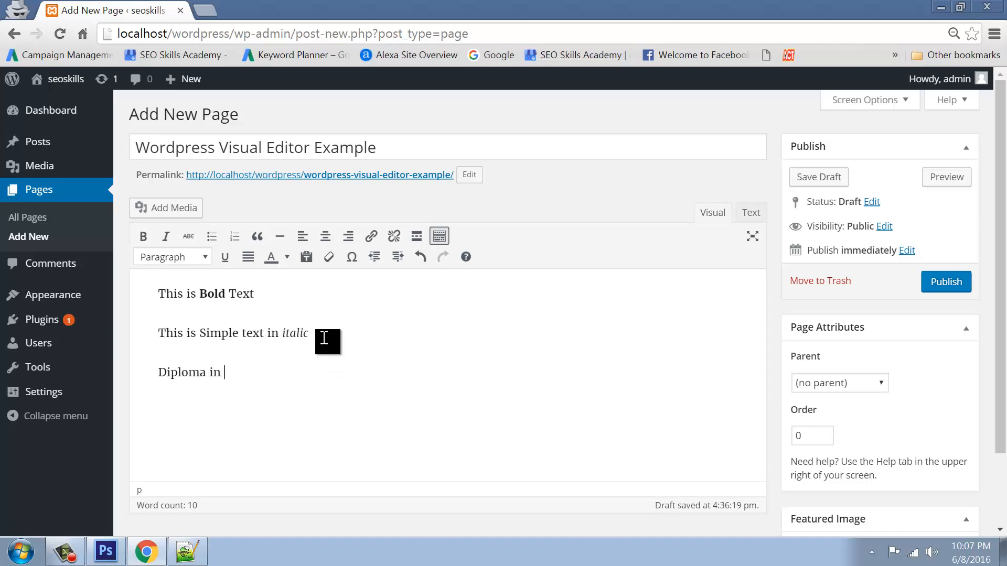
type("Web design")
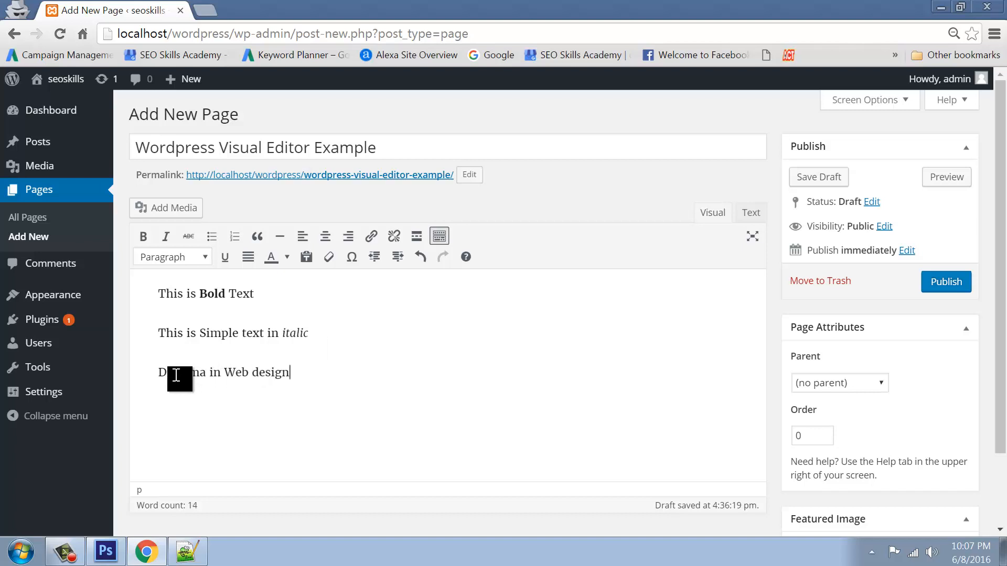
left_click_drag(173, 374, 297, 371)
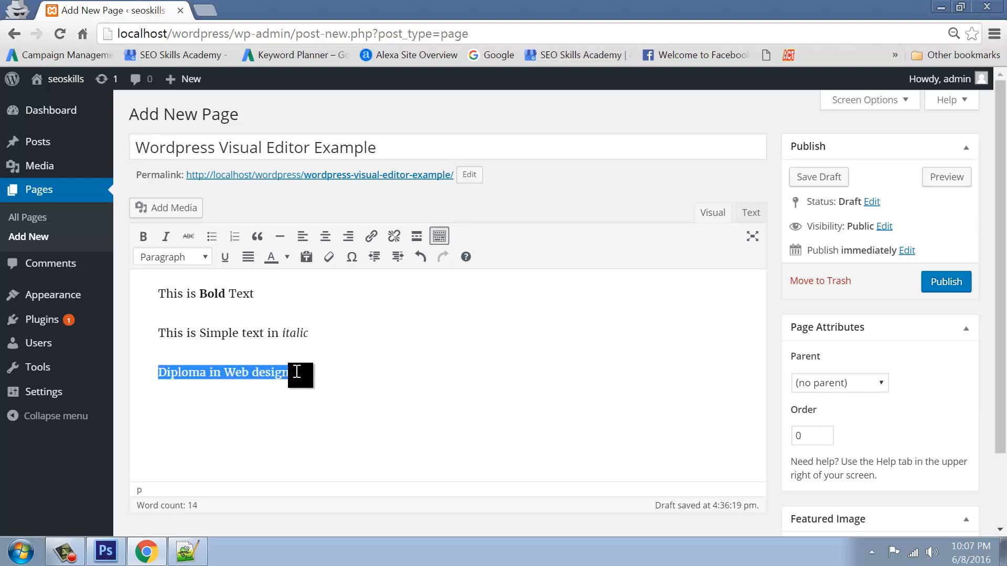
Make 'Diploma in Web design' a Heading 1, check its h1 tag, and start a new paragraph
left_click(198, 257)
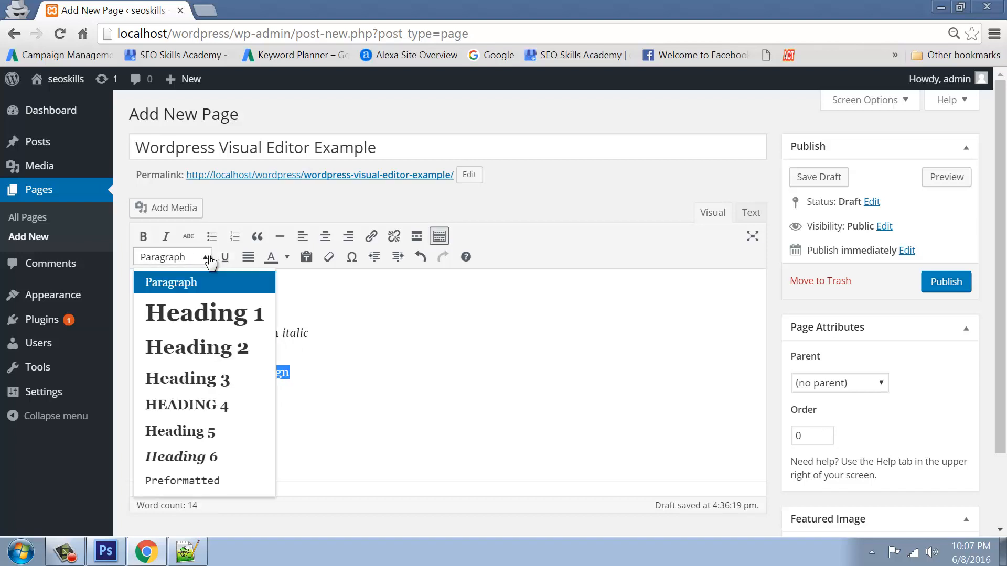
left_click(199, 322)
left_click(751, 212)
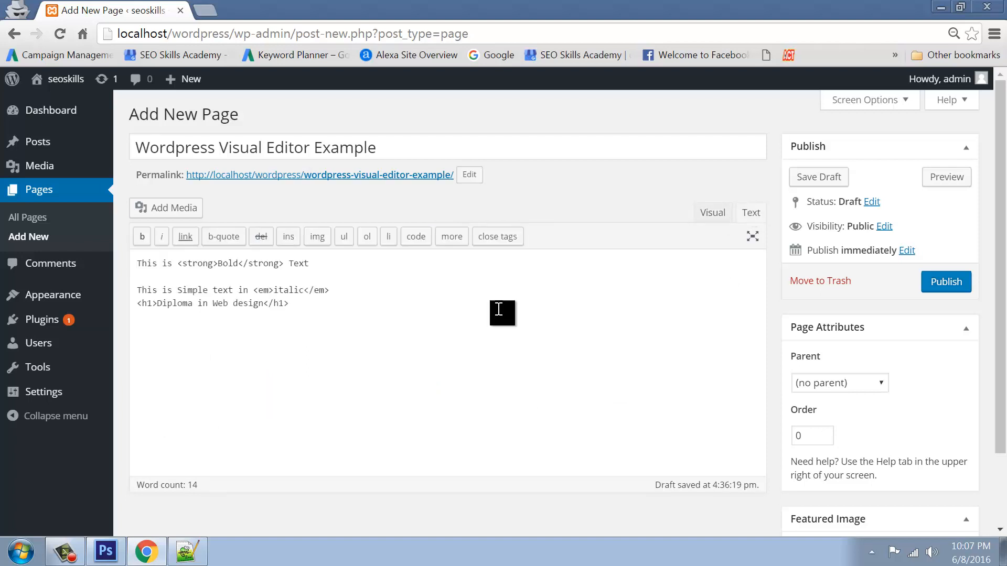
left_click_drag(137, 303, 298, 307)
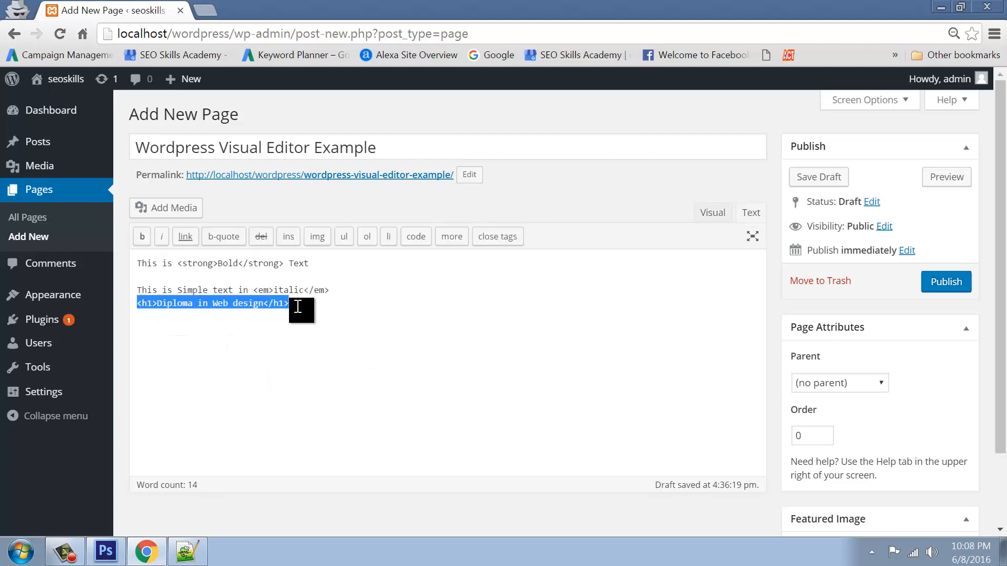
left_click(384, 352)
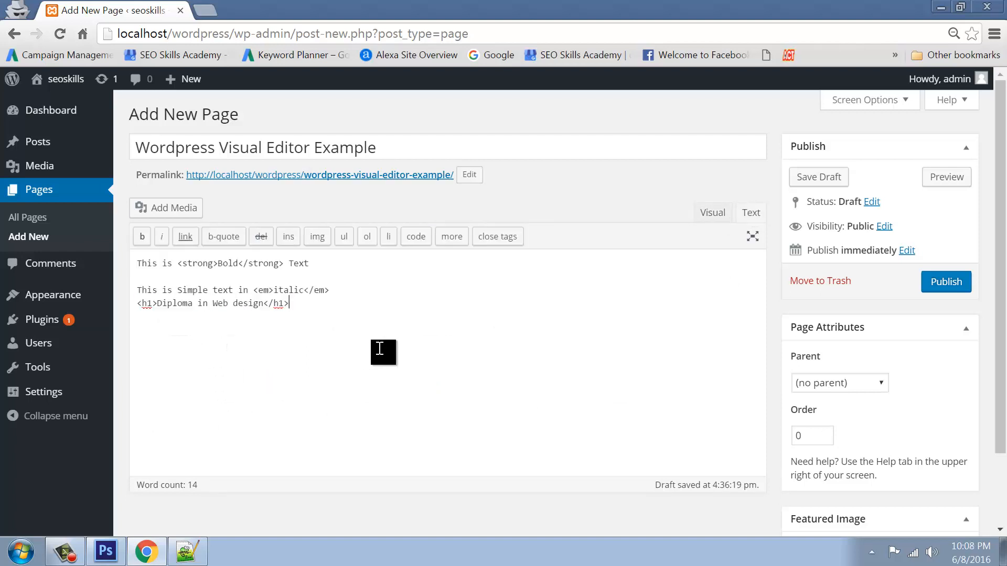
left_click(712, 215)
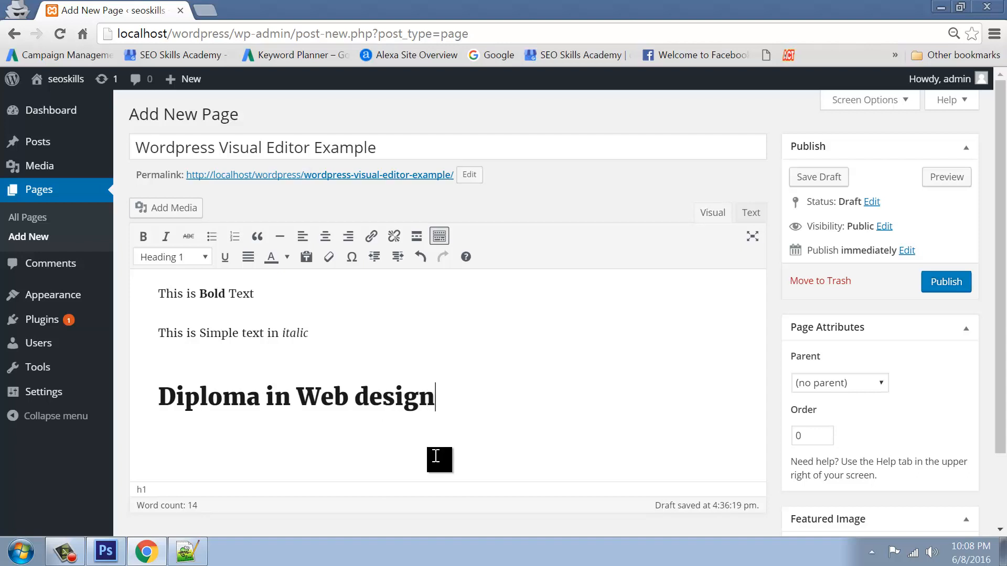
key("Return")
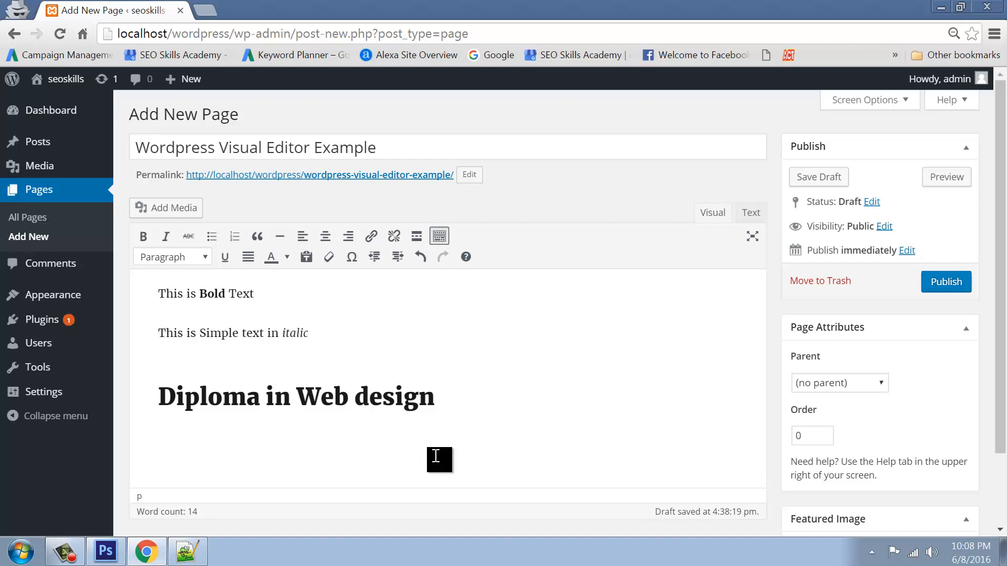
Type 'Adobe Photoshop' and 'Adobe Dreamweaver' as separate lines below the heading
type("Adi")
type("be Phot")
type("oshop")
key("Return")
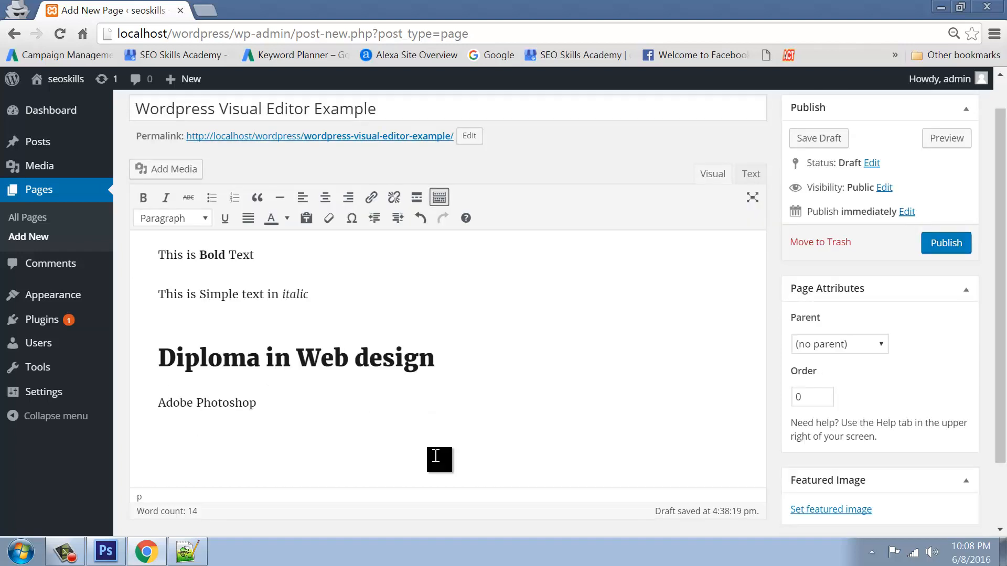
type("Adobe Dreamweaver")
key("Return")
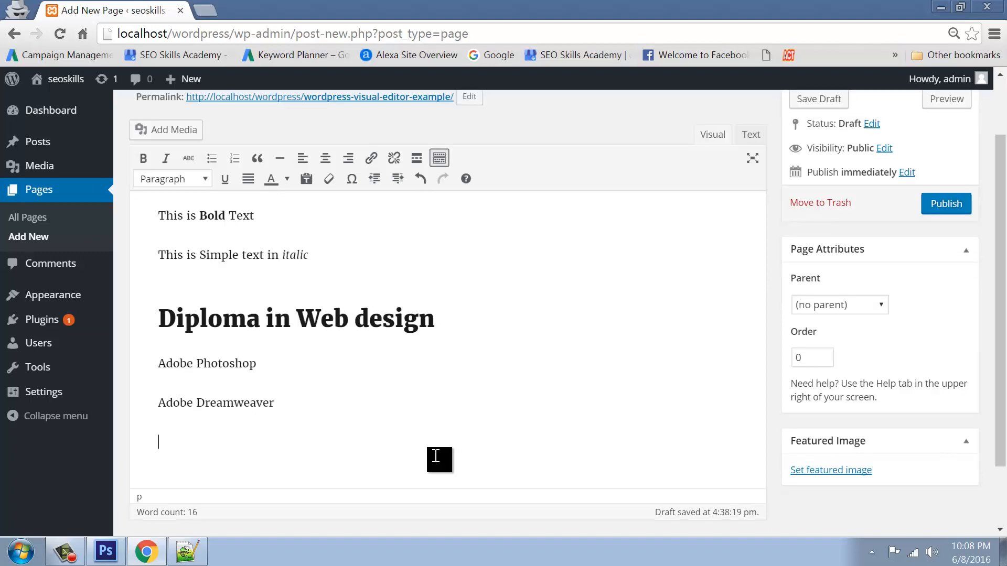
Add HTML, CSS, JS and Word Press as separate lines beneath them
type("HTML")
key("Return")
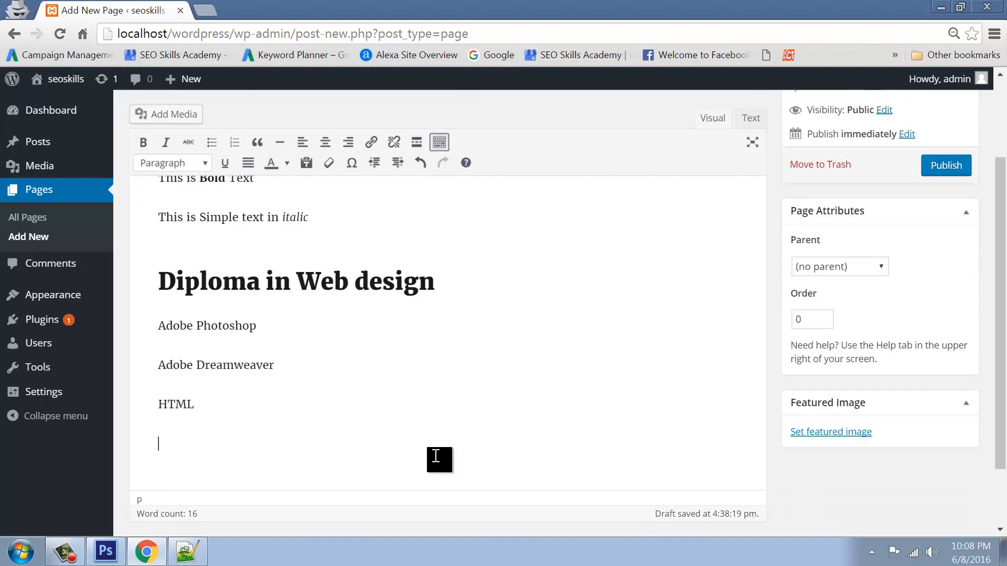
type("CSS")
key("Return")
type("JS")
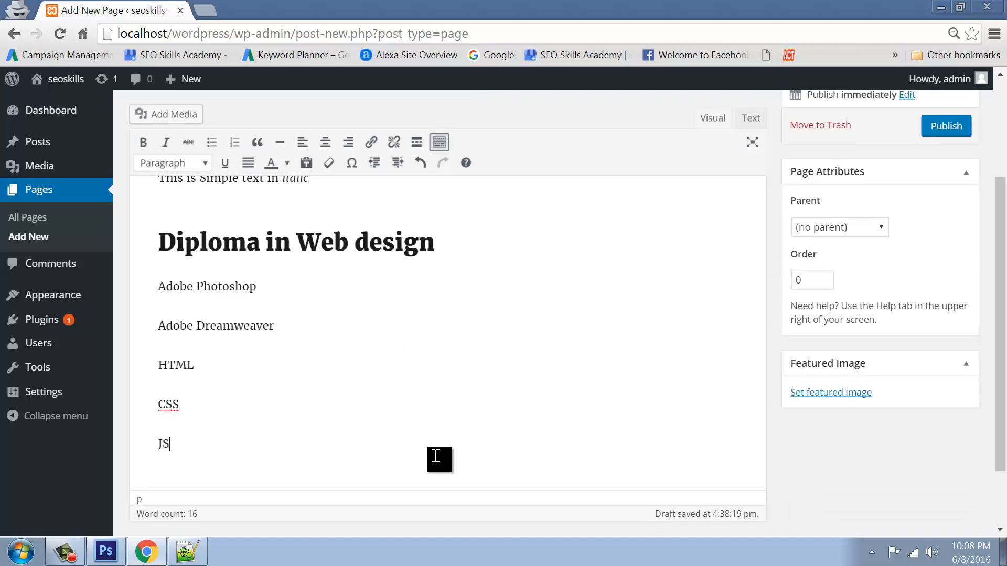
key("Return")
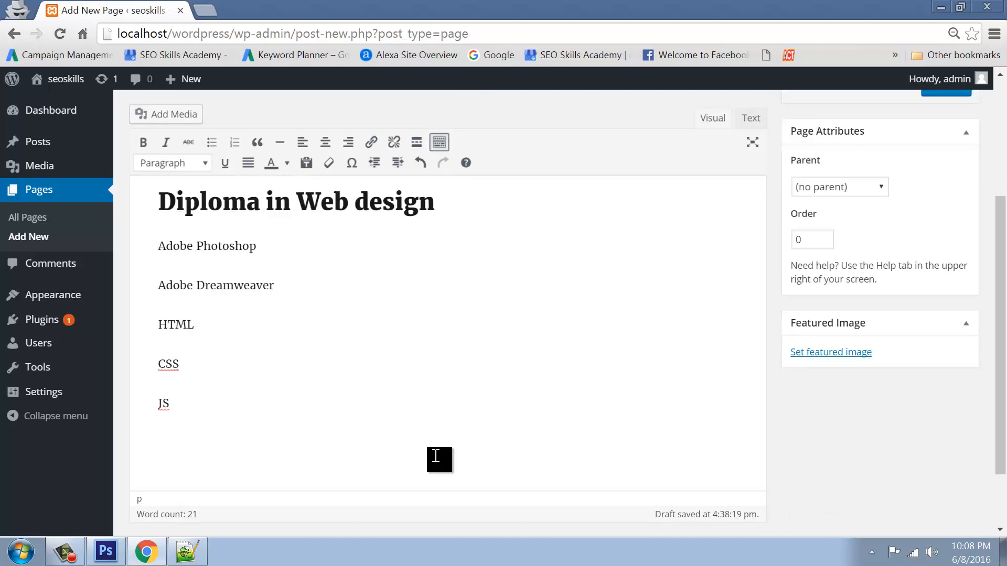
type("Word Press")
Make the six course lines a bulleted list and view its ul/li HTML source
left_click_drag(292, 454, 157, 253)
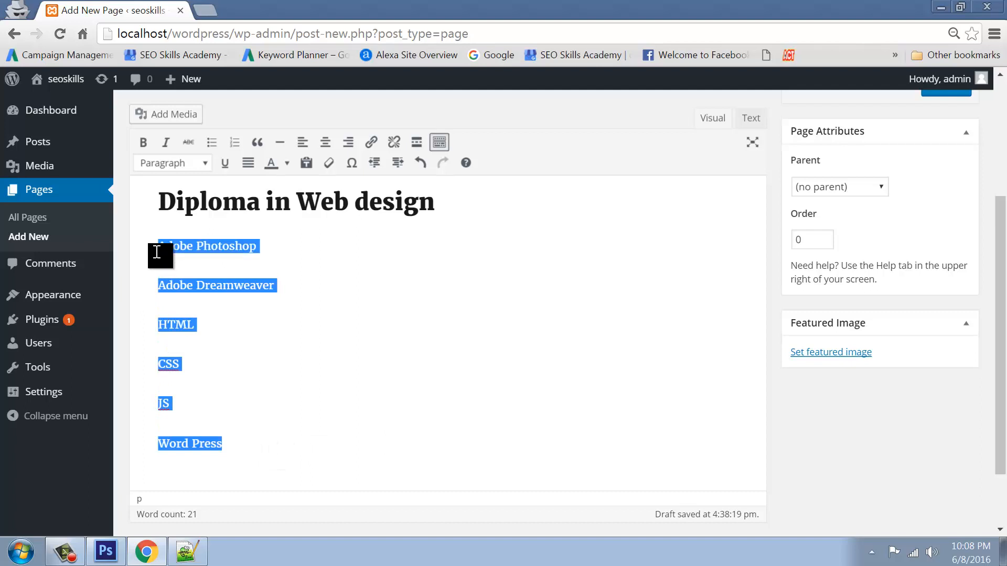
left_click(213, 143)
left_click(268, 367)
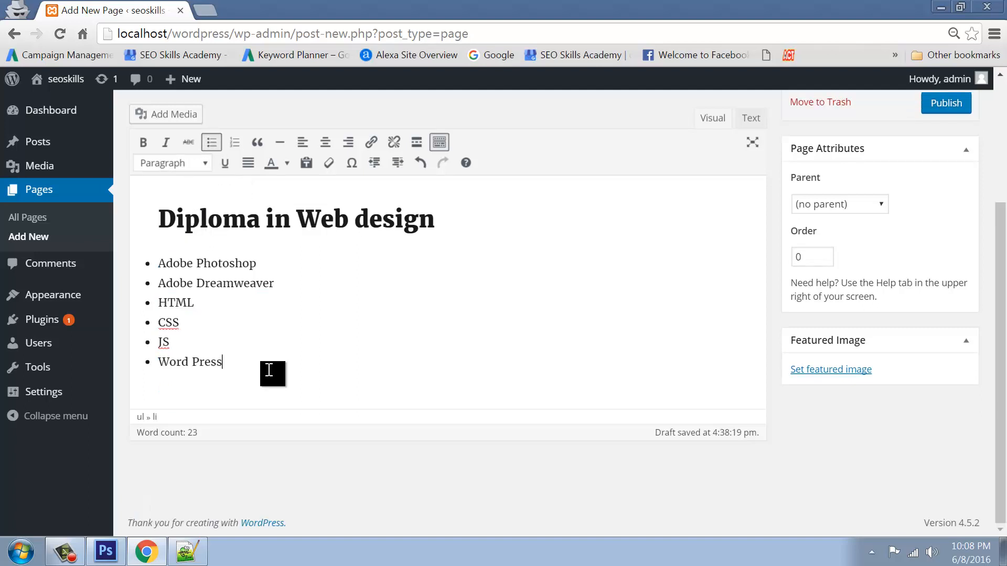
left_click_drag(229, 367, 137, 270)
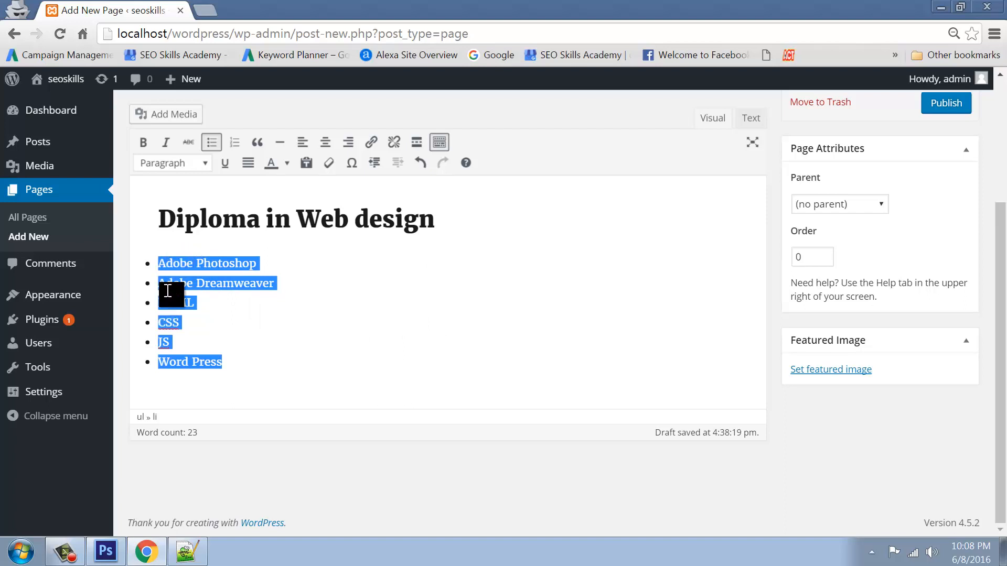
left_click(751, 121)
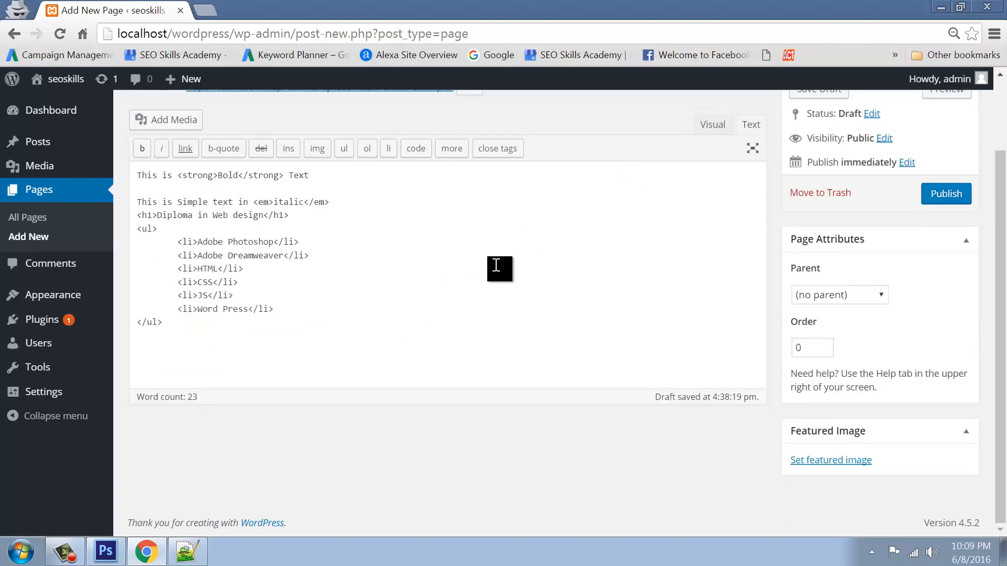
Paste a copy of the <ul> course list below it, change it to <ol>, and return to Visual
left_click_drag(166, 228, 134, 228)
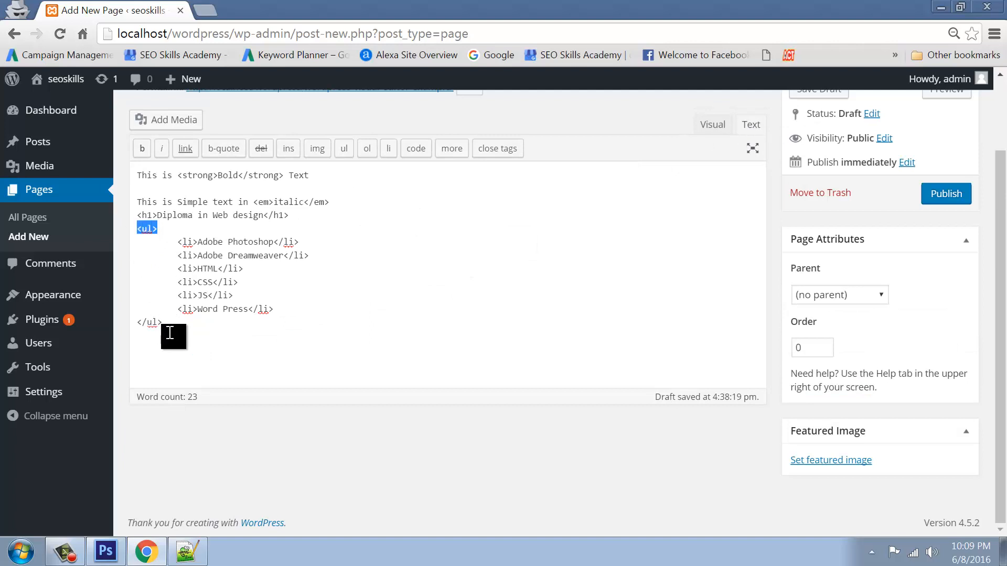
left_click_drag(165, 325, 134, 231)
key("ctrl+c")
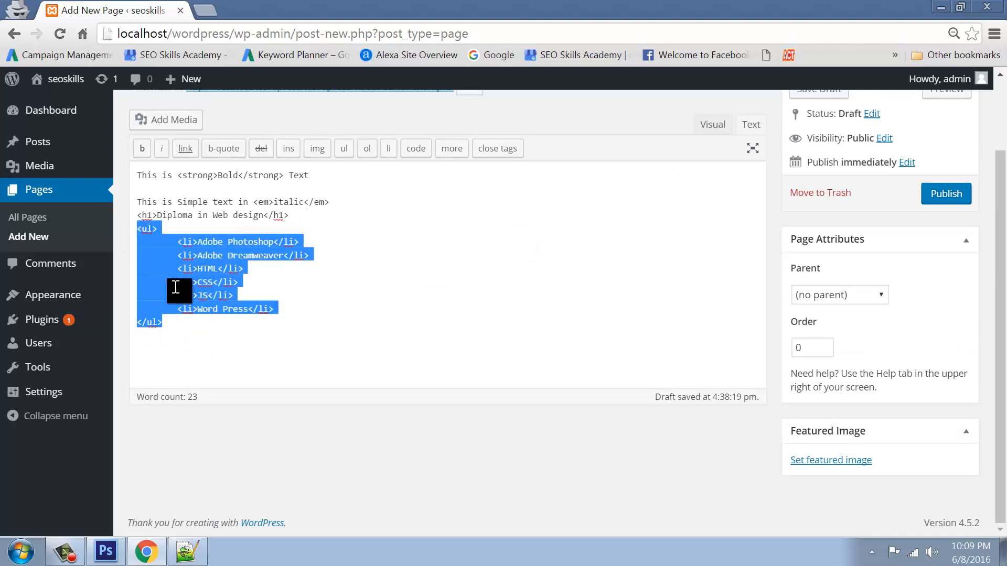
left_click(177, 347)
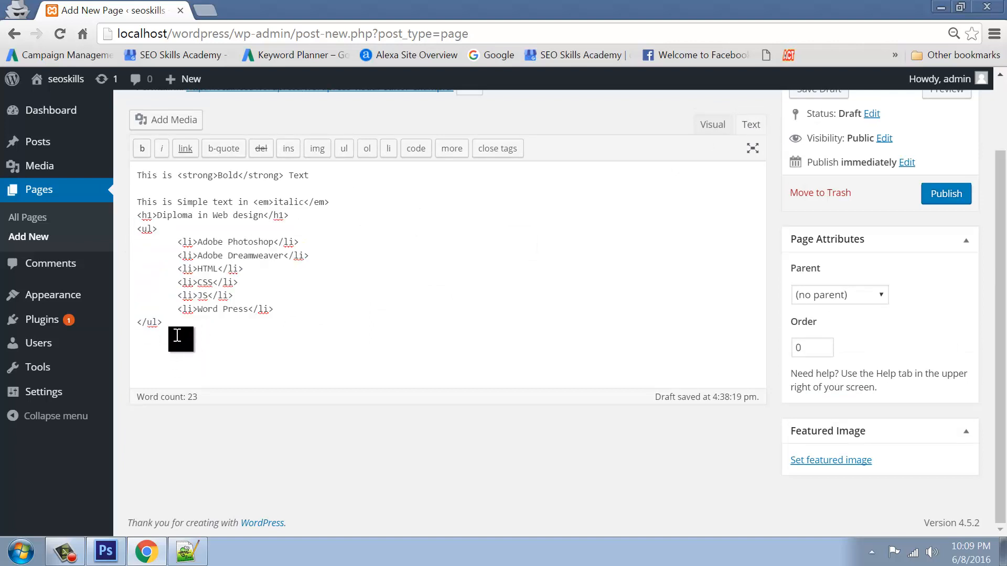
key("ctrl+v")
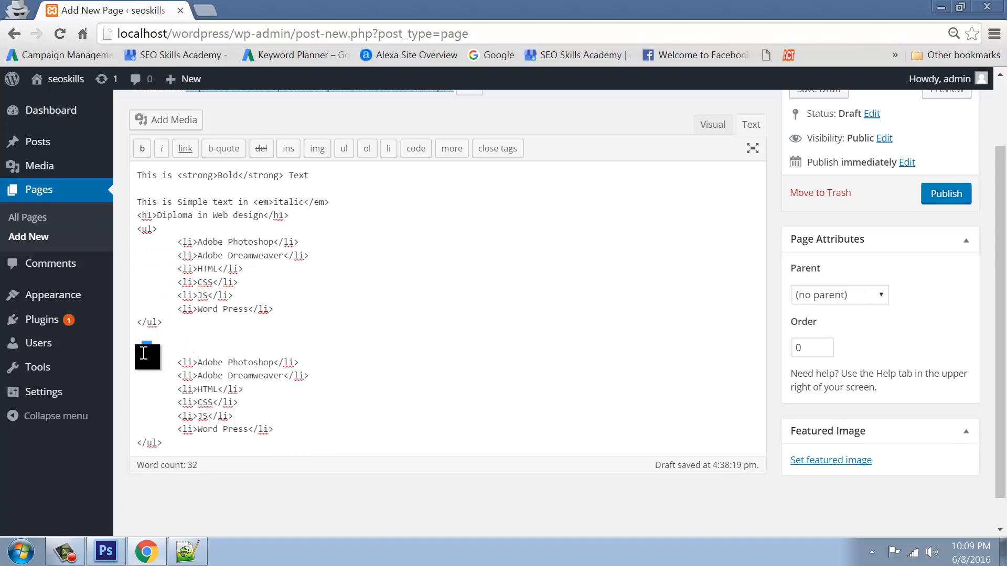
type("ol")
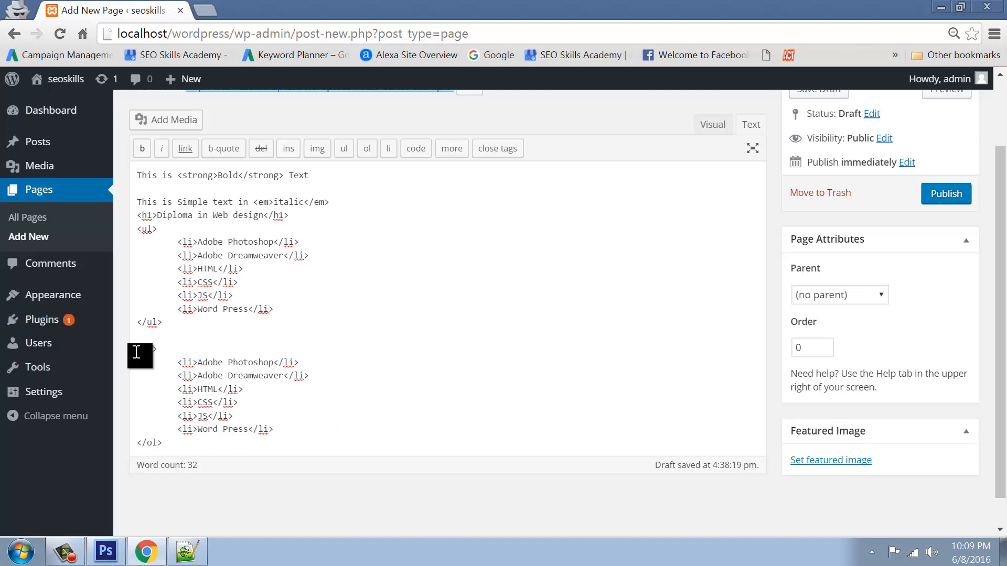
left_click_drag(138, 349, 187, 443)
left_click(444, 387)
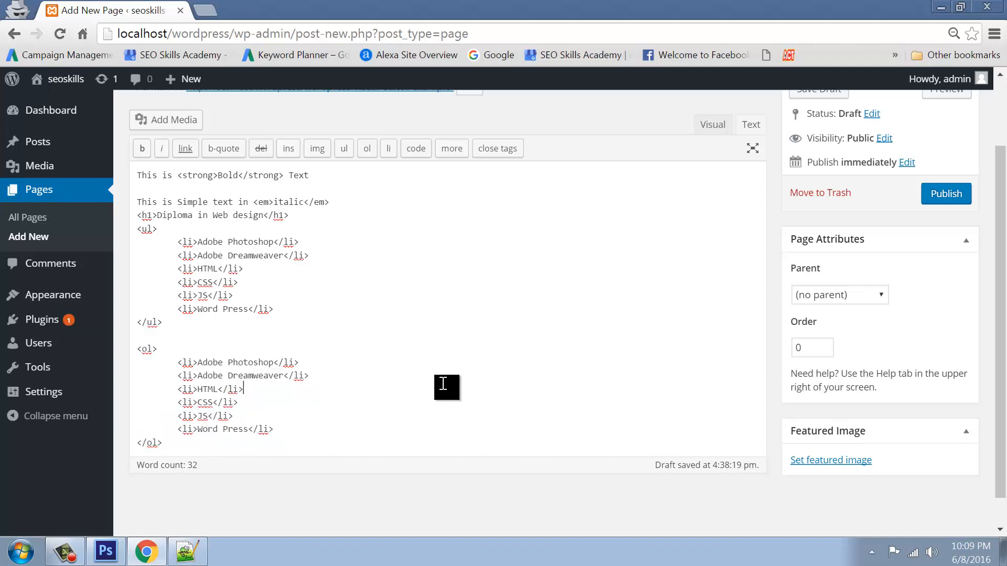
left_click(710, 125)
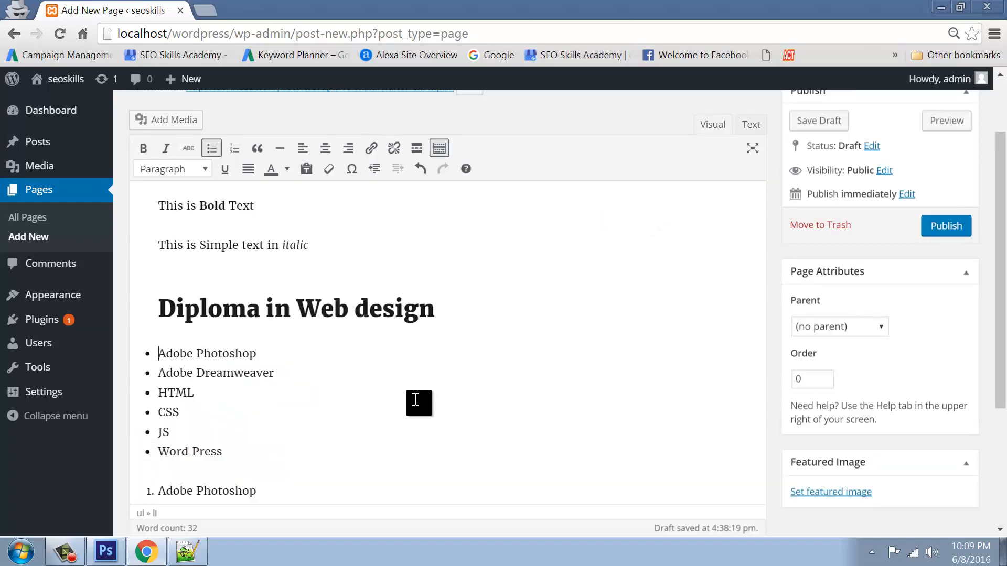
Add an empty plain paragraph after the last bulleted item, Word Press
scroll(399, 401, "down", 3)
scroll(288, 355, "down", 2)
scroll(288, 360, "up", 4)
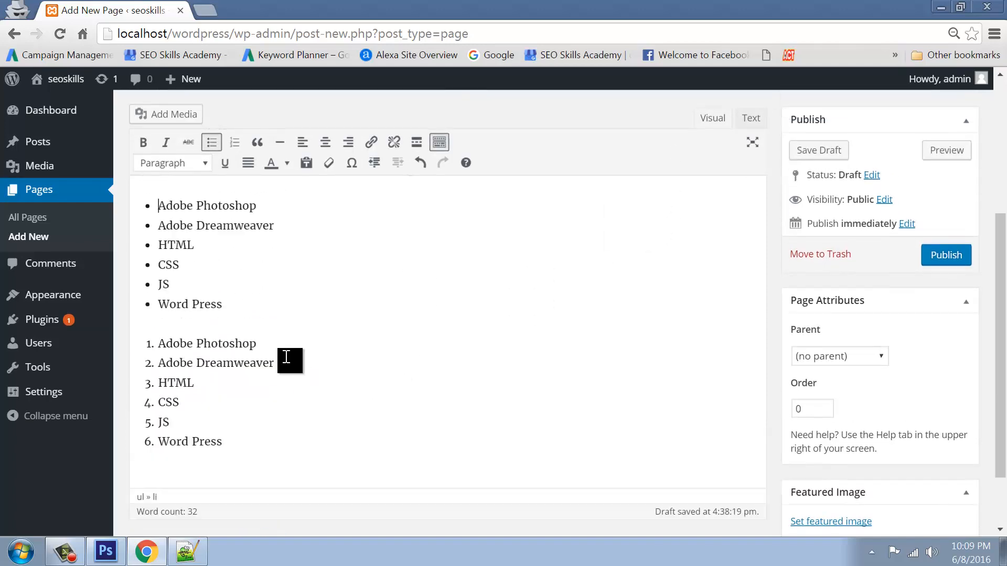
scroll(244, 442, "down", 2)
left_click(236, 307)
key("Return")
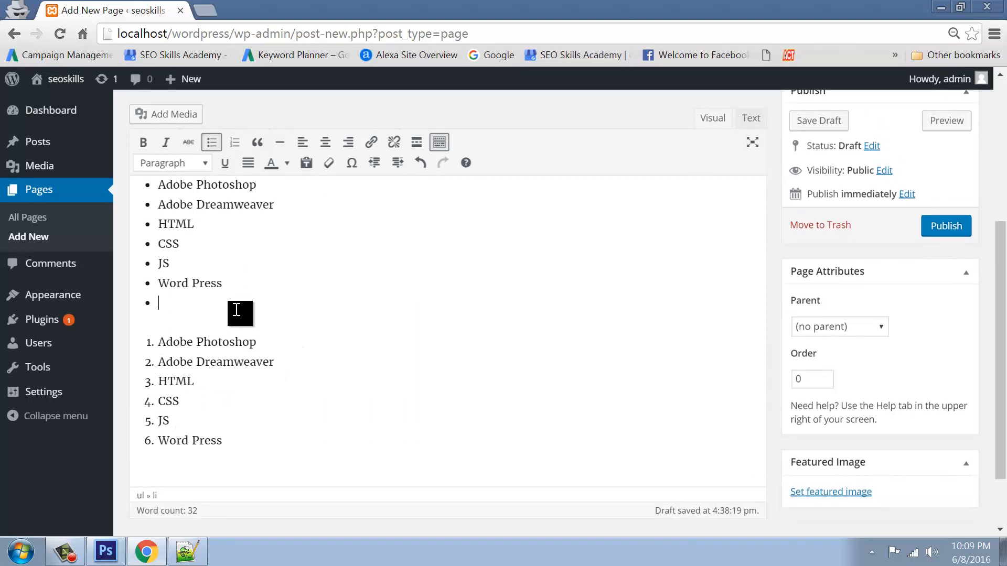
key("Return")
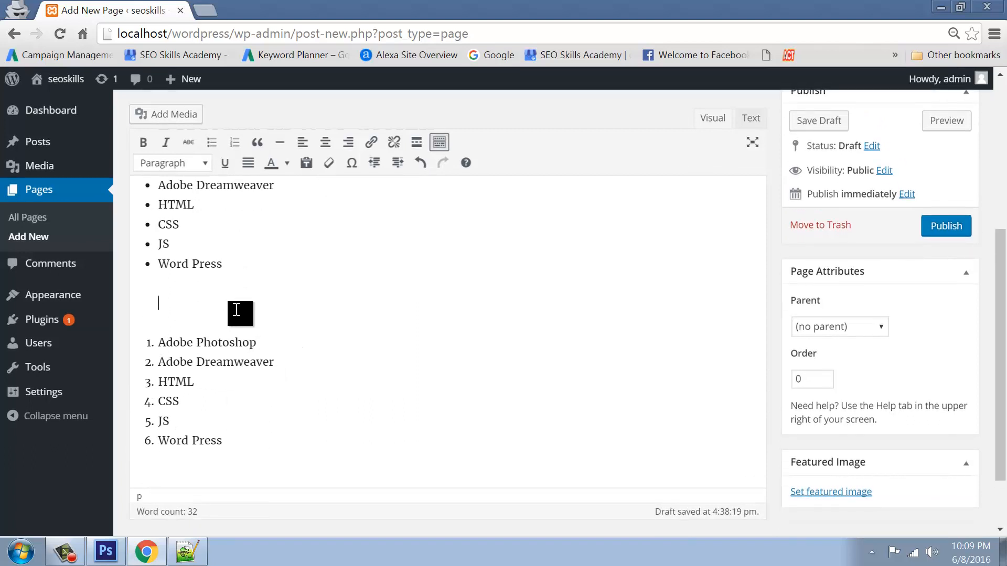
In the HTML, replace the &nbsp; line below </ul> with a horizontal rule, then return to Visual
left_click(743, 121)
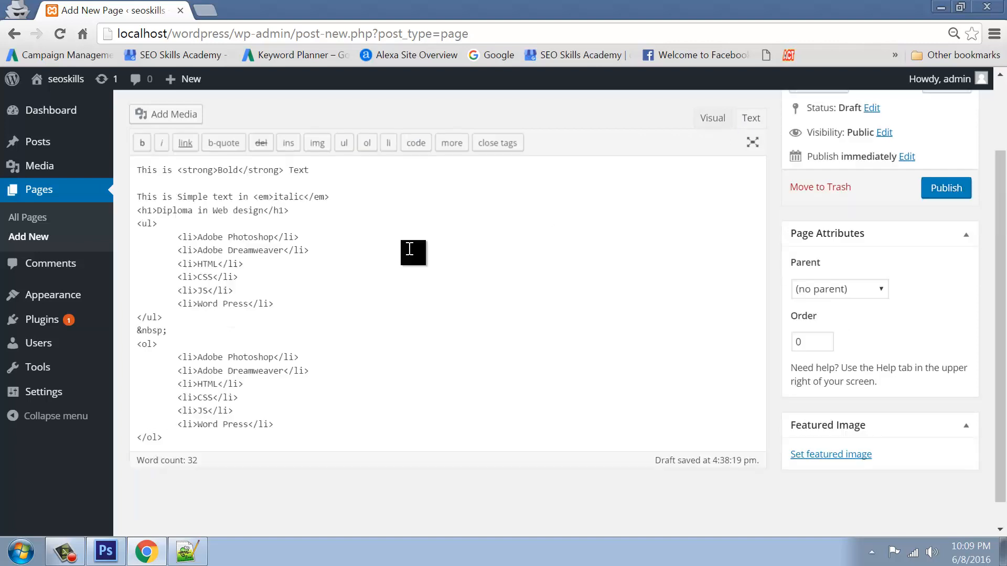
left_click_drag(180, 330, 134, 330)
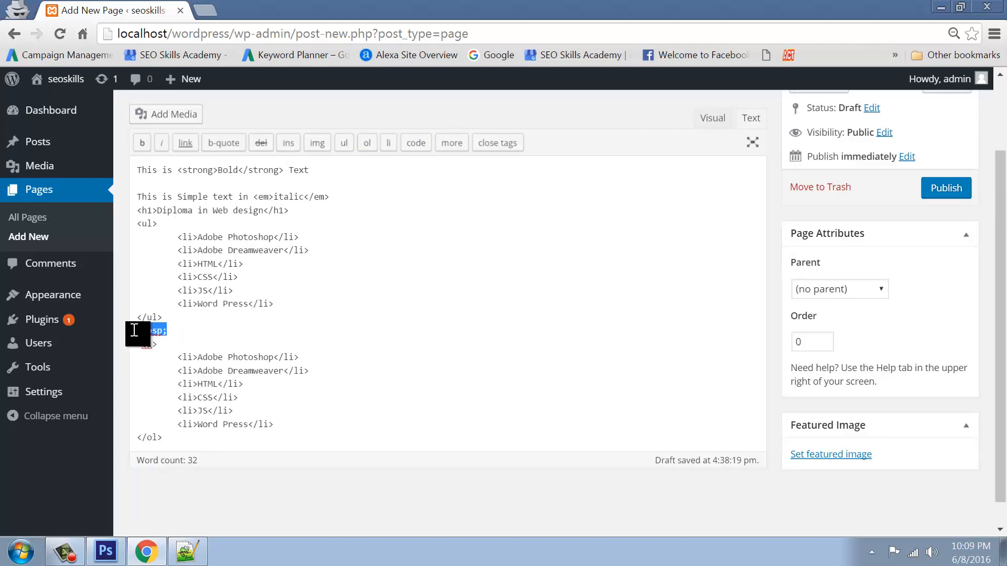
key("BackSpace")
left_click(712, 121)
scroll(267, 432, "up", 2)
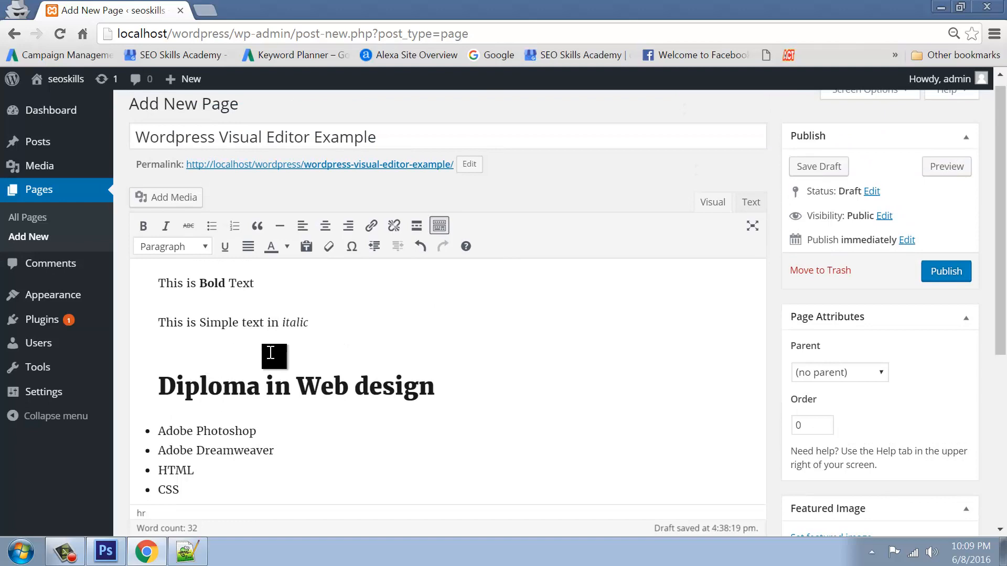
scroll(271, 353, "down", 3)
Delete the <hr /> line between the two lists in the HTML source and return to Visual
left_click(158, 404)
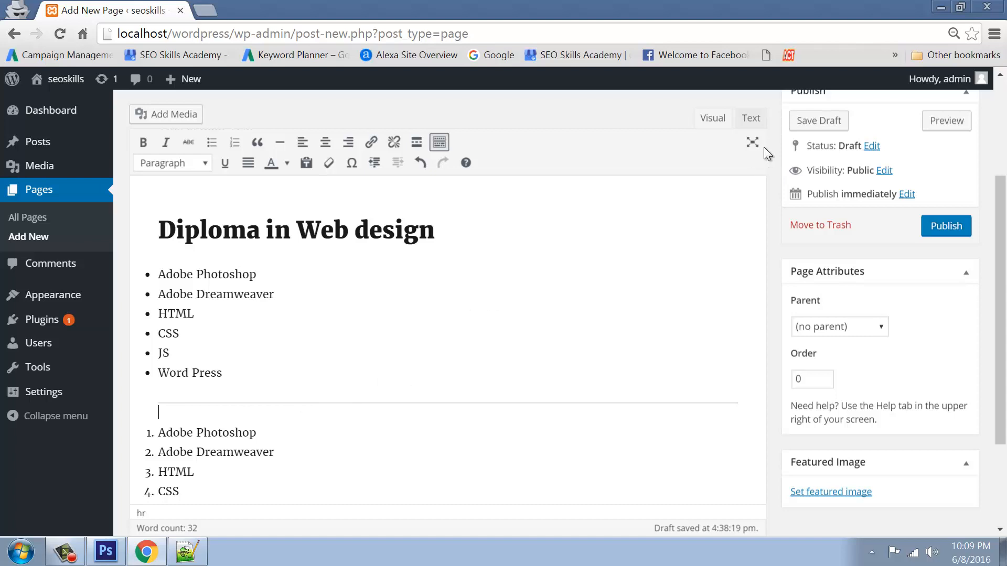
left_click(755, 120)
left_click_drag(196, 344, 131, 348)
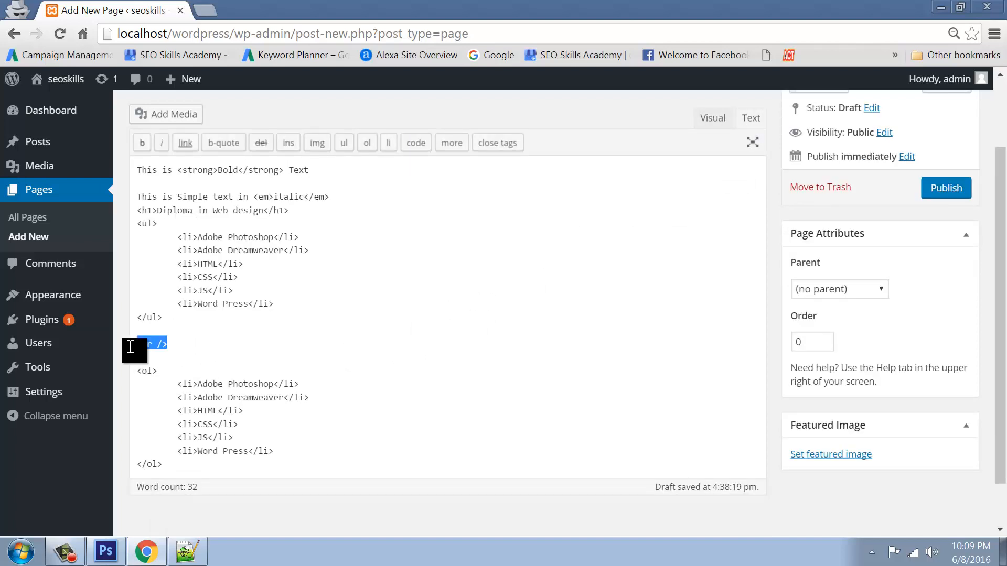
key("Delete")
left_click(714, 121)
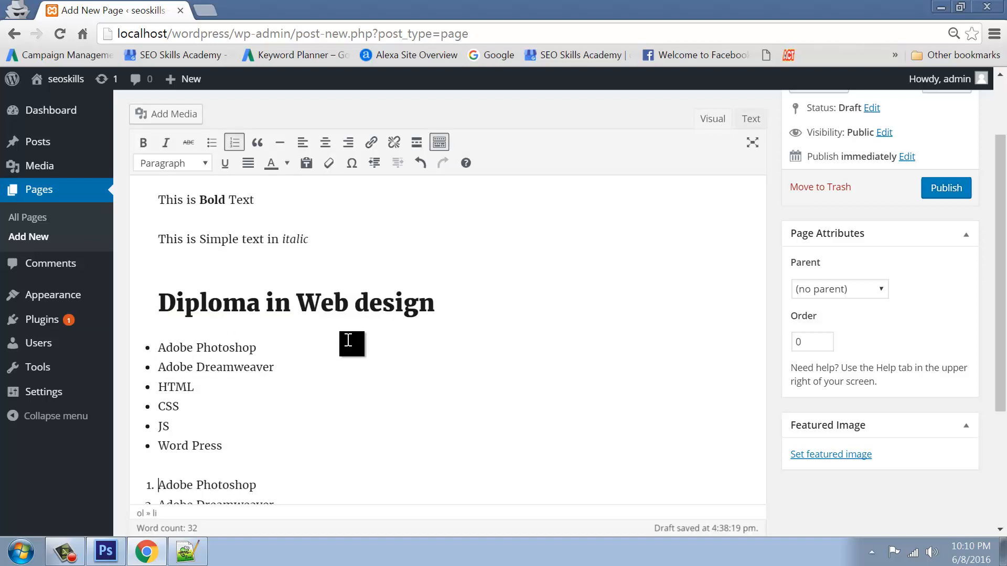
scroll(348, 341, "down", 5)
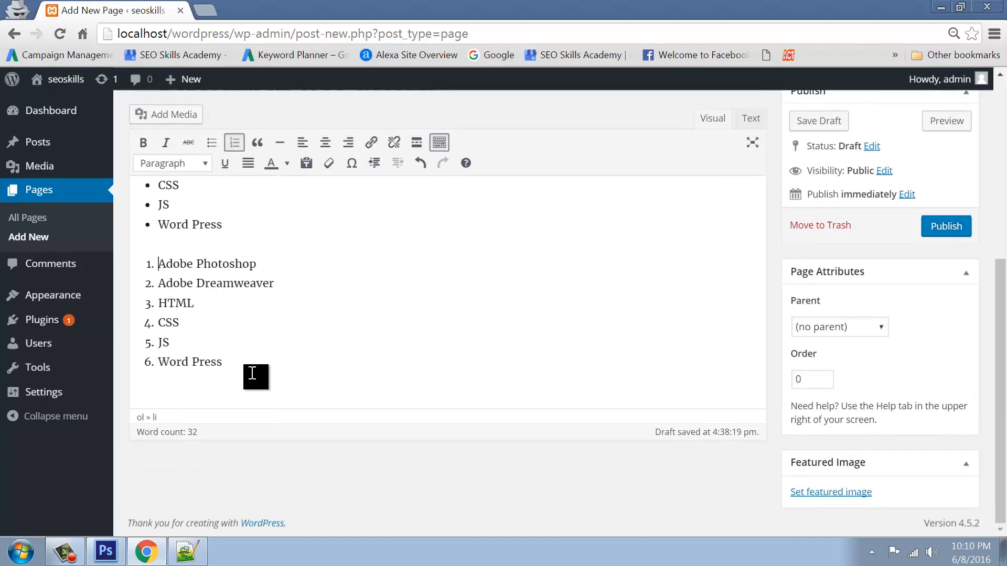
Add a 'Click here to Jump SEOSKILLS.in' paragraph below the numbered list and view its HTML
left_click(236, 363)
key("Return")
key("Return")
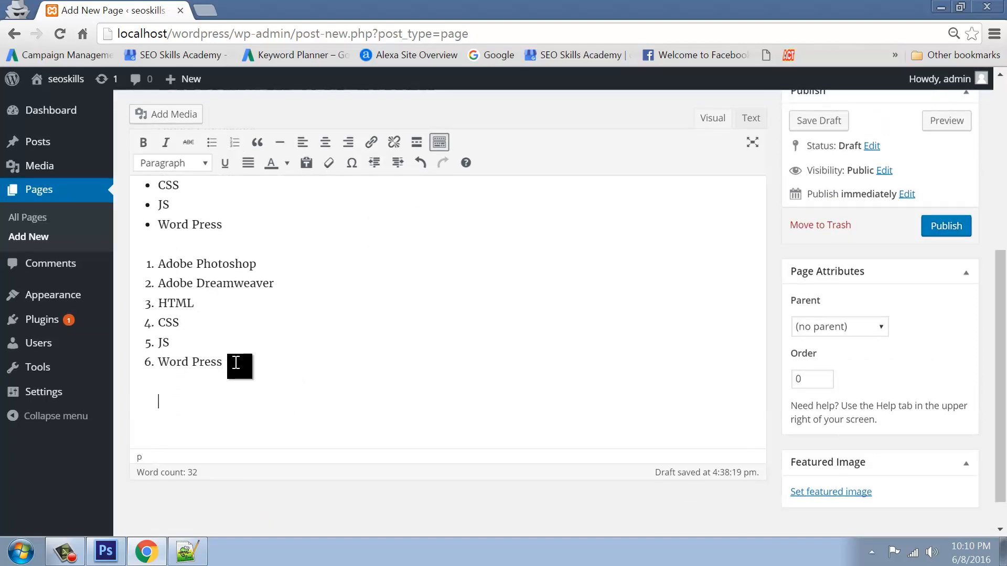
type("Click here to Jump to")
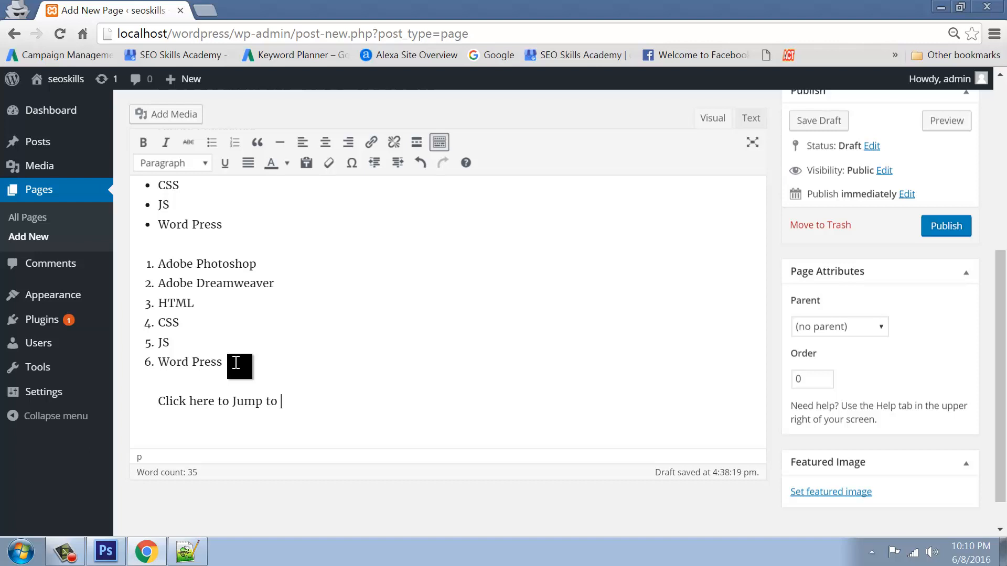
key("BackSpace")
key("BackSpace")
key("BackSpace")
type("SEOSKILLS>IN")
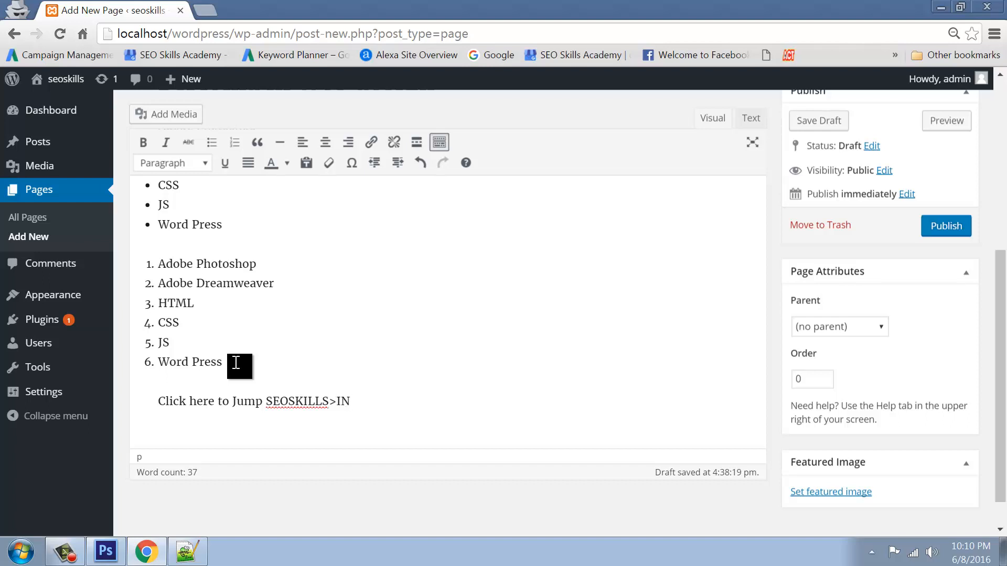
key("BackSpace")
key("BackSpace")
key("BackSpace")
type(".in")
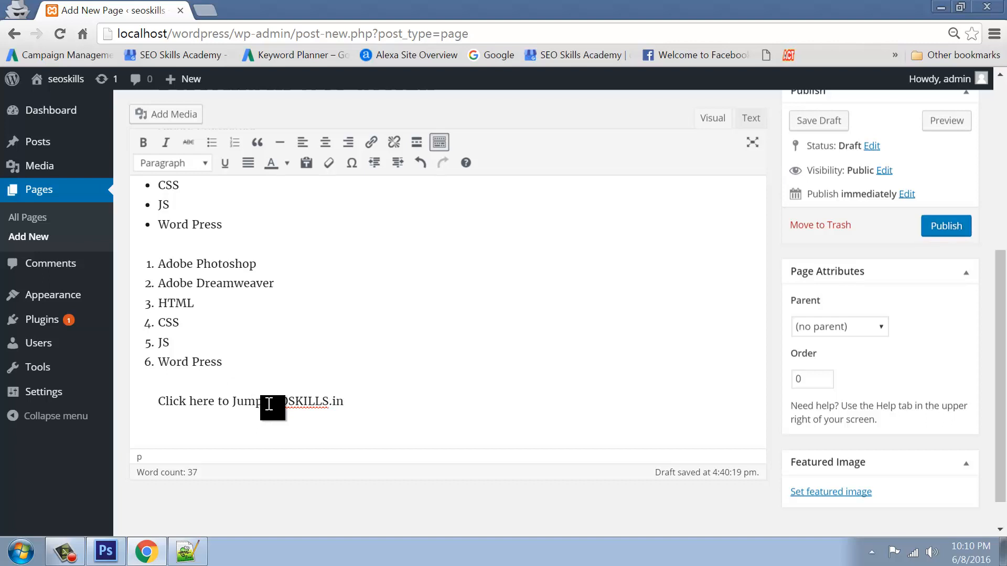
left_click_drag(266, 403, 348, 403)
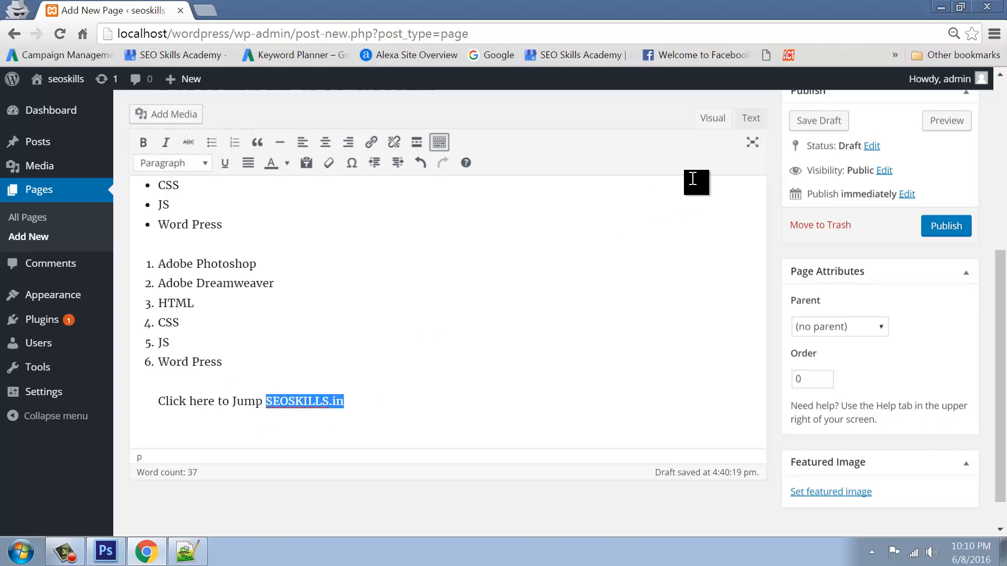
left_click(751, 118)
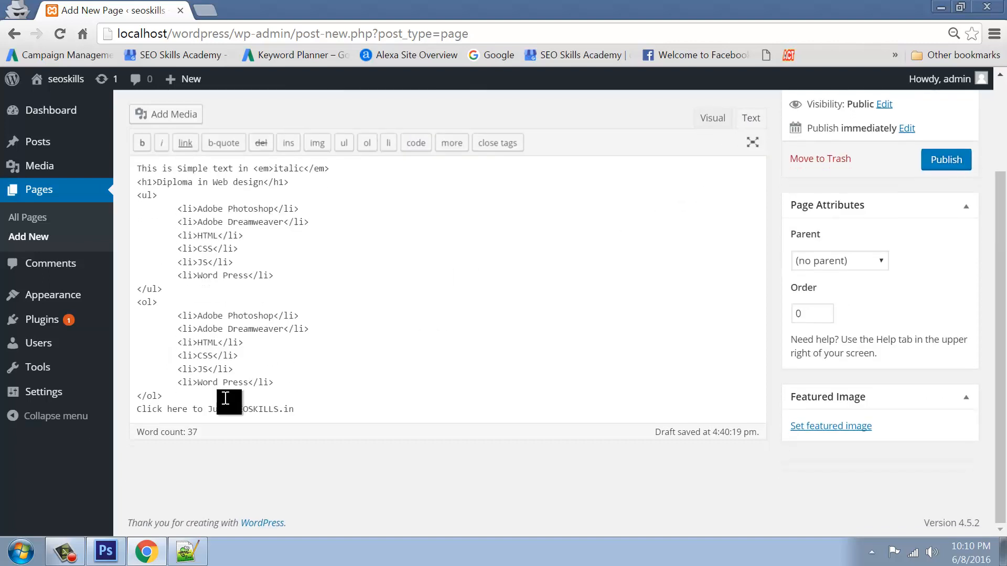
left_click(170, 399)
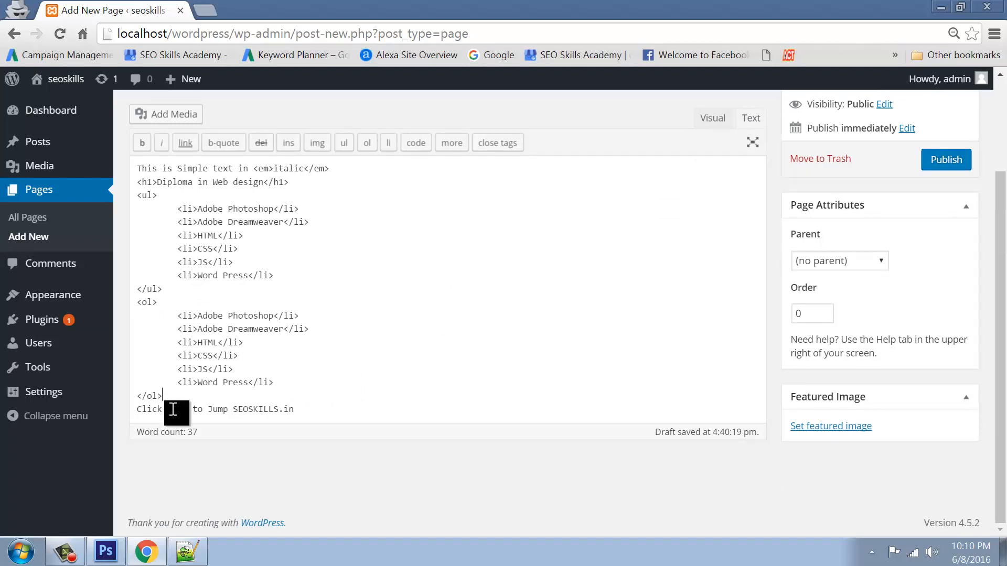
key("Return")
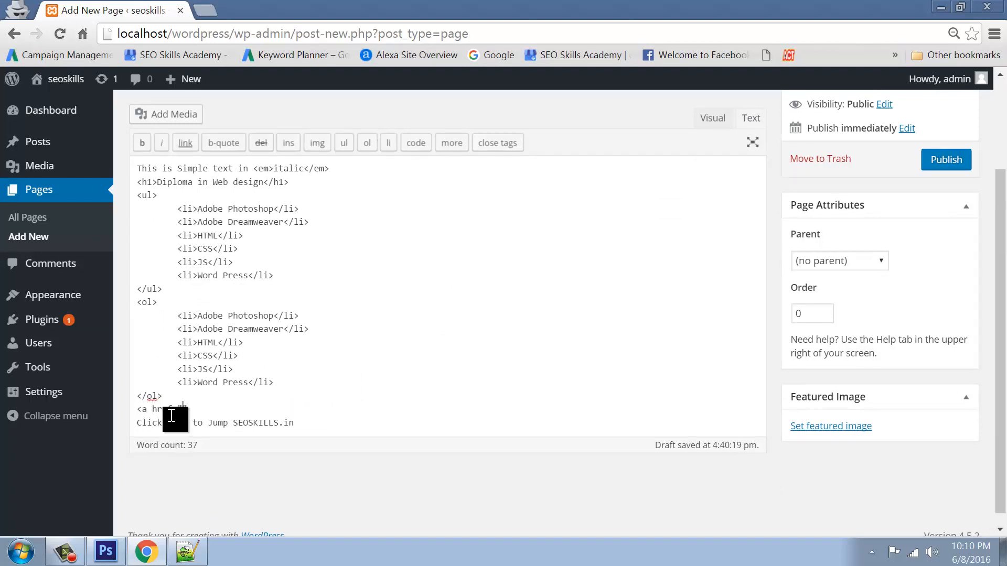
type("<a href=\"https://www.seoskills.")
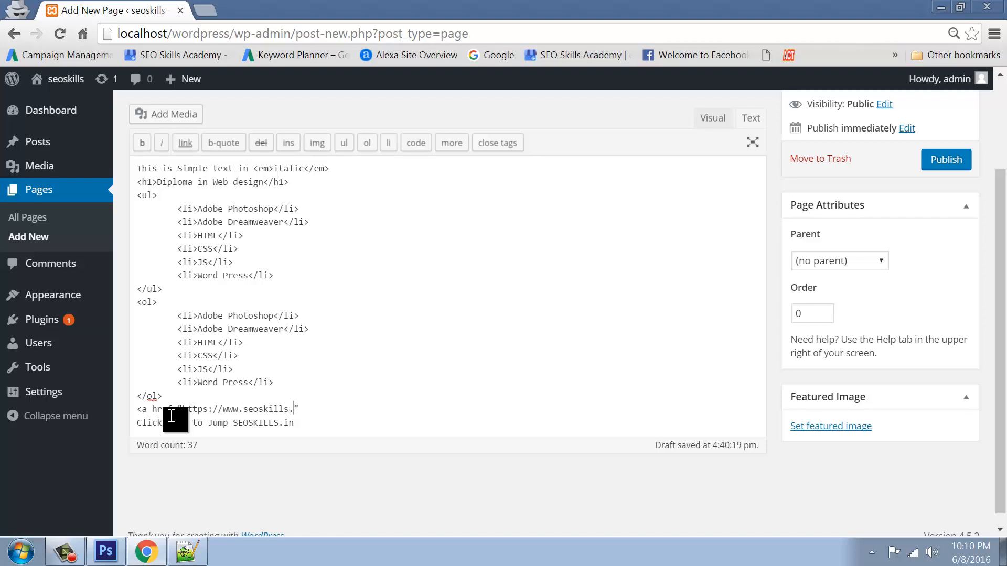
type("in\" target=\"_blank\">")
key("Return")
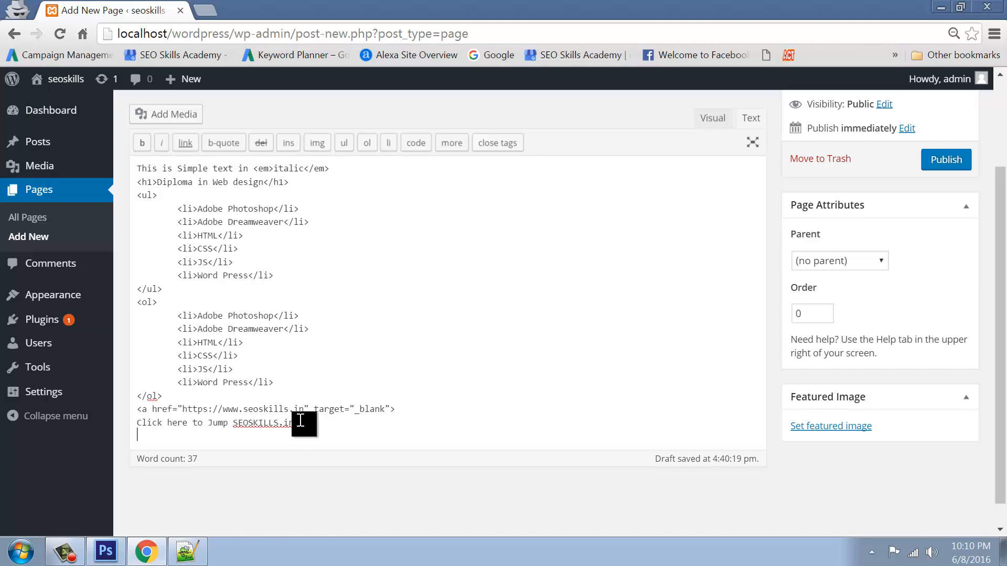
type("</a>")
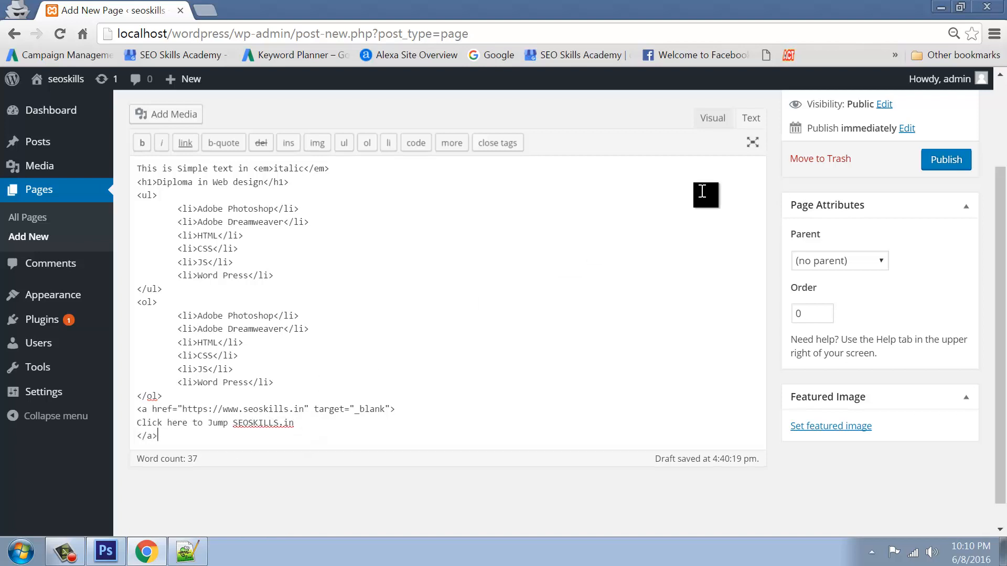
left_click(712, 118)
scroll(376, 396, "down", 4)
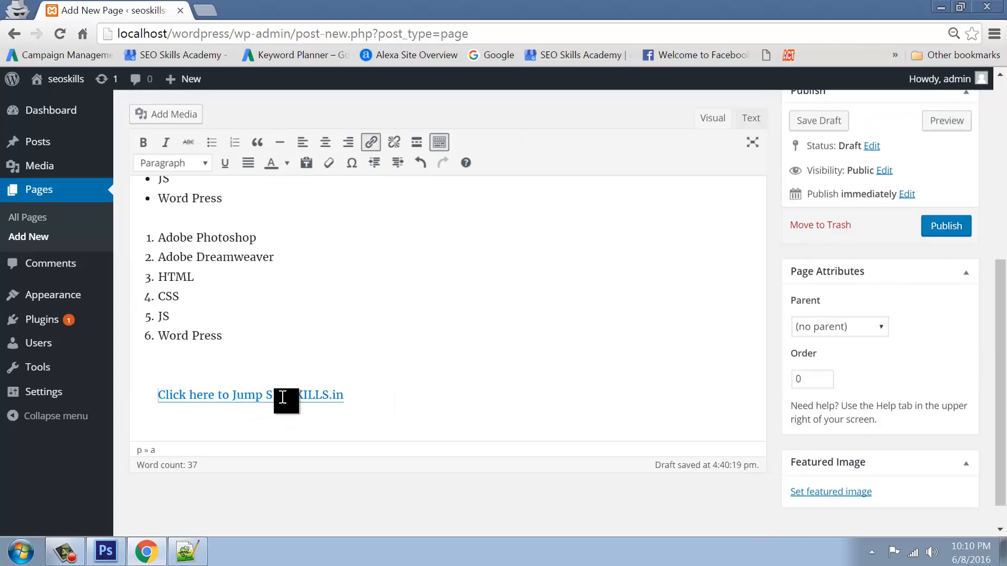
Add a 'Click here to Alltechskills.com' line below the SEOSKILLS.in link
left_click(357, 398)
key("Return")
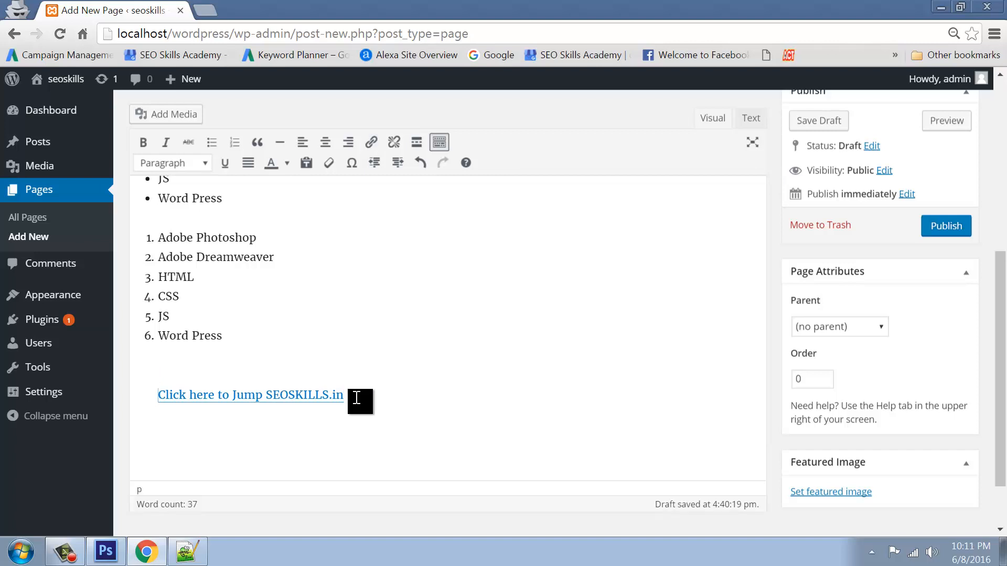
type("Click here to Alltech")
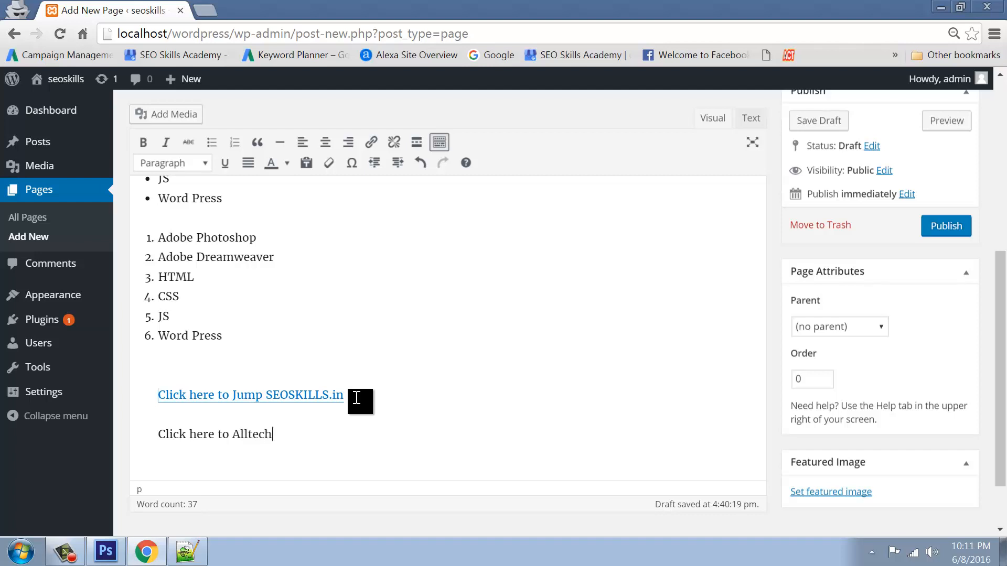
type("skill")
type("s.i")
type("om")
type("c")
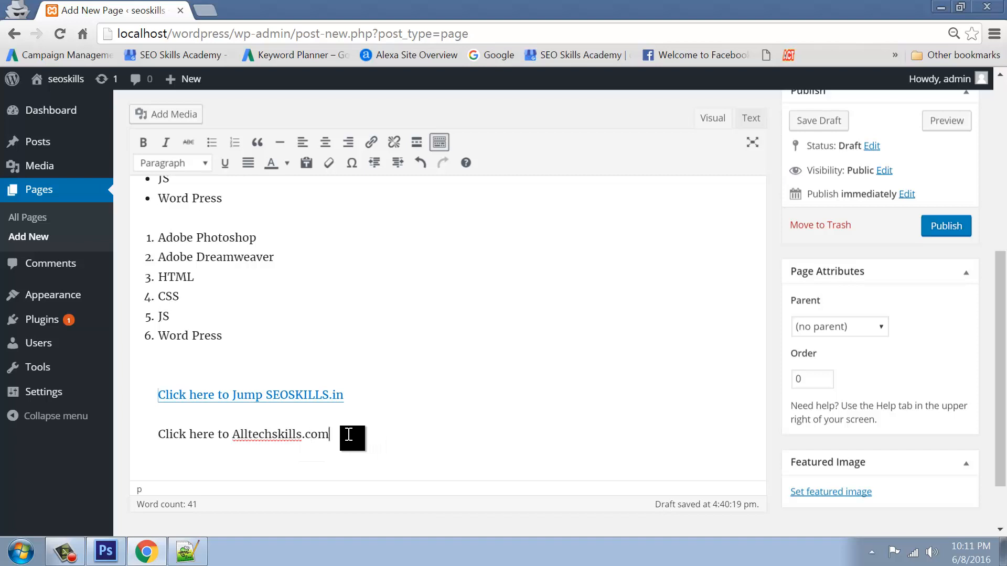
left_click_drag(353, 436, 158, 435)
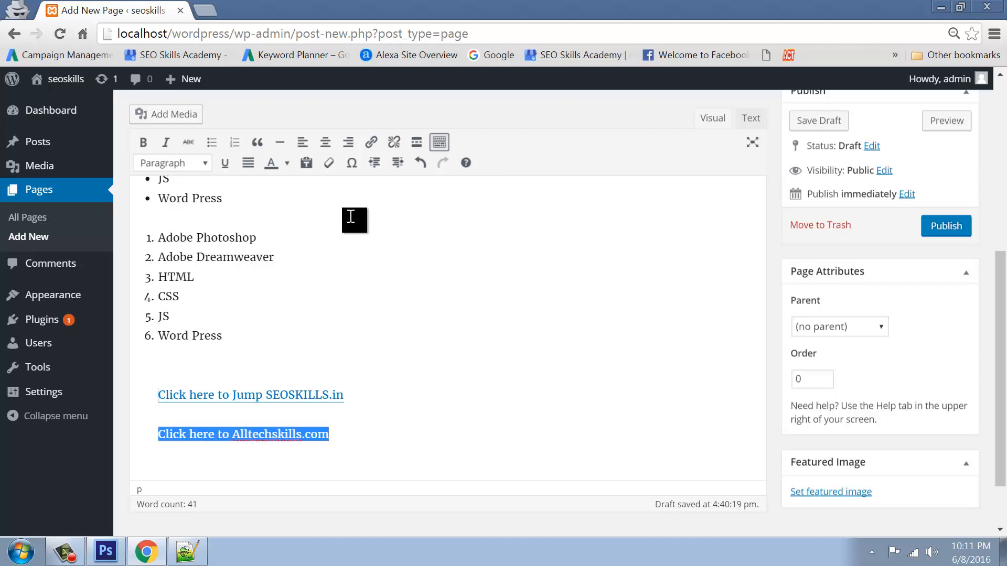
left_click(369, 147)
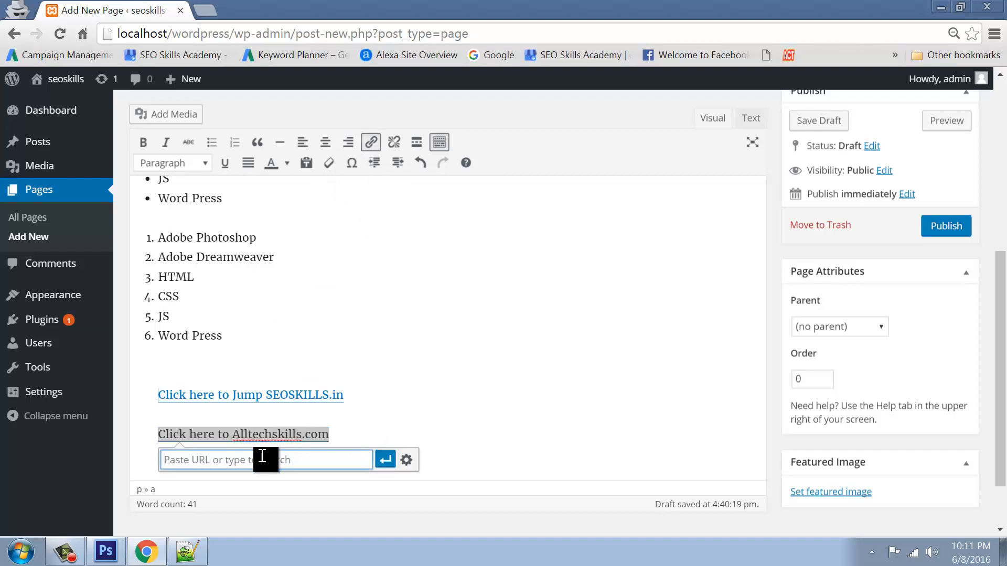
left_click(407, 460)
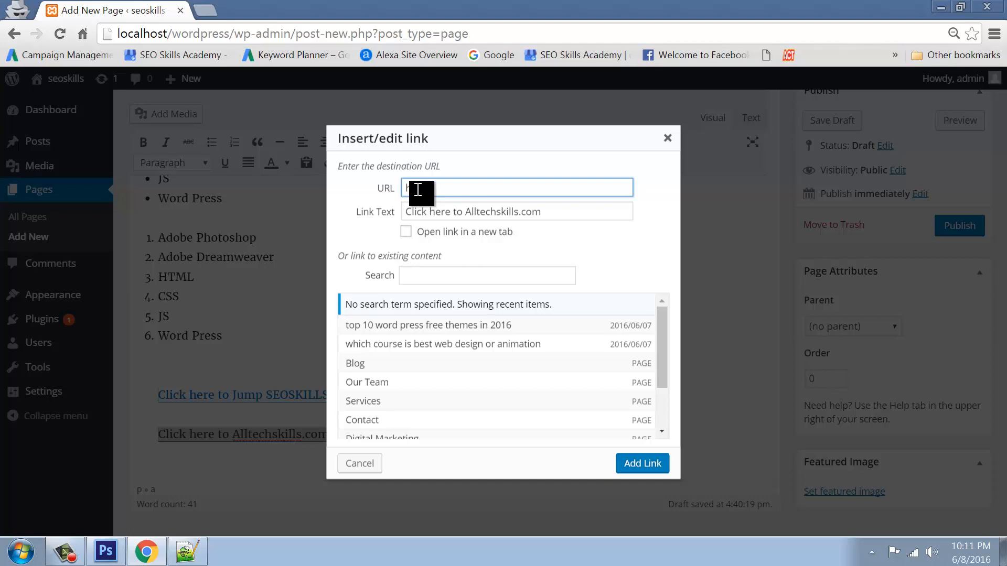
type("www")
key("BackSpace")
key("BackSpace")
key("BackSpace")
type("www.alltechskills.com")
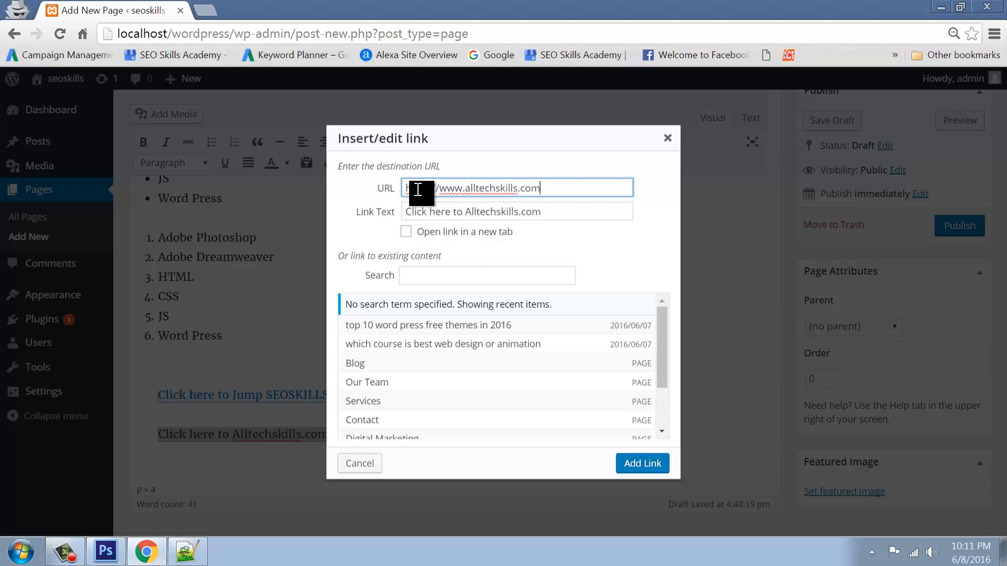
left_click(406, 234)
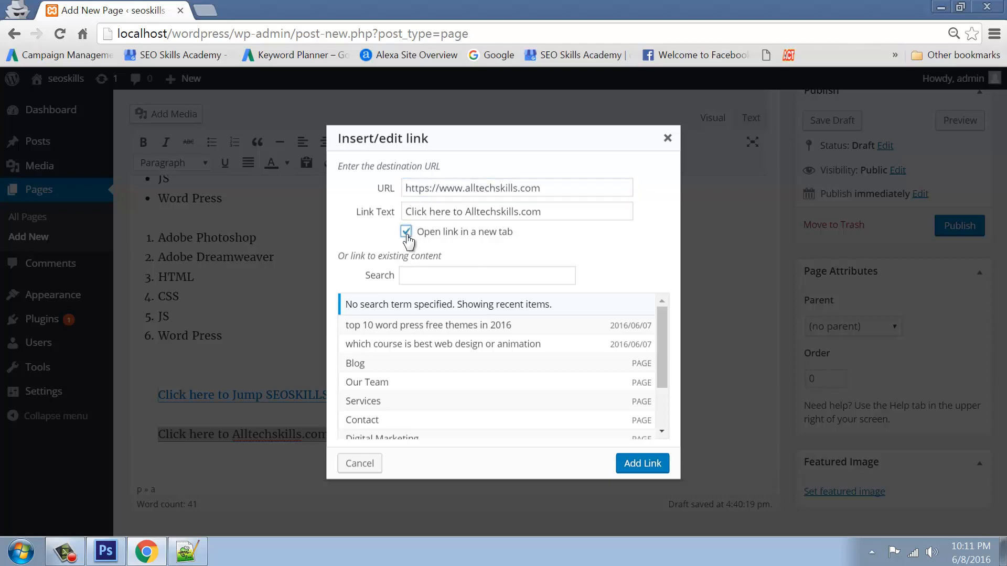
left_click(641, 464)
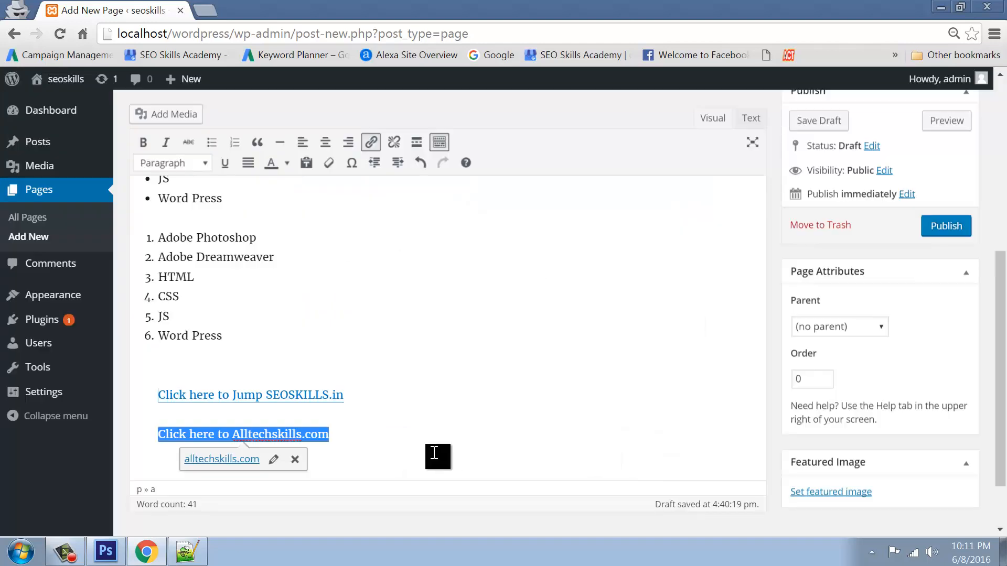
Compare the two link lines, then remove the link from the Alltechskills.com line
left_click_drag(346, 396, 156, 395)
left_click_drag(390, 435, 152, 428)
left_click_drag(364, 408, 161, 397)
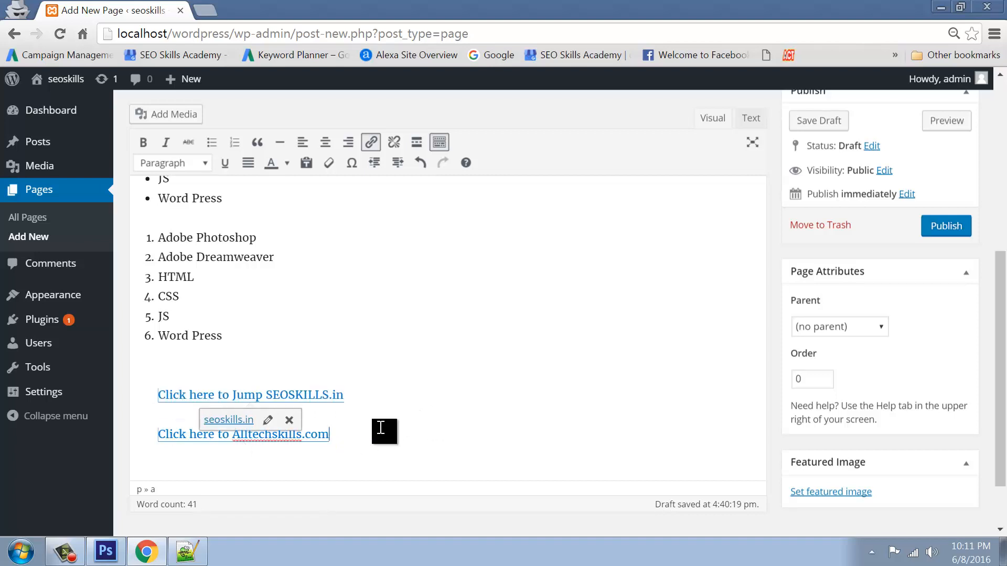
left_click_drag(384, 427, 158, 434)
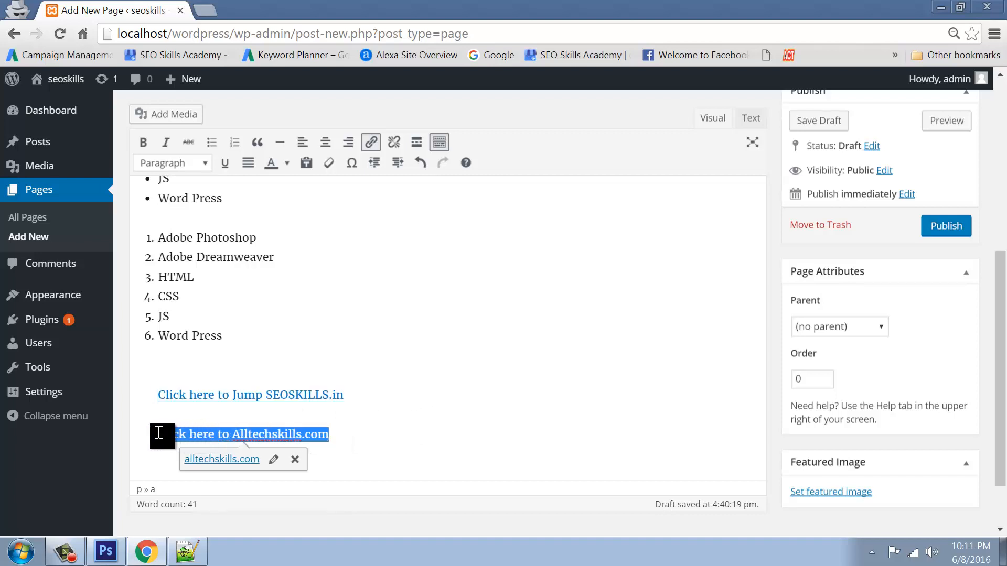
left_click(351, 434)
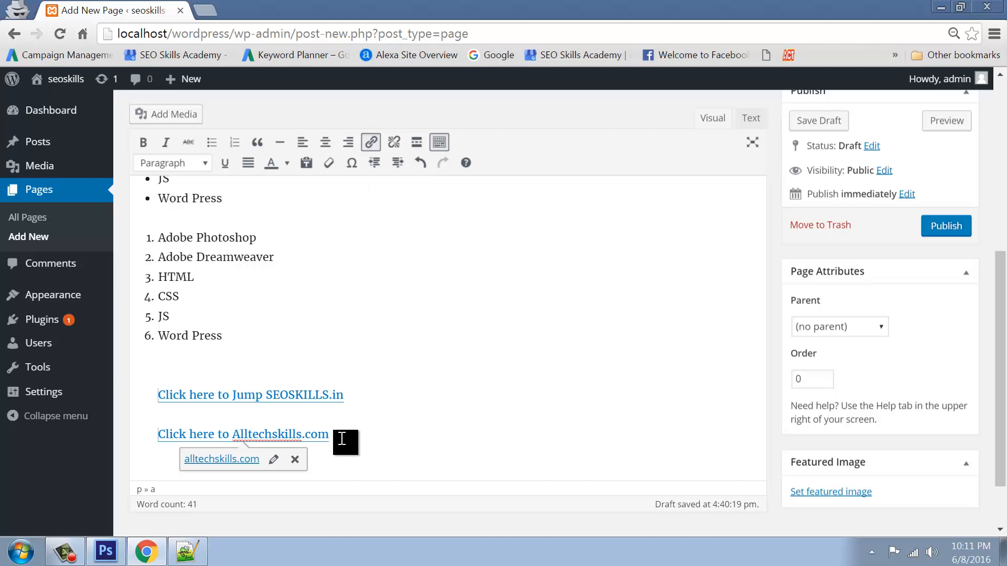
left_click_drag(339, 437, 148, 437)
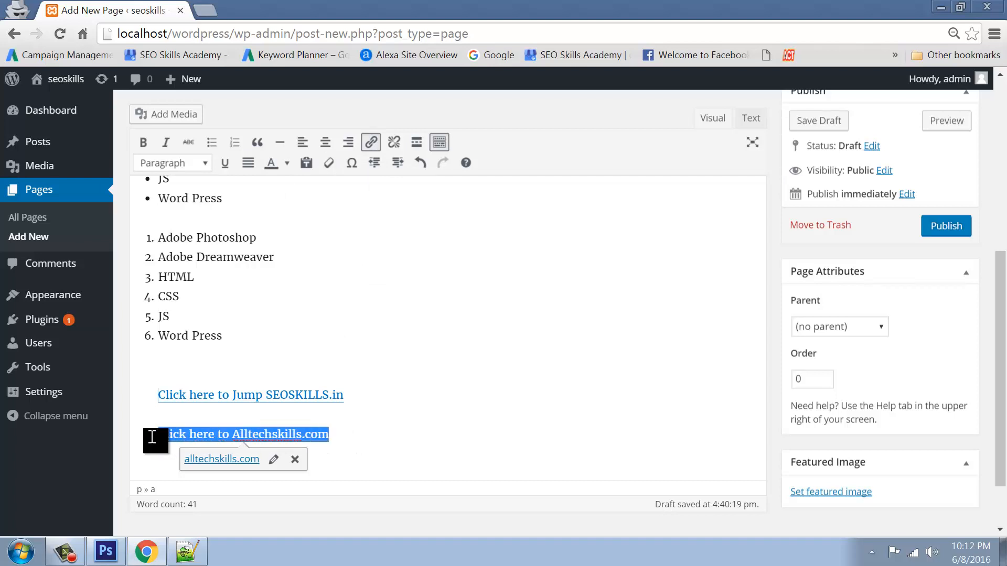
left_click(295, 459)
Type 'SEO Skills is Telugu Tutorial Web site!' on a new line below the Alltechskills.com line
left_click(373, 433)
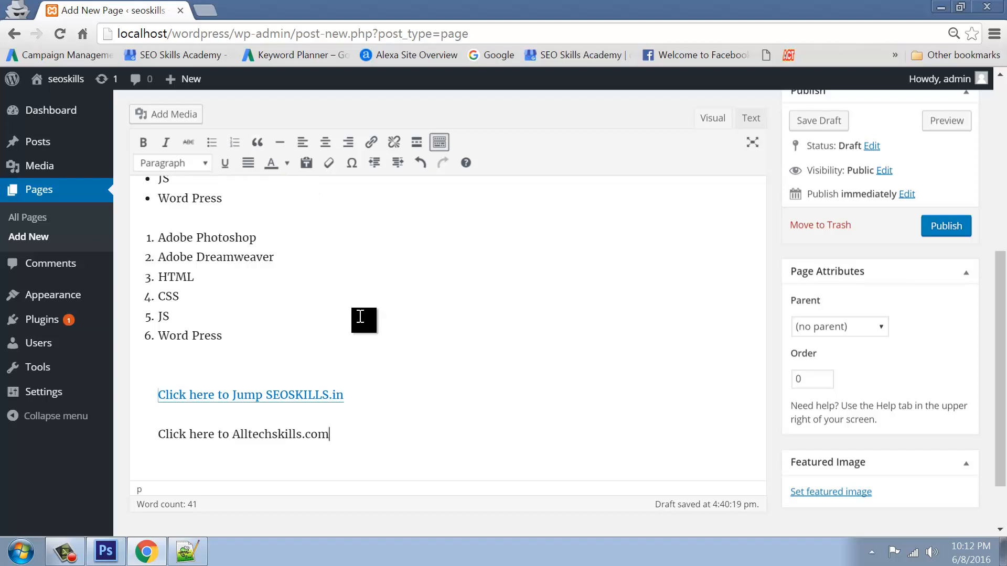
key("Return")
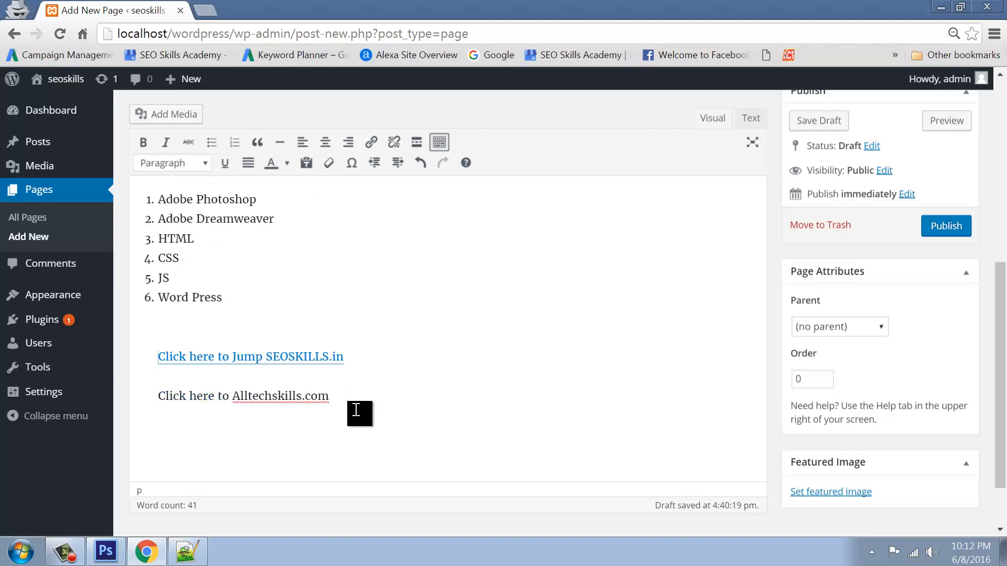
type("SEO Skills is")
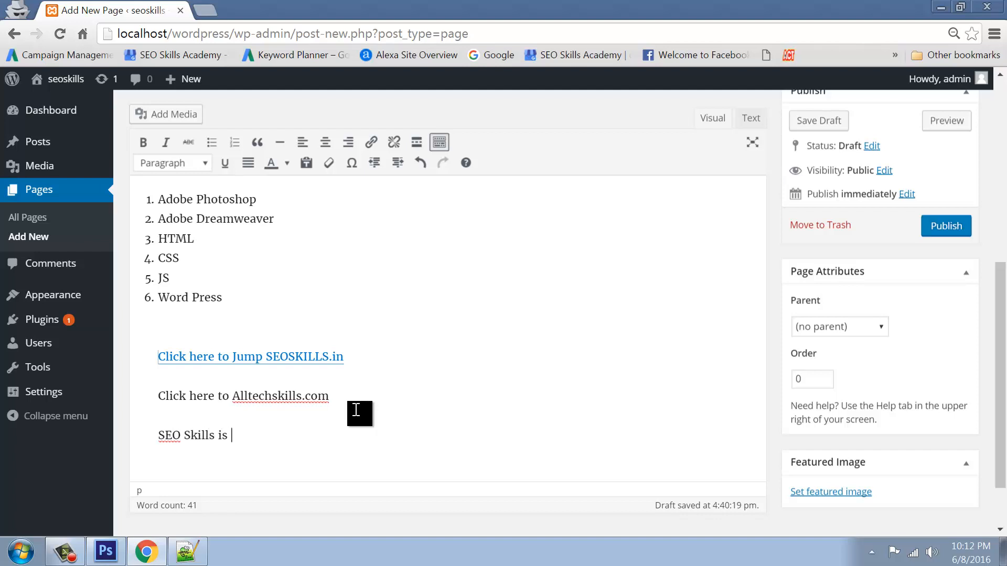
type(" Telugu Tuutorial")
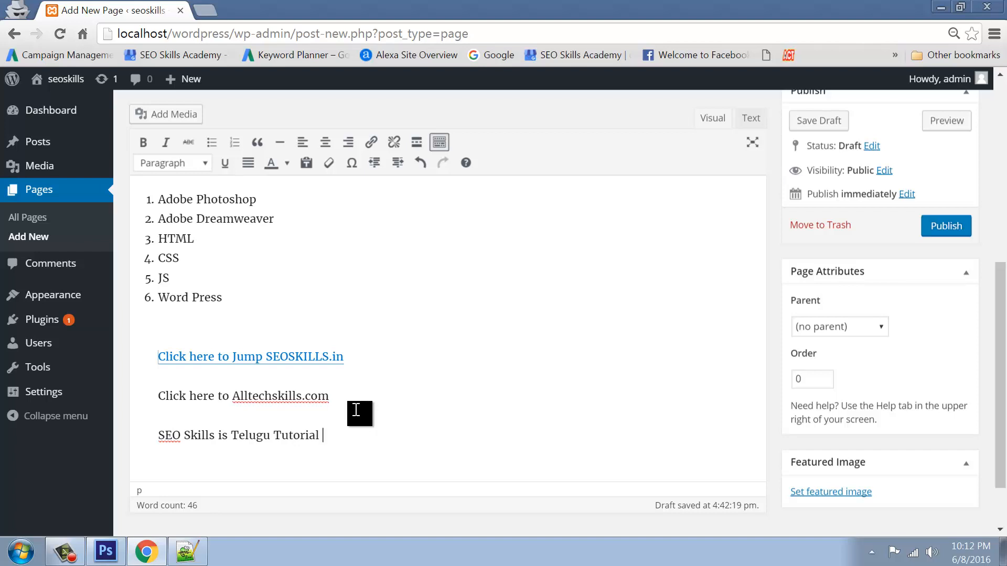
type(" Web site!")
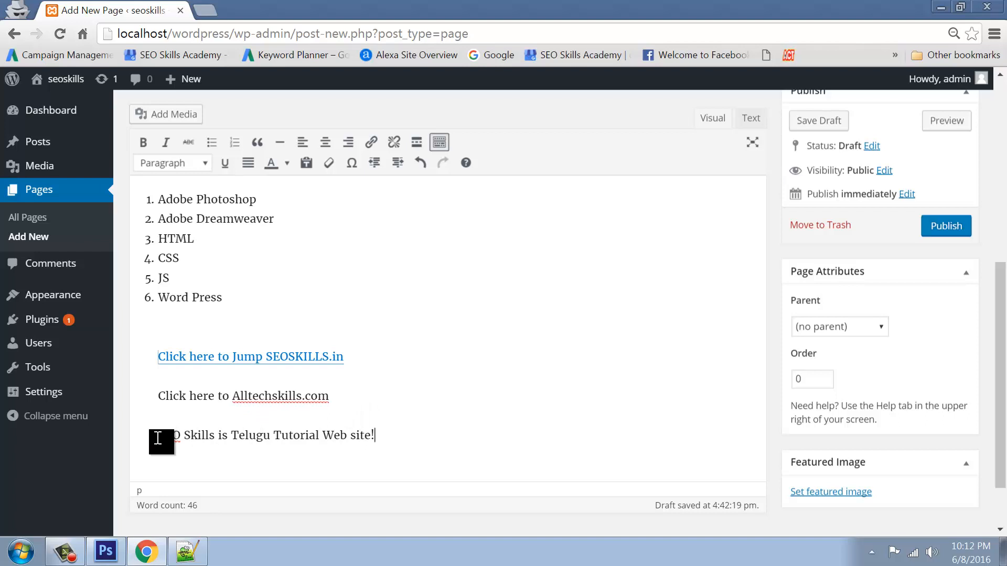
Format the SEO Skills sentence as a blockquote
left_click_drag(158, 438, 420, 440)
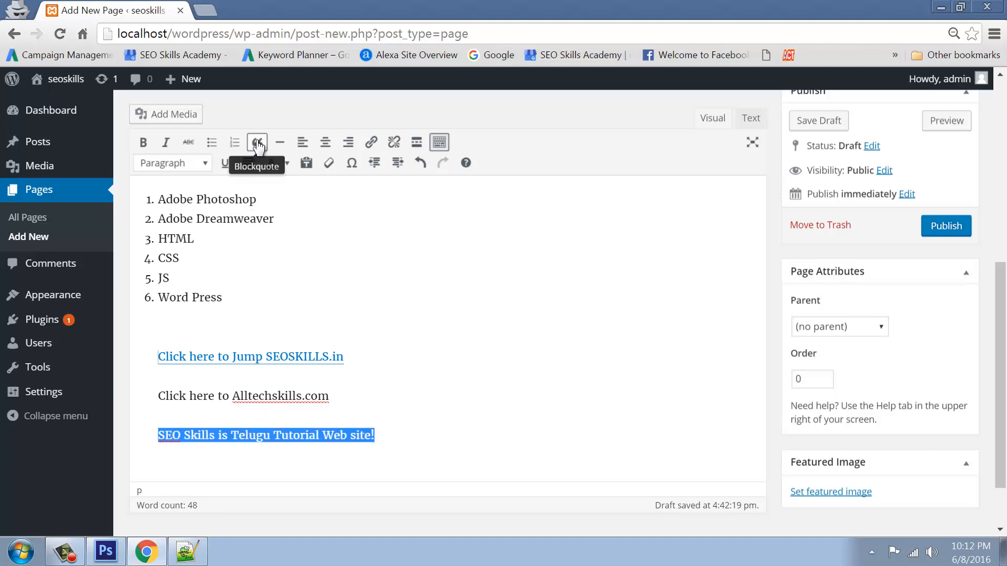
left_click(258, 146)
left_click(426, 435)
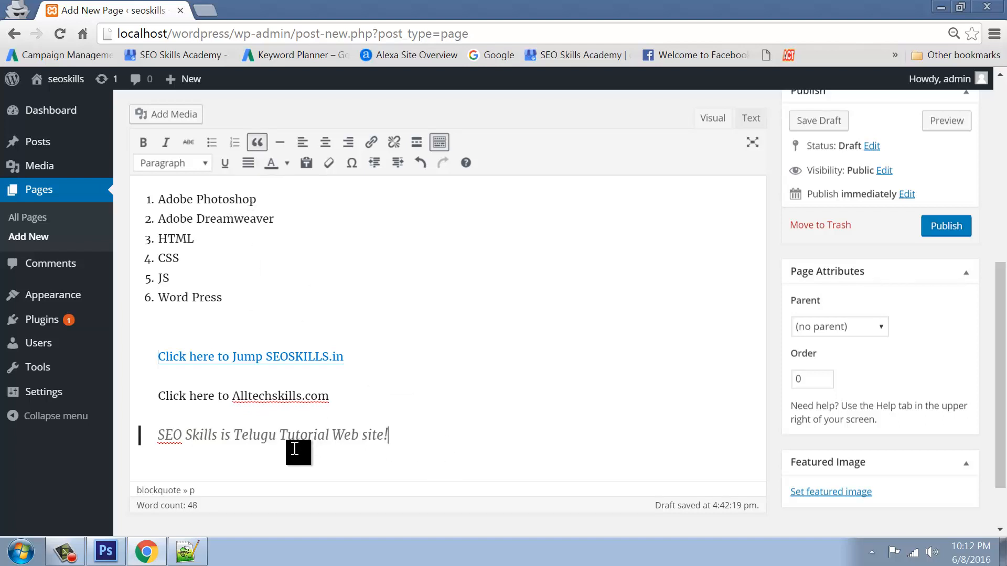
left_click(155, 437)
triple_click(216, 437)
left_click(432, 430)
left_click_drag(392, 434, 171, 409)
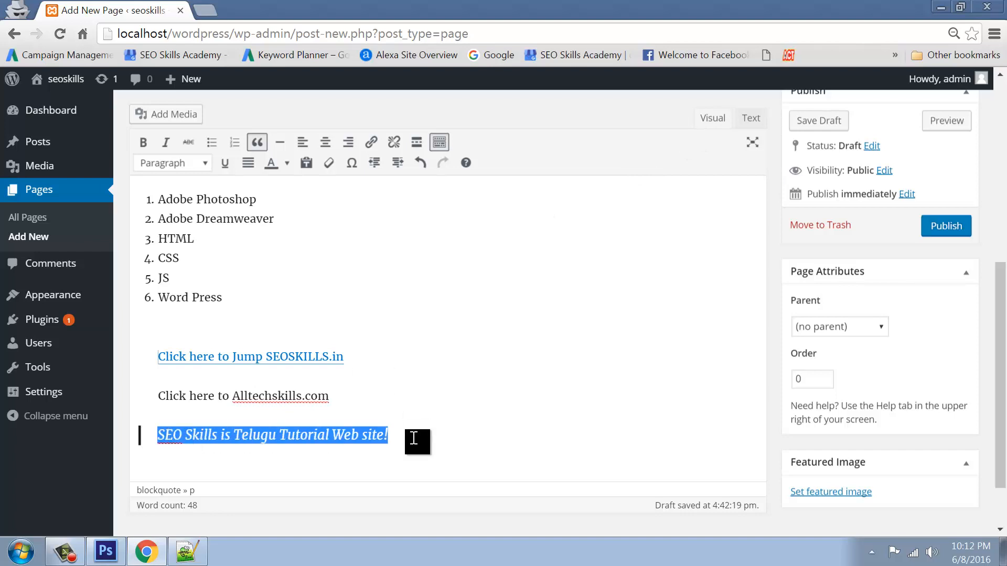
Inspect the quote's opening and closing blockquote tags in the HTML source
left_click(752, 120)
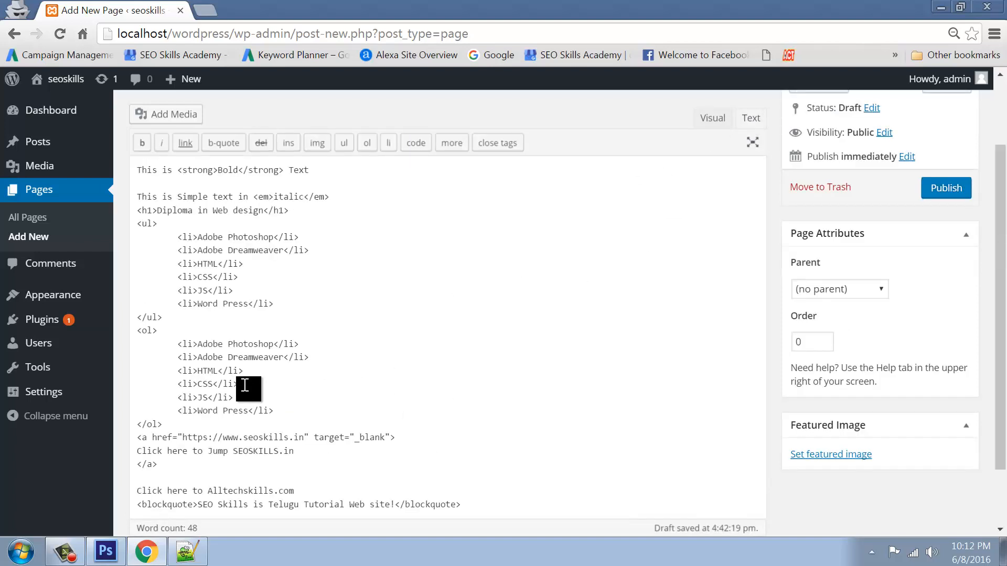
scroll(322, 408, "down", 3)
left_click_drag(138, 413, 198, 413)
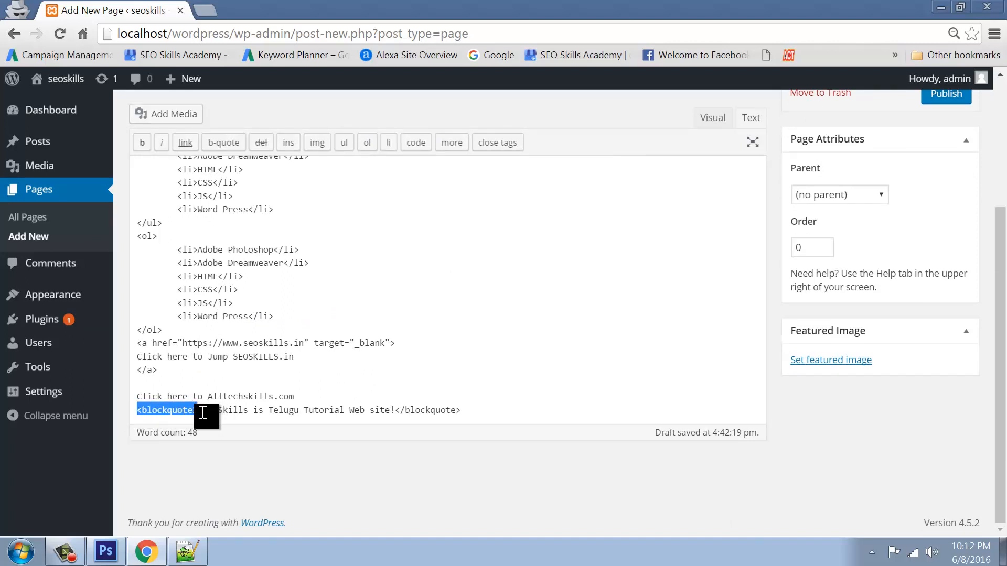
left_click_drag(396, 411, 479, 411)
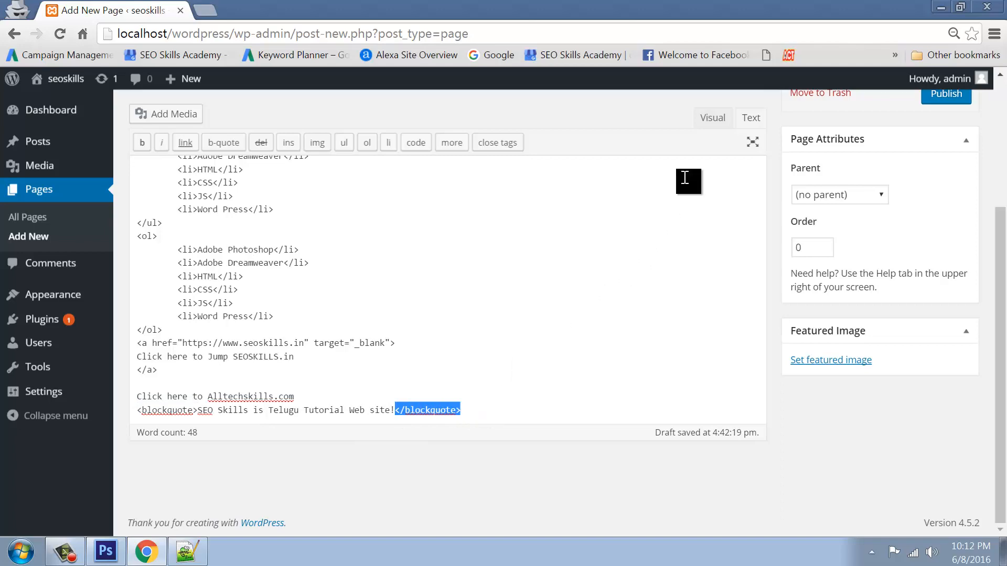
left_click(713, 117)
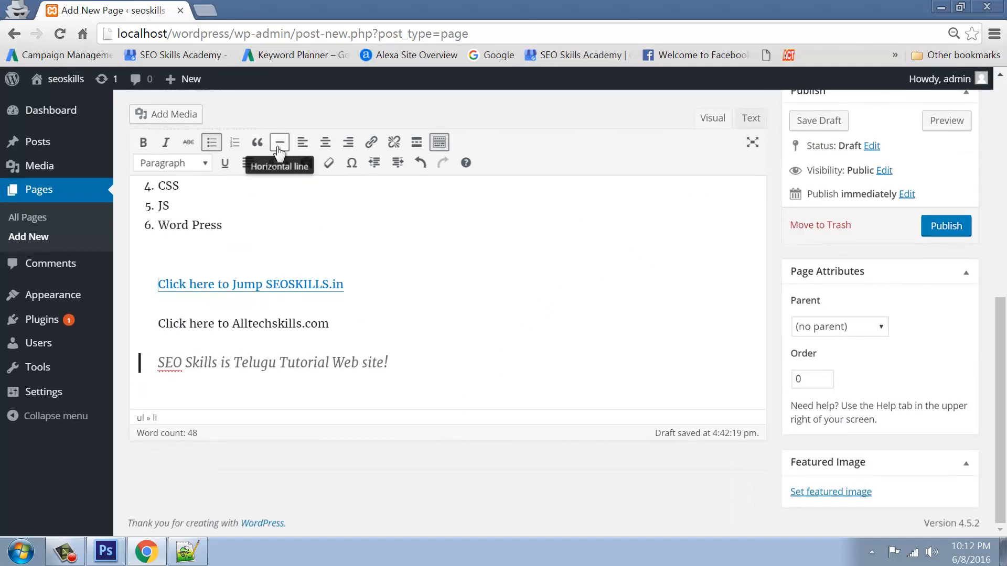
Add a new line inside the quote, then delete the stray &nbsp; before </blockquote>
left_click(392, 367)
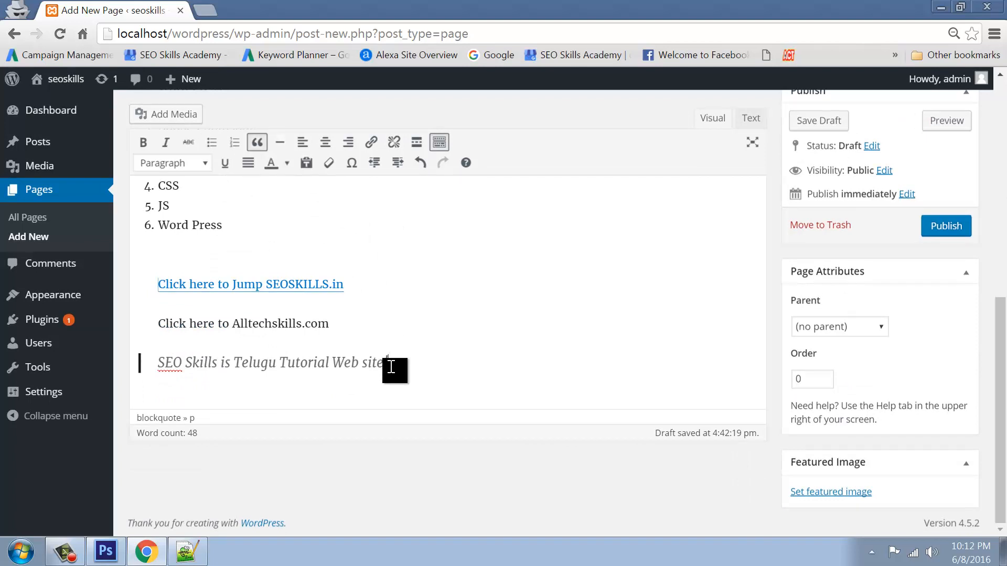
key("Return")
key("Return")
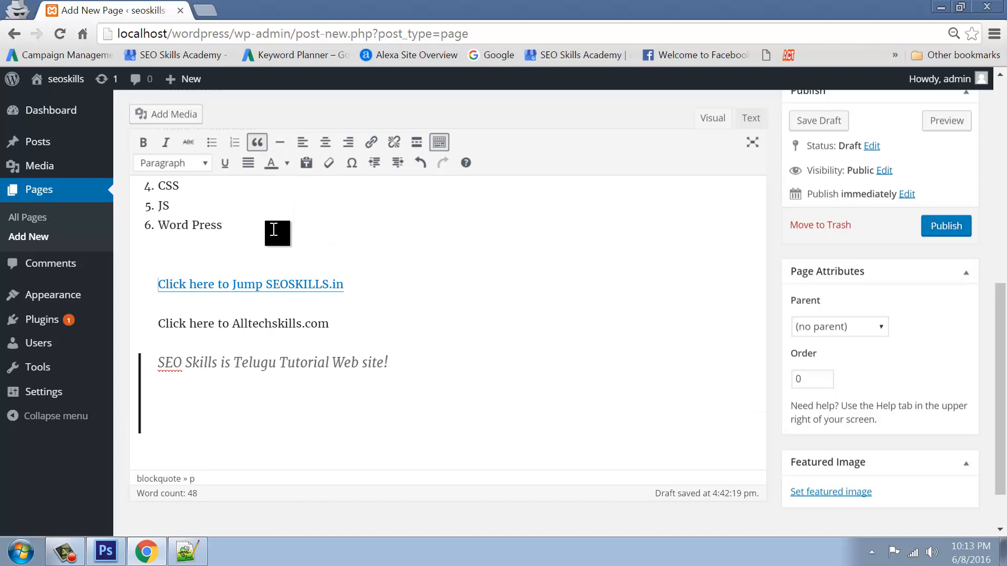
left_click(751, 118)
scroll(381, 398, "down", 2)
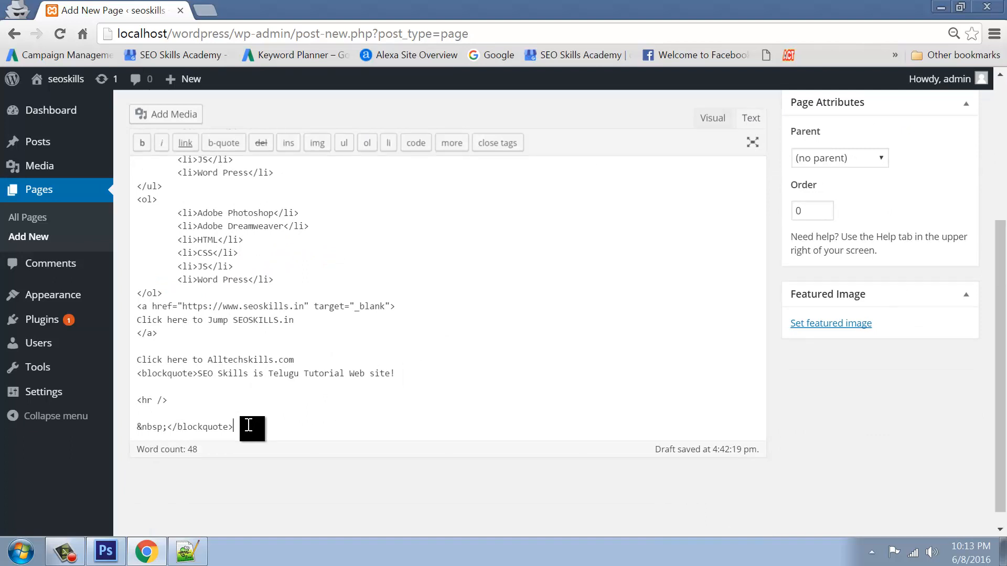
left_click_drag(169, 425, 135, 426)
key("Delete")
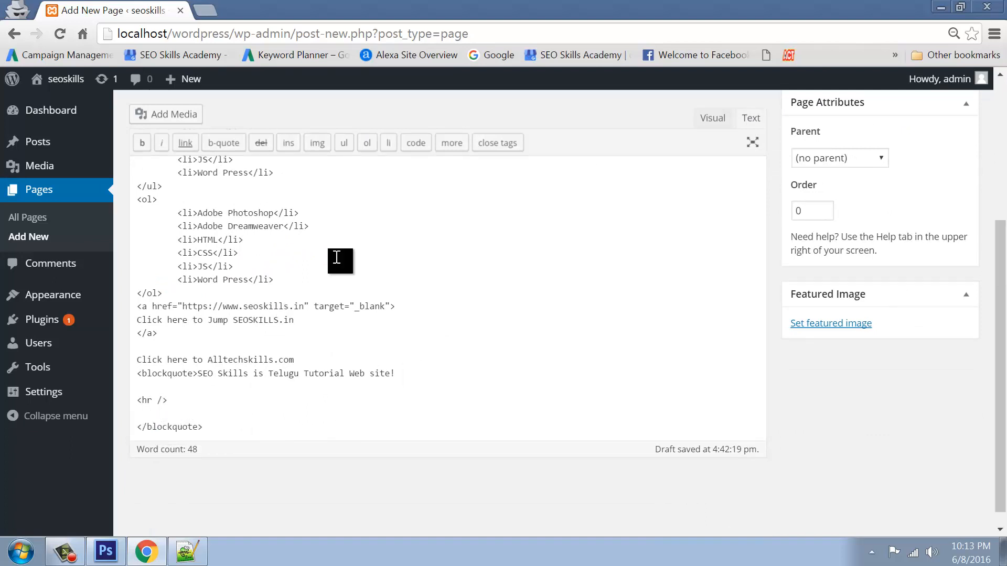
left_click(713, 118)
scroll(465, 339, "down", 5)
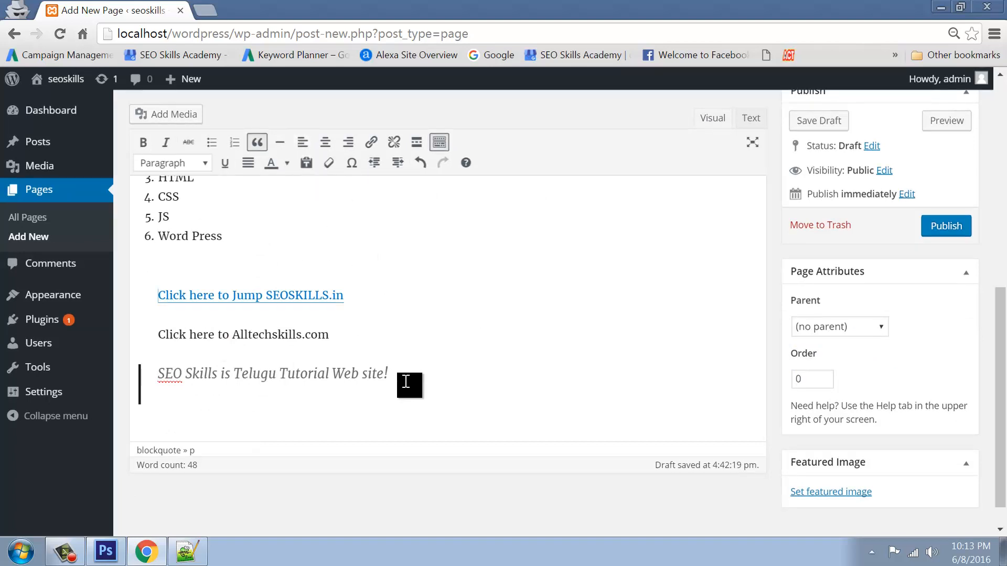
key("Return")
key("Return")
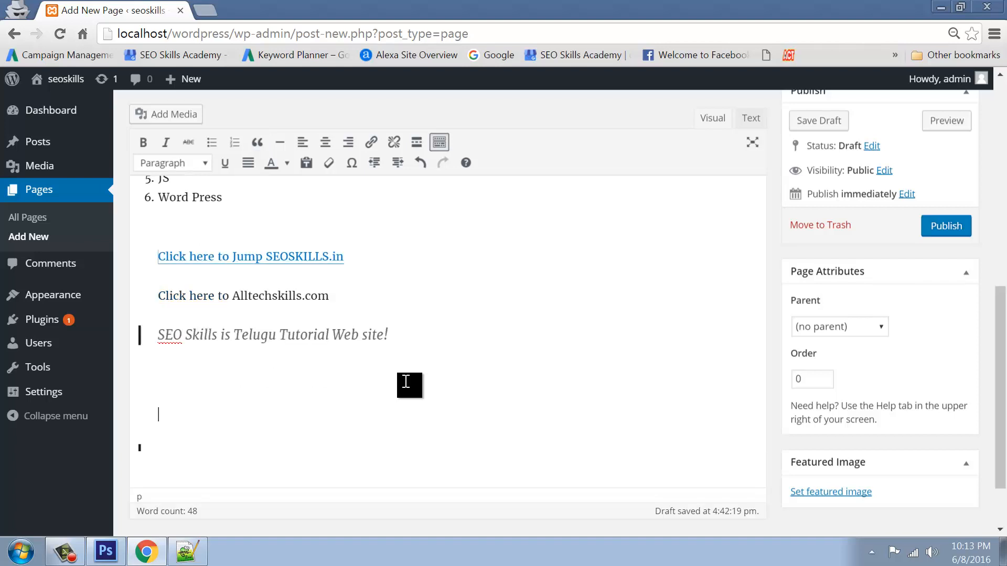
type("SEO skills Aca")
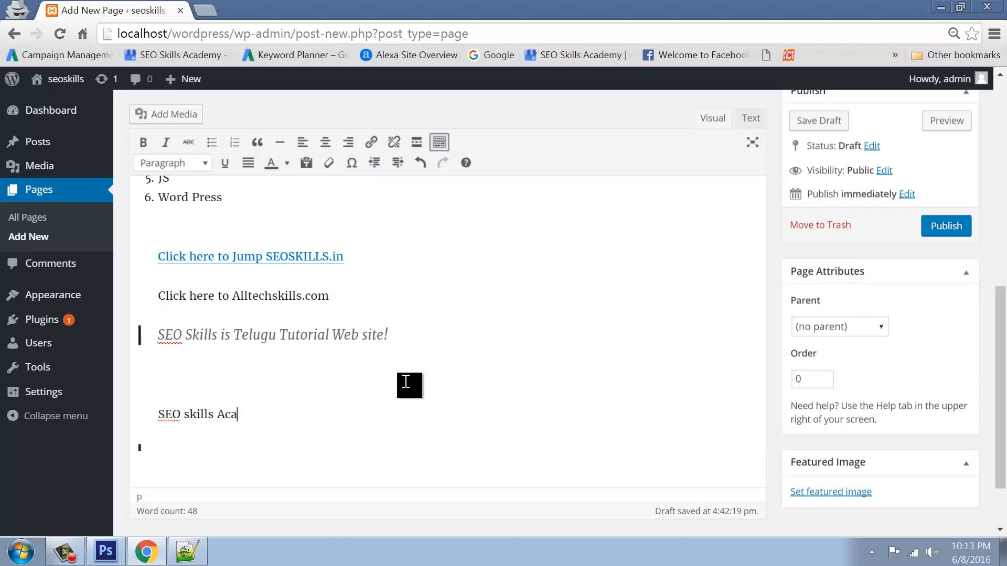
type("demy, Hyderbad")
key("Return")
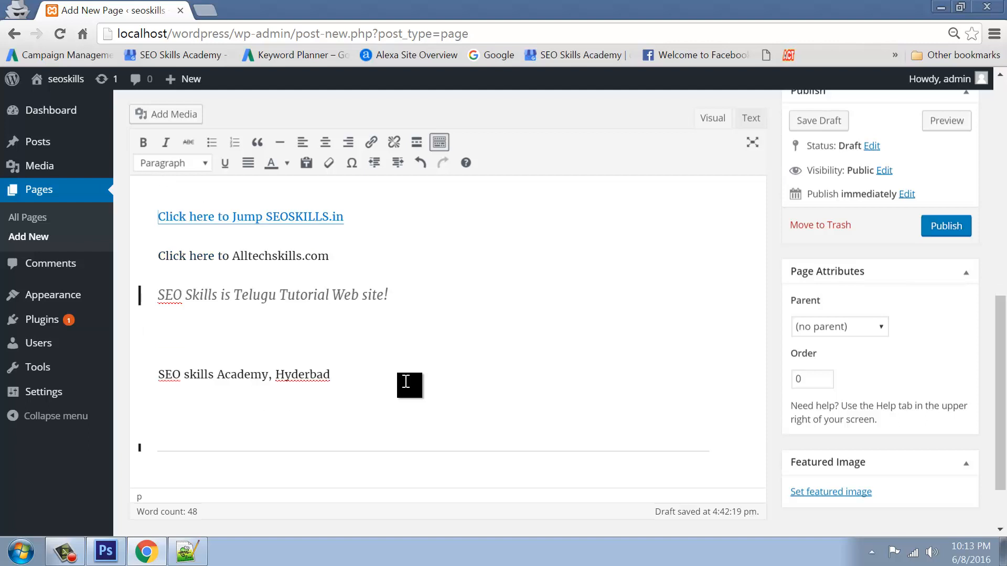
type("India")
key("Return")
type("htt")
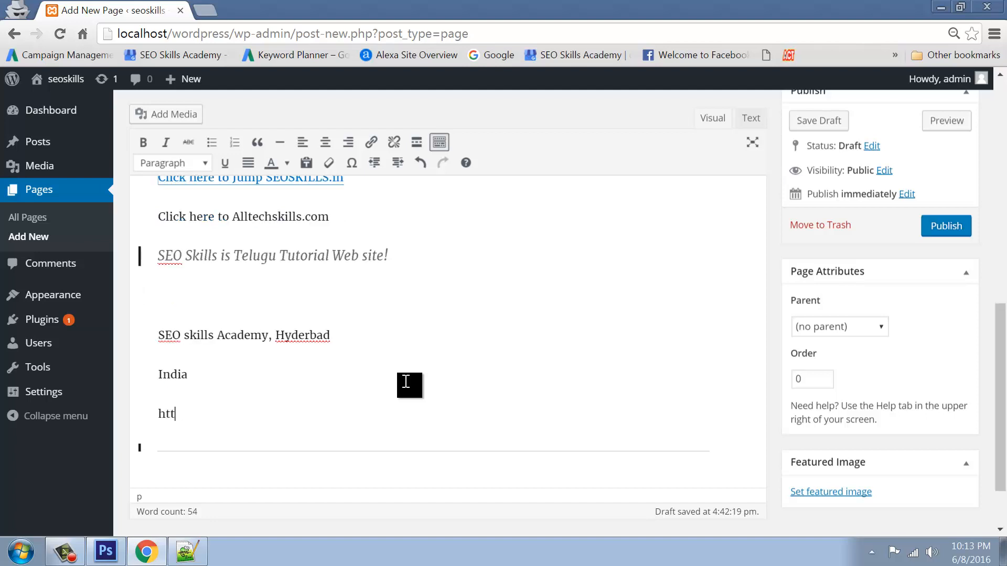
type("p:www.seoskills.in")
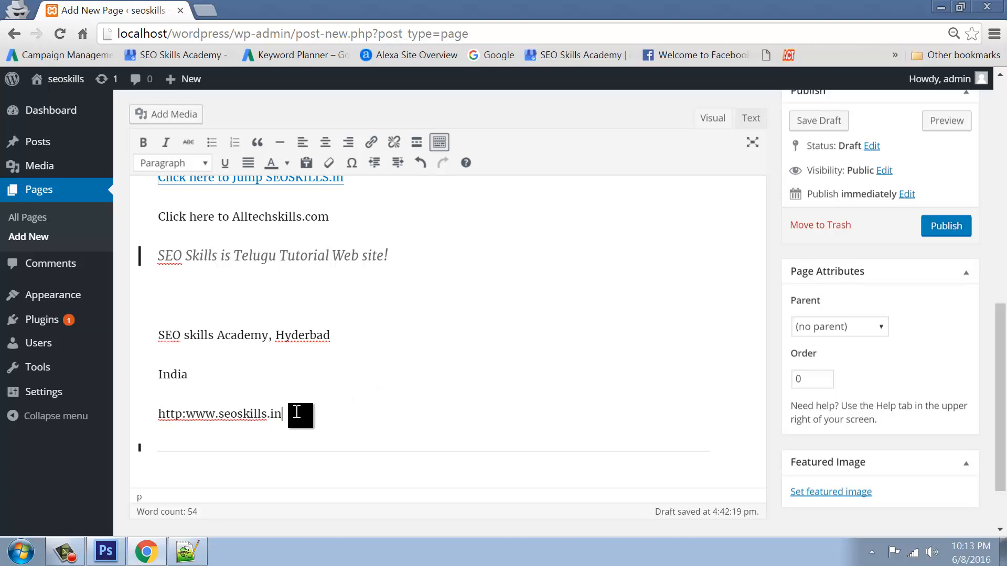
Try centre and right alignment on the three address lines, then left-align them
left_click_drag(301, 412, 146, 323)
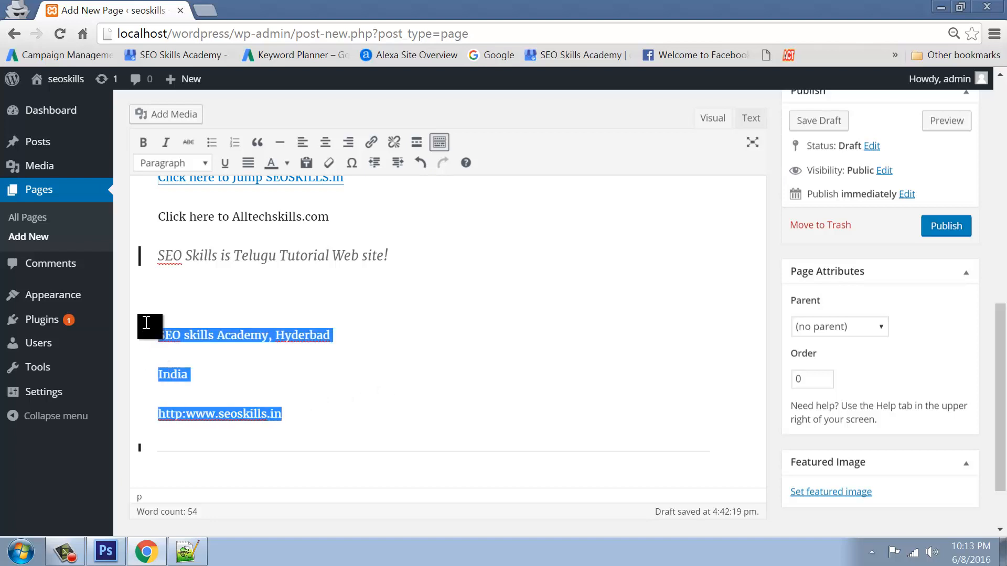
left_click(325, 142)
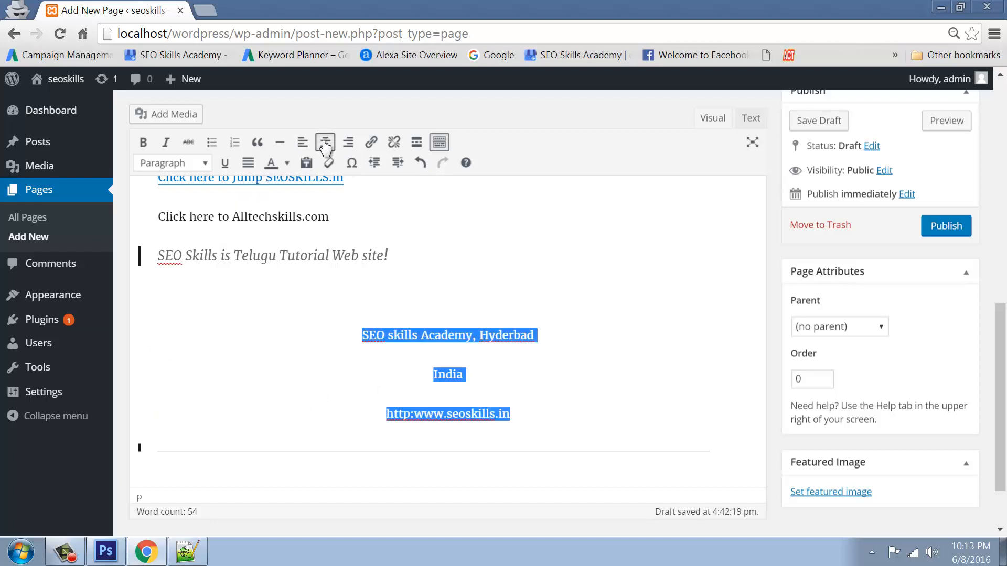
left_click(348, 143)
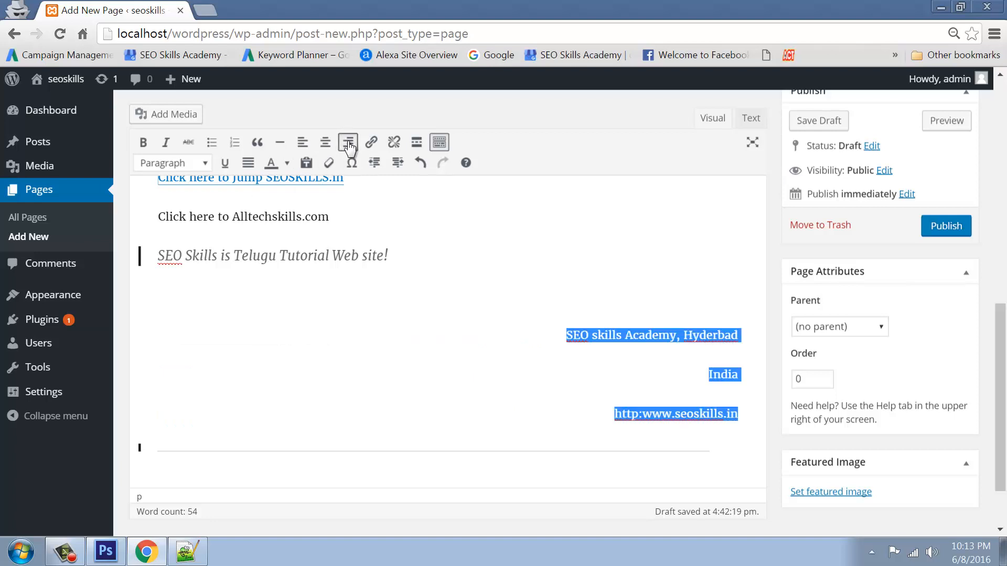
left_click(302, 143)
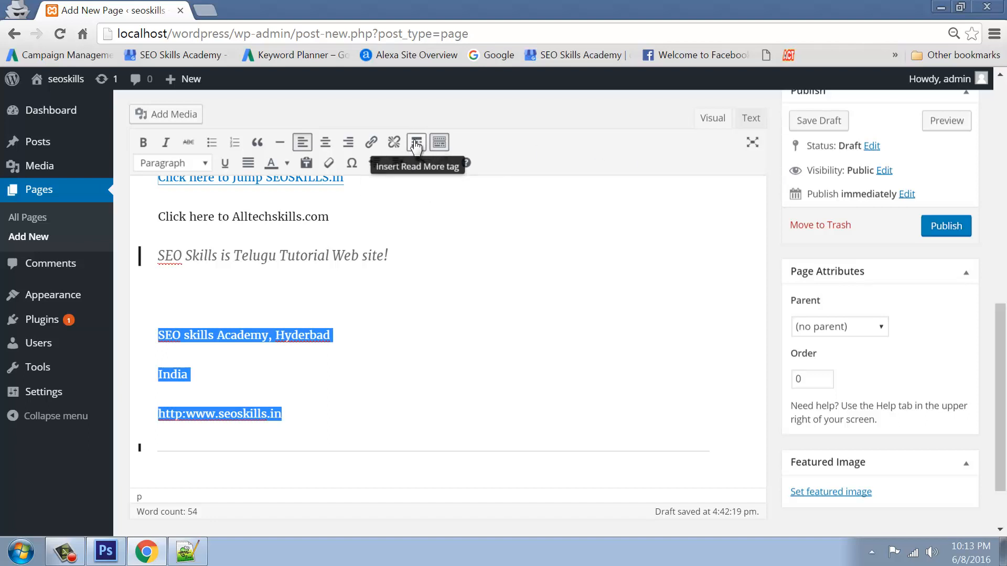
Insert a read-more break below the quote and confirm the <!--more--> tag in the Text view
left_click(168, 294)
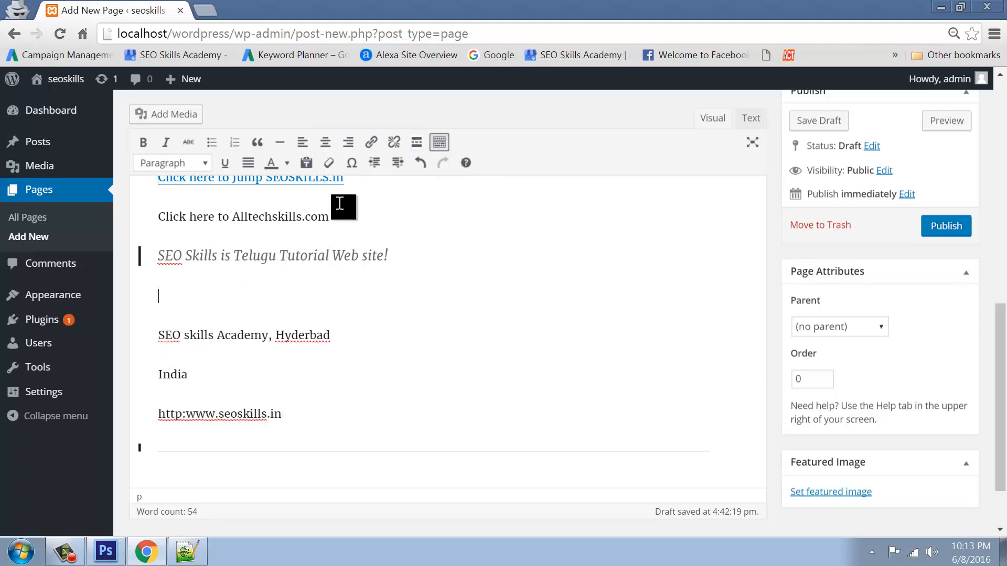
left_click(416, 143)
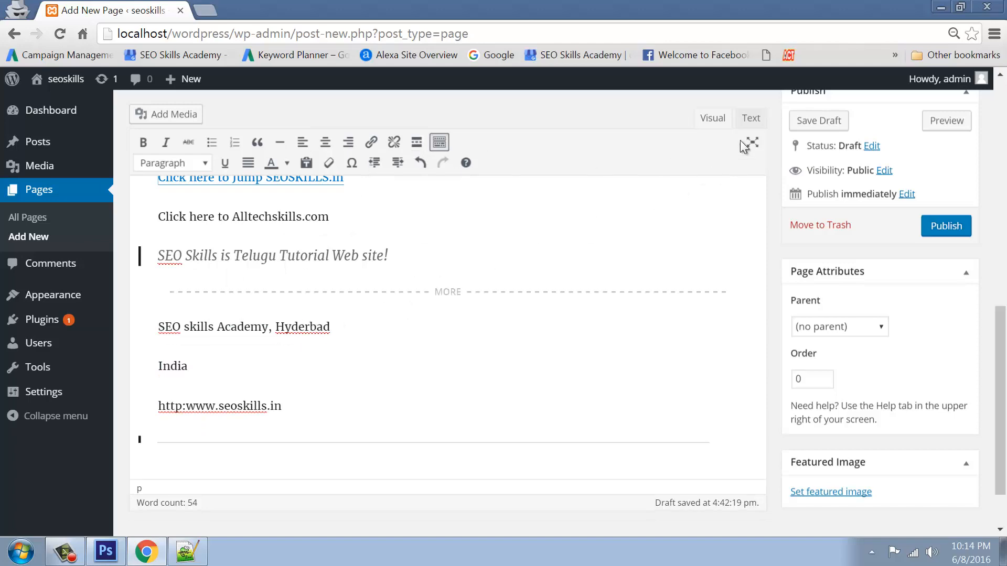
left_click(749, 120)
scroll(344, 341, "down", 5)
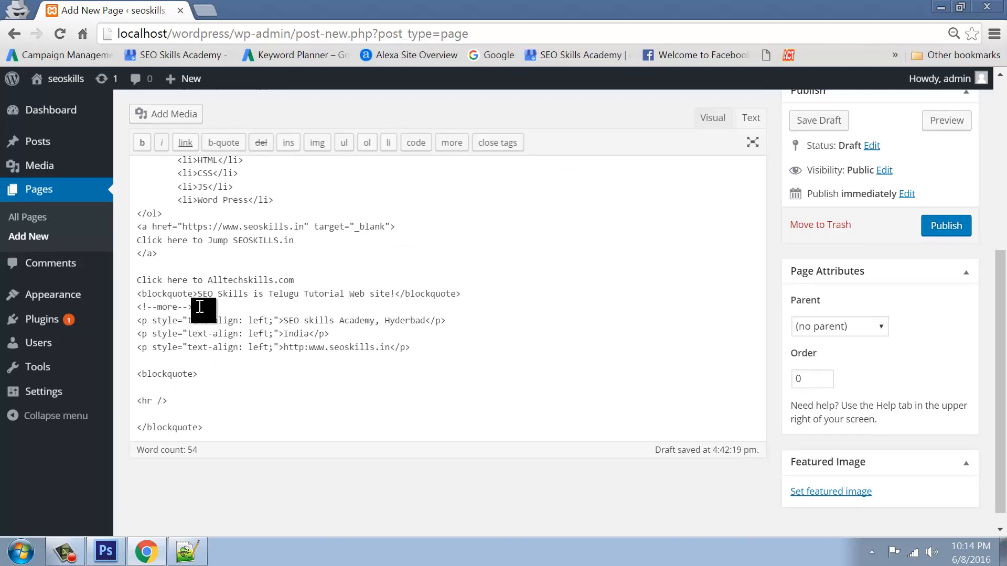
left_click_drag(157, 307, 172, 307)
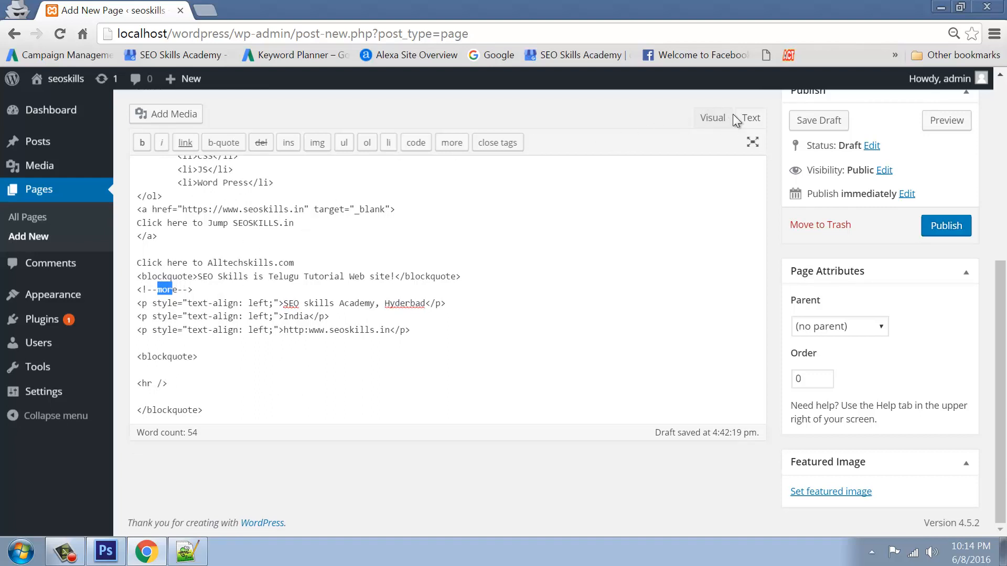
left_click(715, 119)
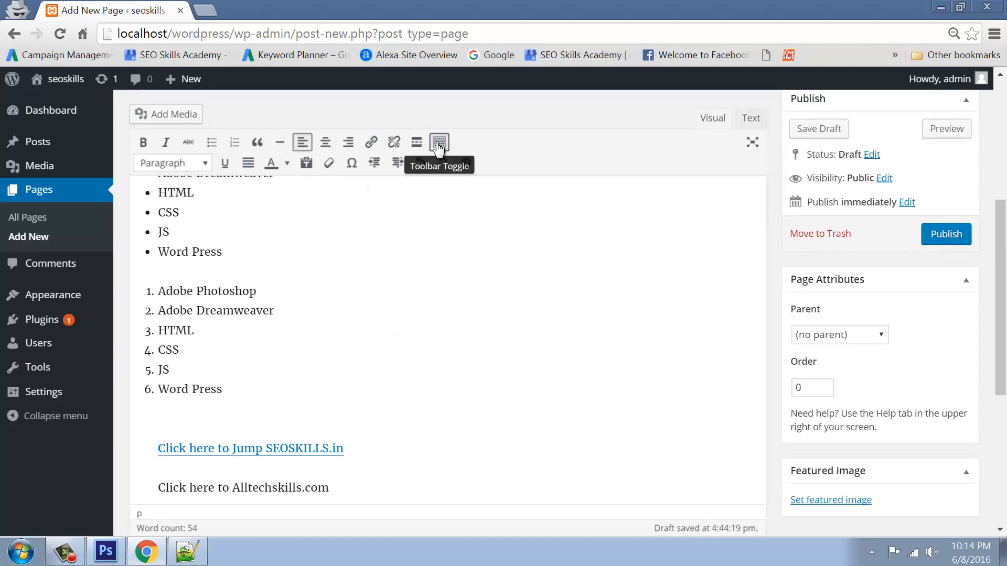
Toggle the second toolbar row off, back on, and off again, leaving only the basic tools
left_click(439, 144)
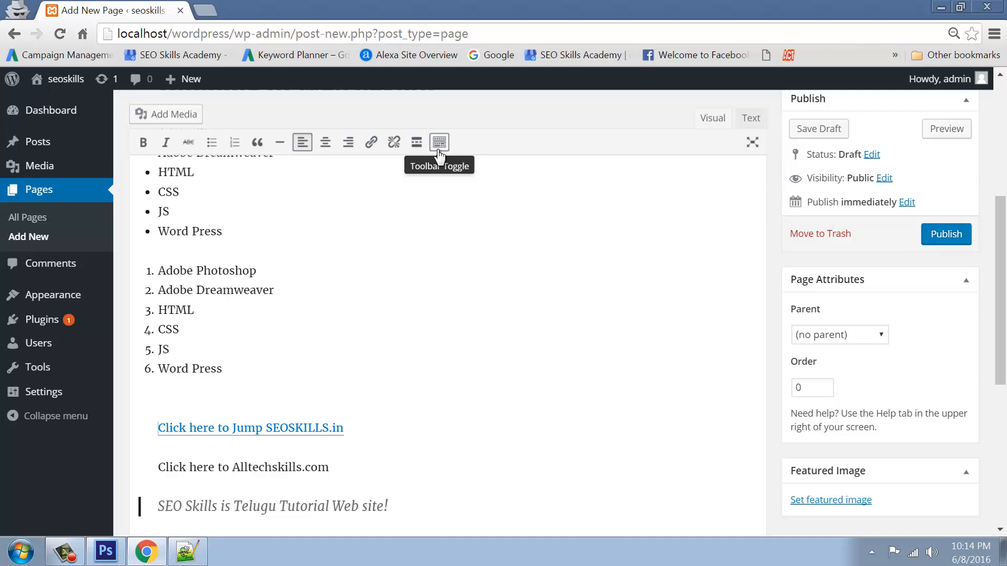
left_click(440, 142)
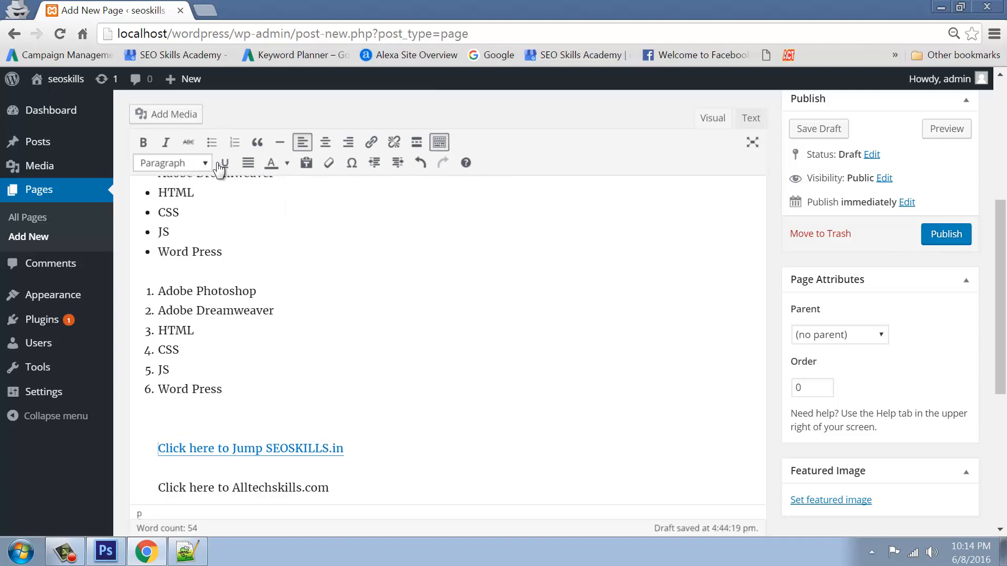
left_click(440, 142)
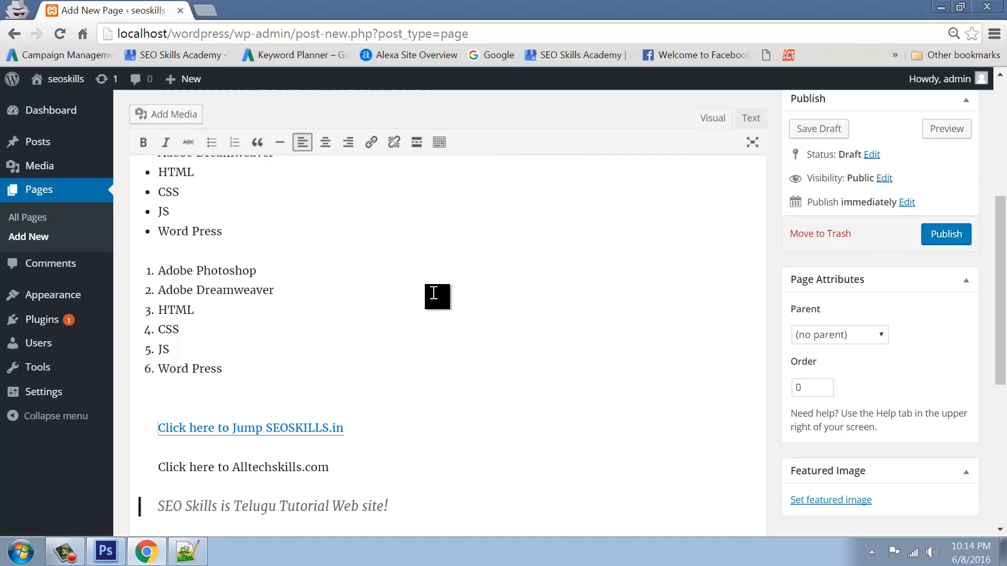
Delete the read-more break and the address lines below the quote
scroll(434, 322, "down", 6)
left_click(149, 341)
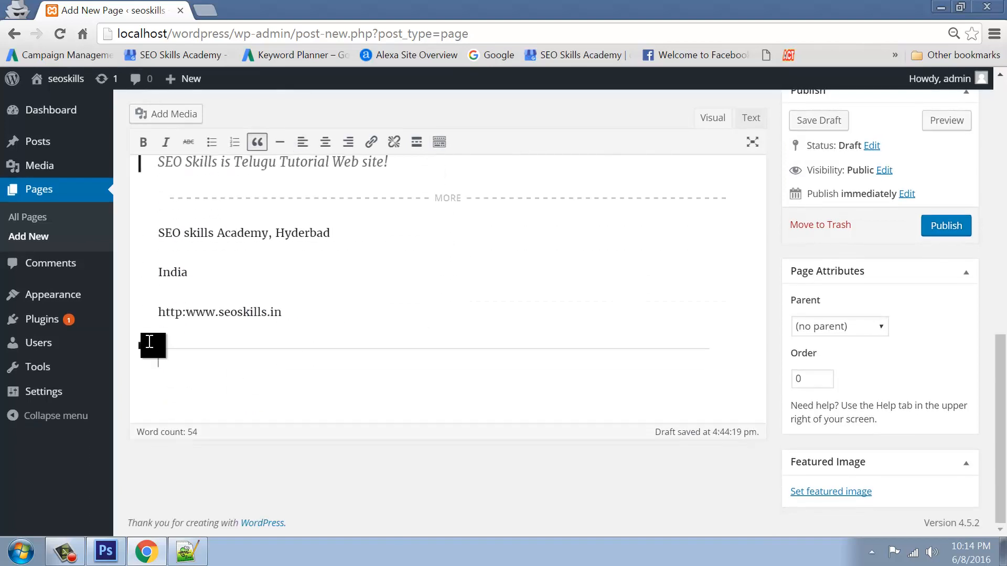
left_click_drag(150, 341, 127, 201)
key("Delete")
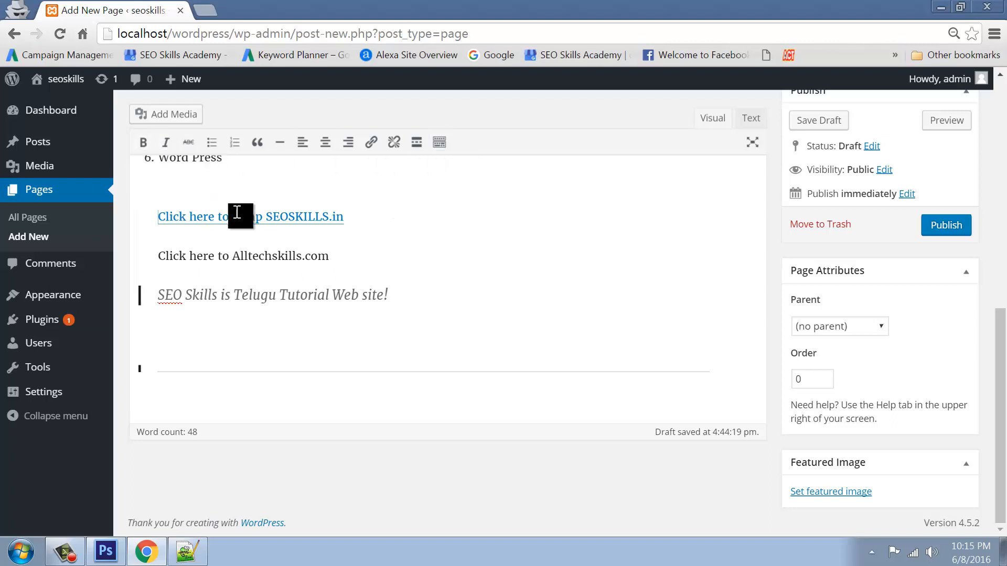
Apply strikethrough to 'Telugu Tutorial' in the quoted line
left_click_drag(234, 297, 329, 296)
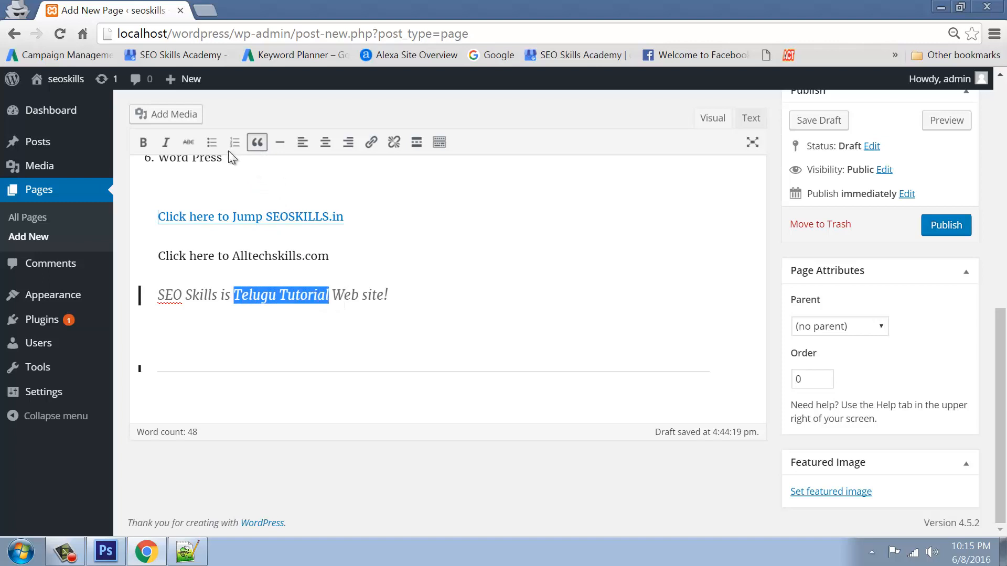
left_click(188, 142)
left_click(292, 336)
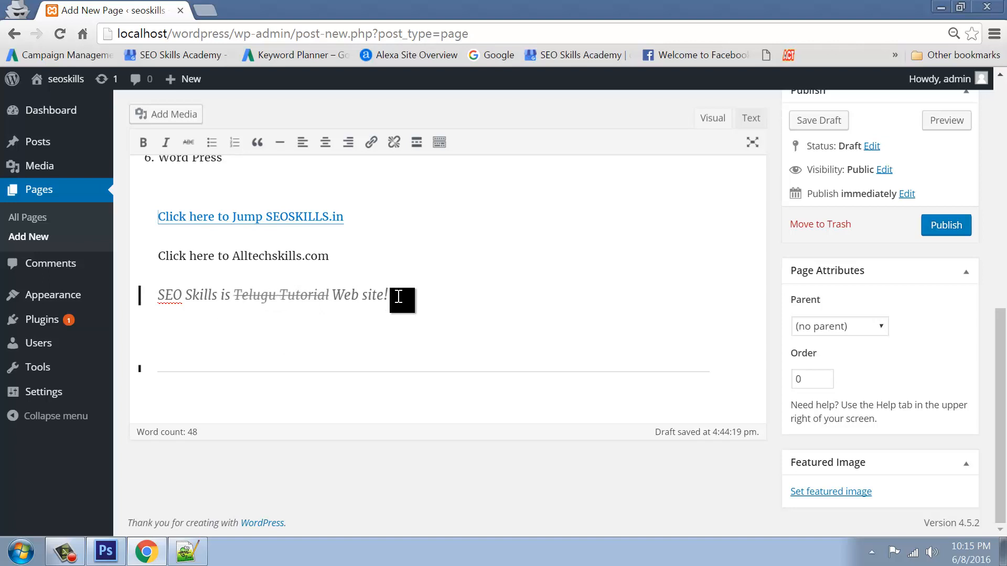
left_click_drag(231, 296, 337, 310)
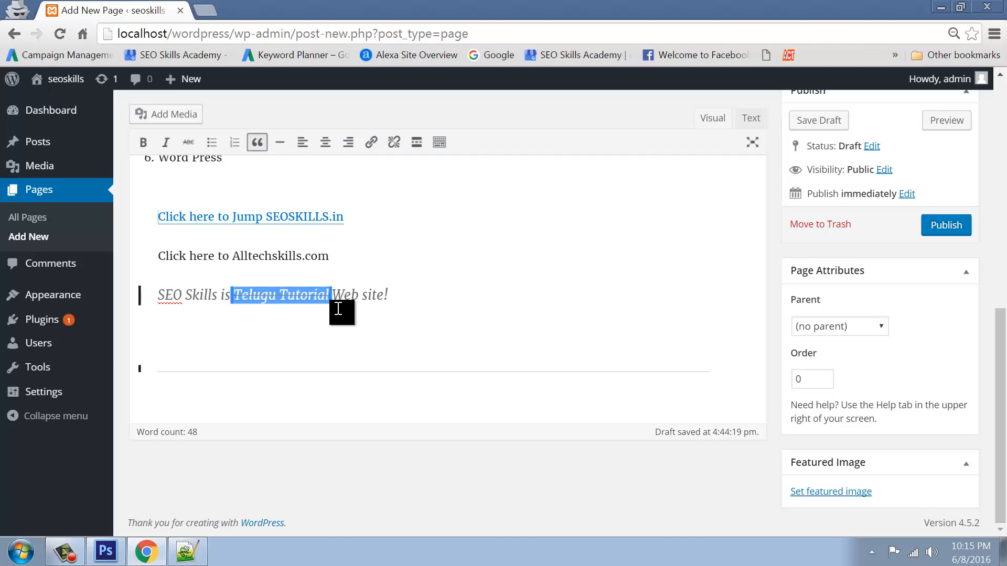
left_click(338, 309)
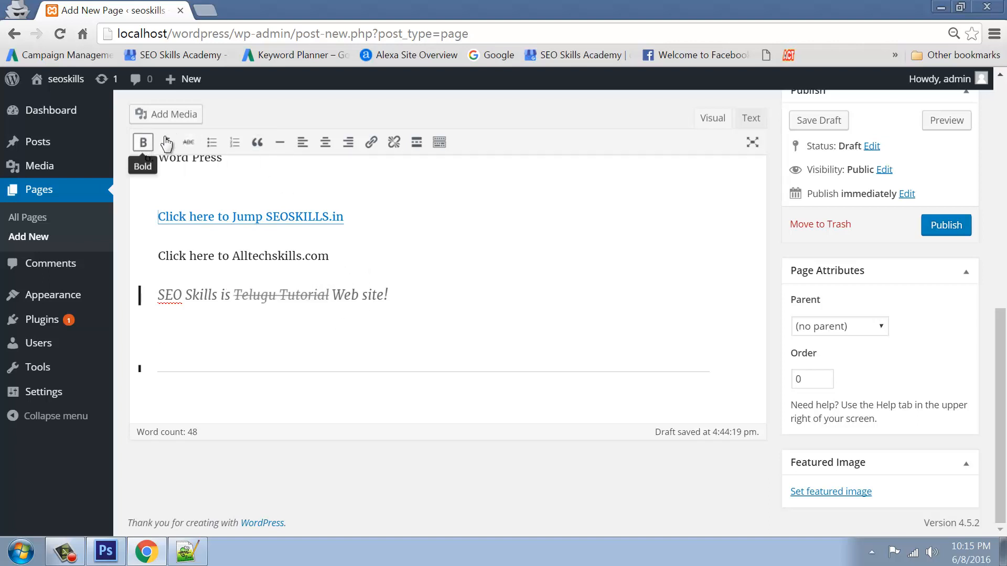
Show the second toolbar row and view the block format list without changing it
left_click(438, 142)
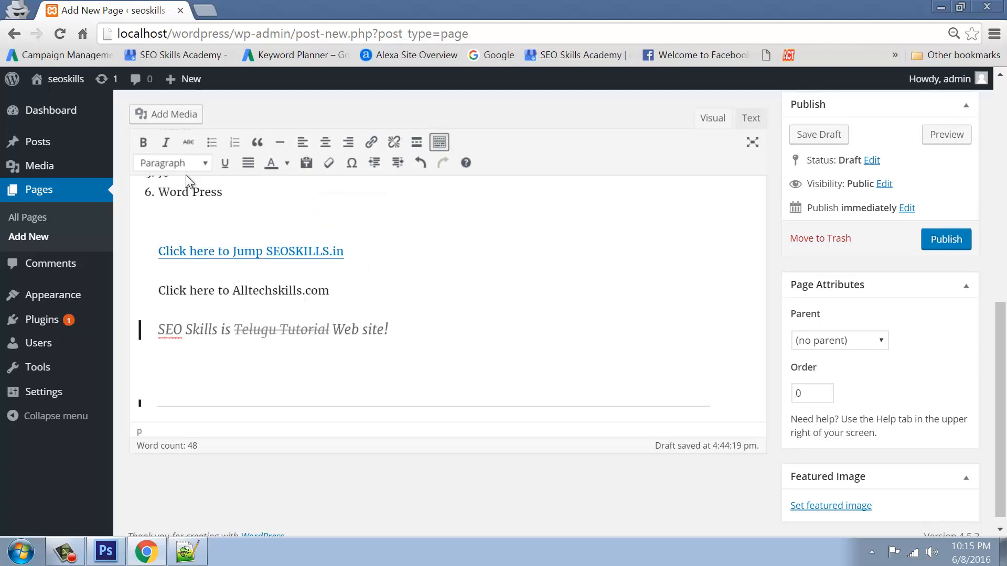
left_click(205, 163)
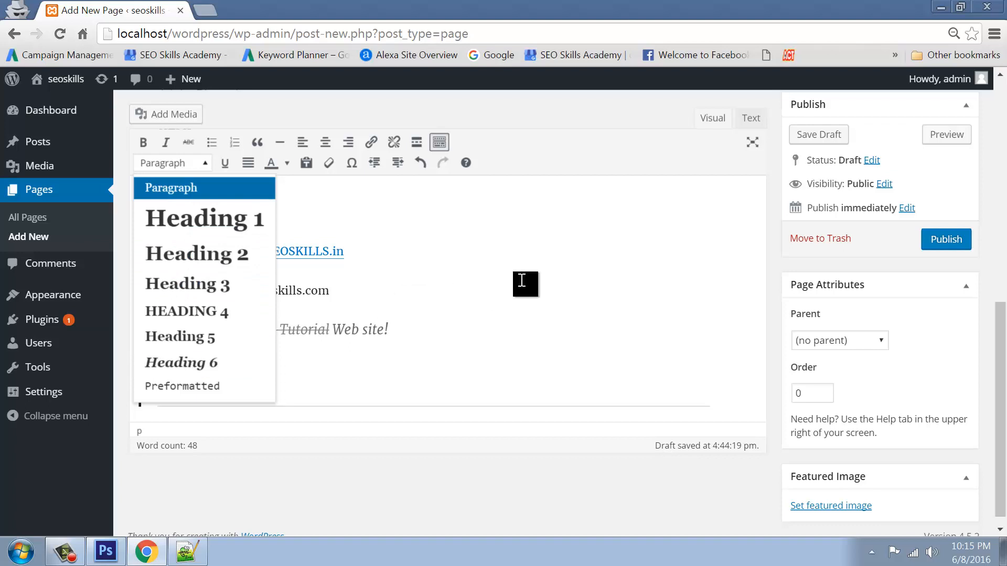
left_click(528, 285)
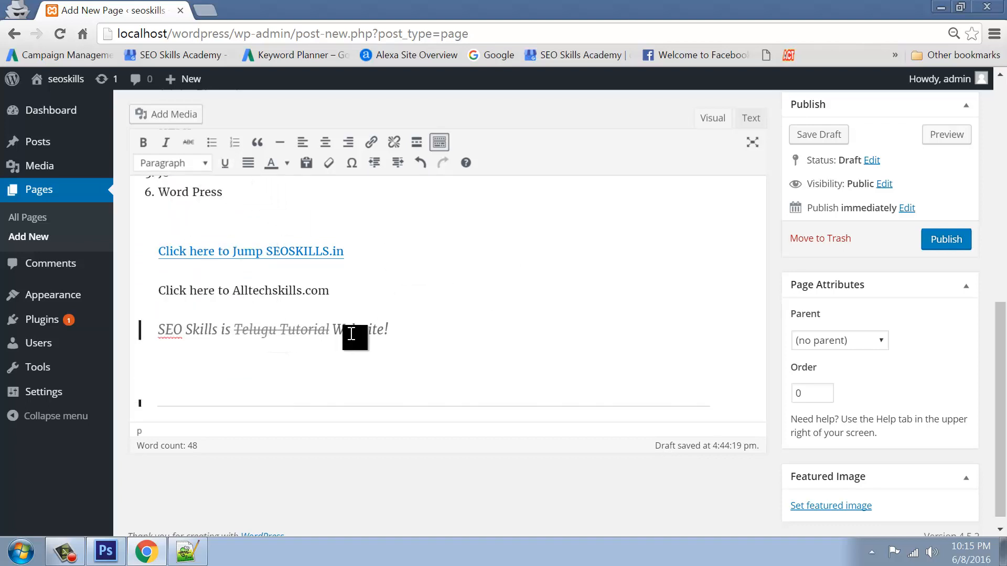
Underline 'Web site!' in the quote and start a new line beneath it
left_click_drag(333, 330, 393, 330)
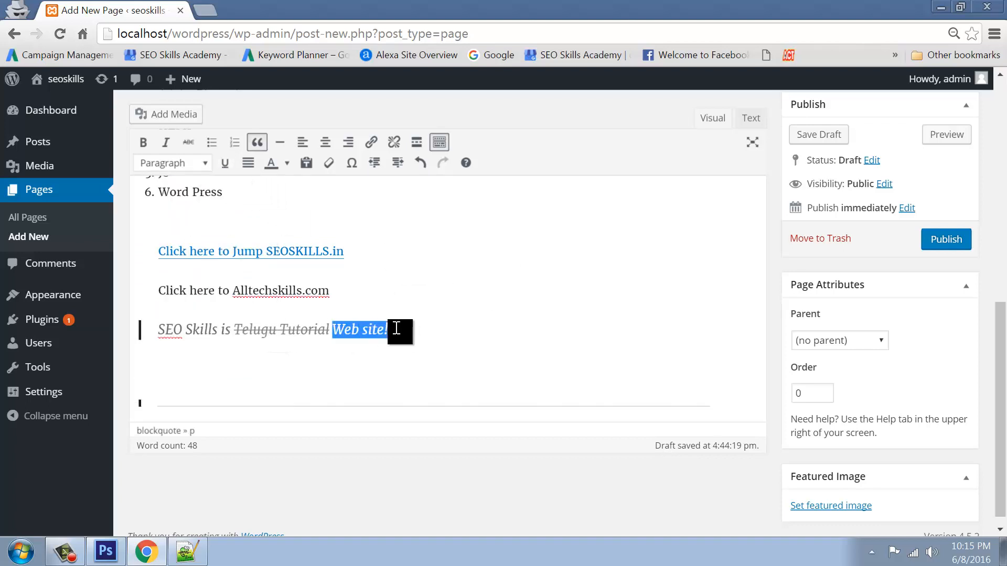
left_click(225, 163)
left_click(395, 339)
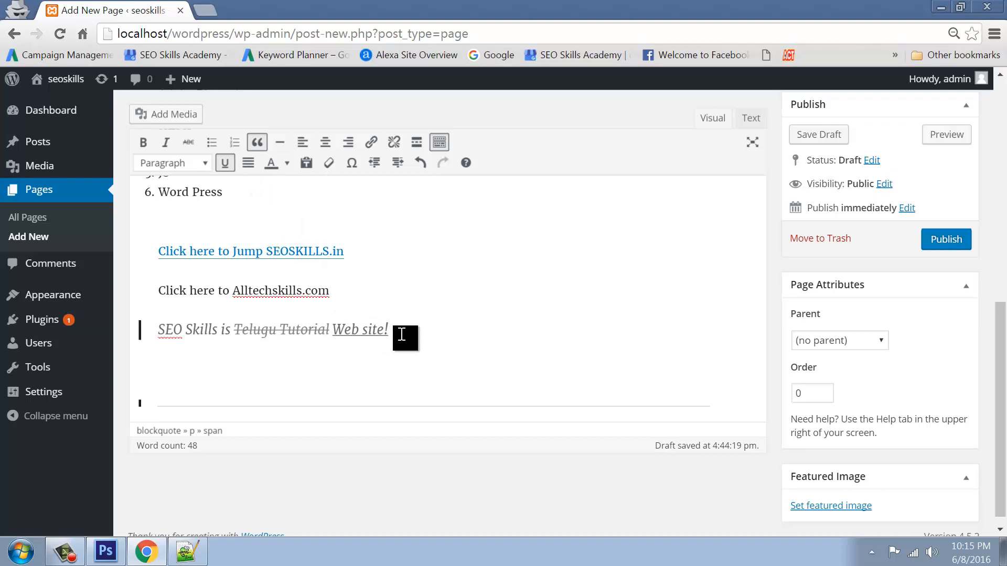
key("Return")
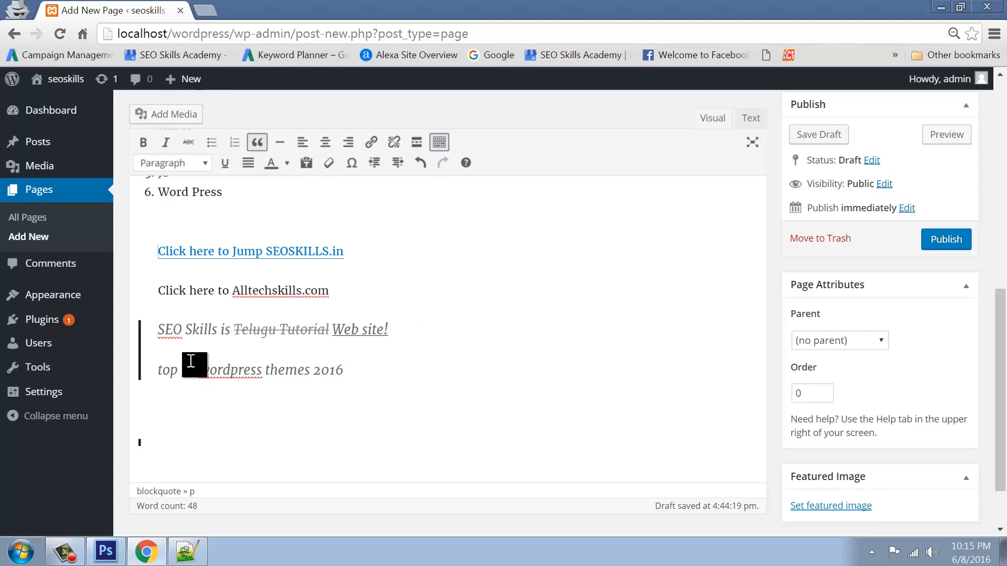
Colour the line 'top 10 wordpress themes 2016' orange and check its #ff6600 span in the HTML
left_click_drag(158, 371, 427, 373)
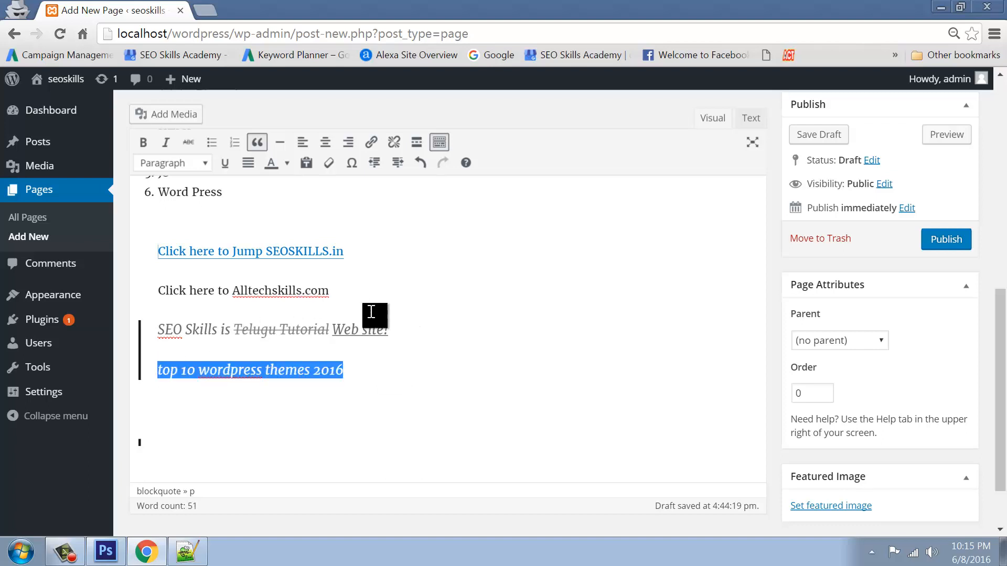
left_click(288, 164)
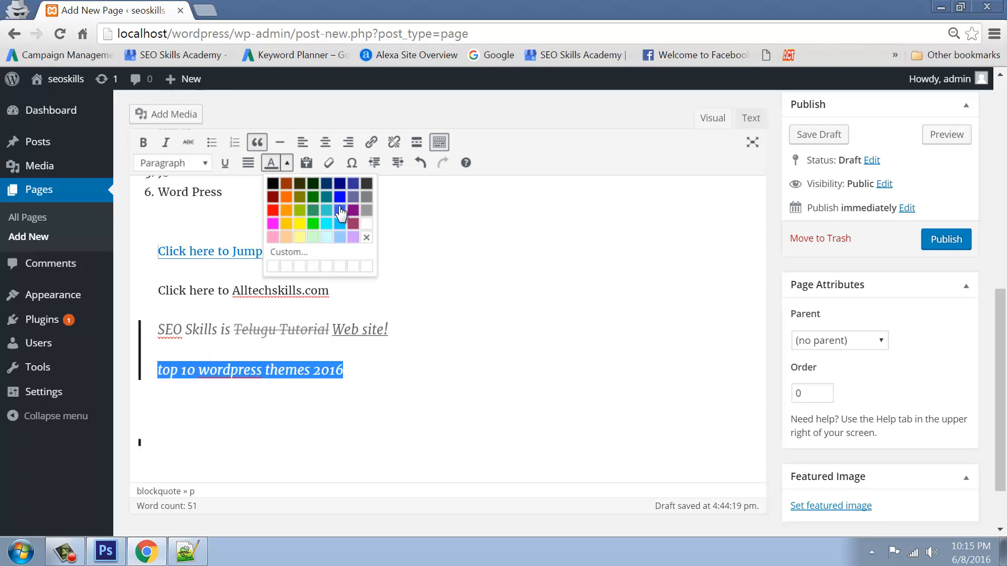
left_click(287, 197)
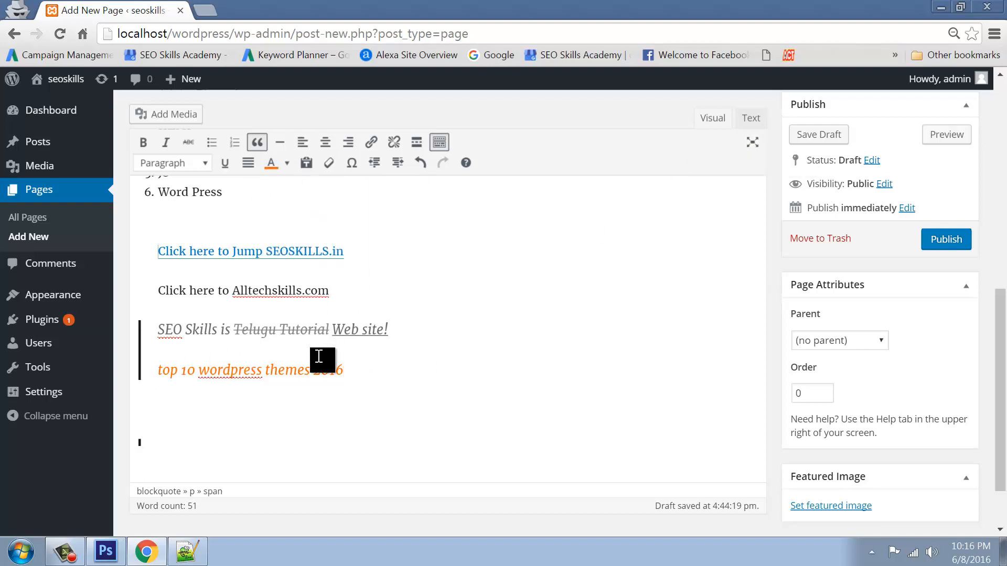
left_click(750, 121)
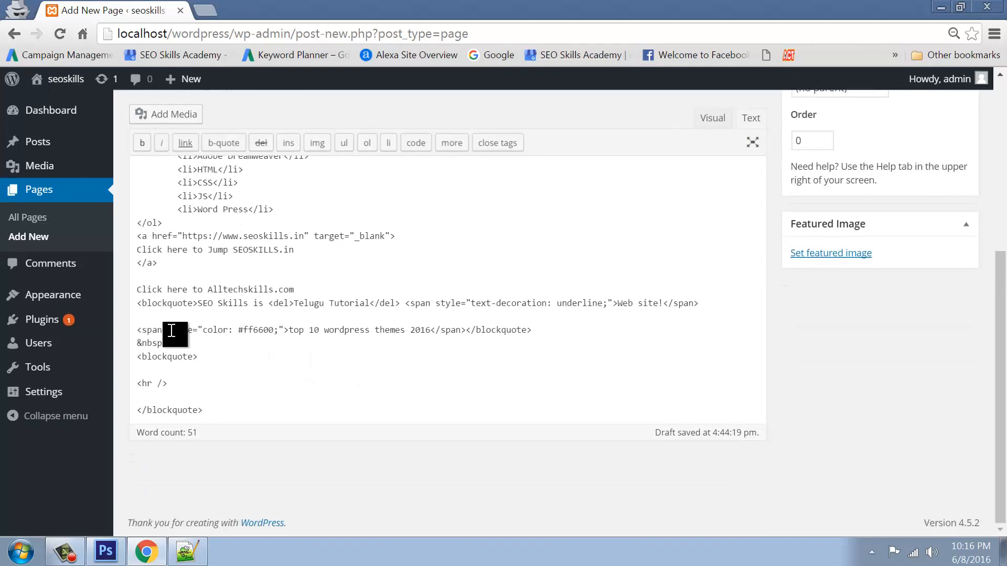
left_click_drag(169, 332, 135, 330)
left_click(216, 344)
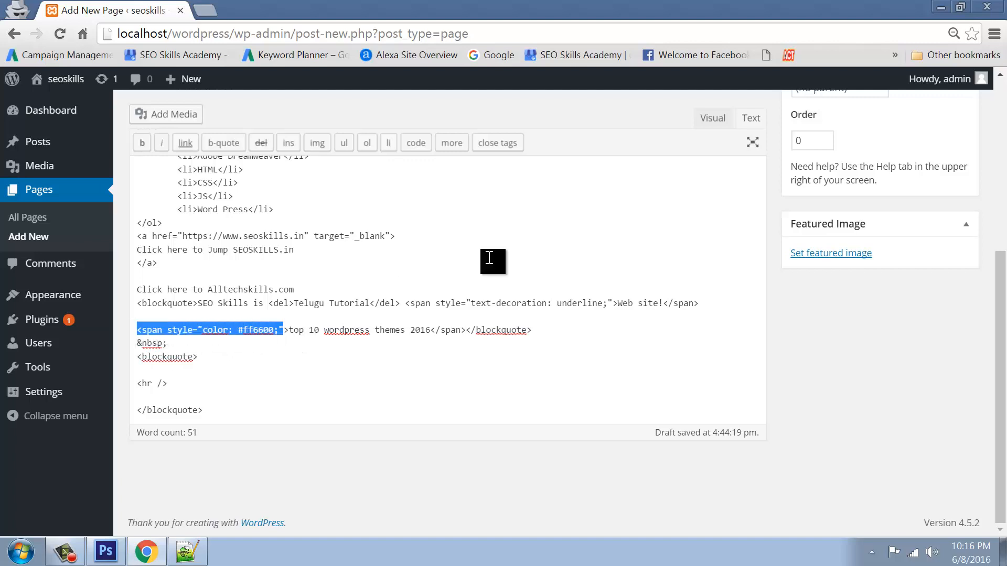
left_click(712, 121)
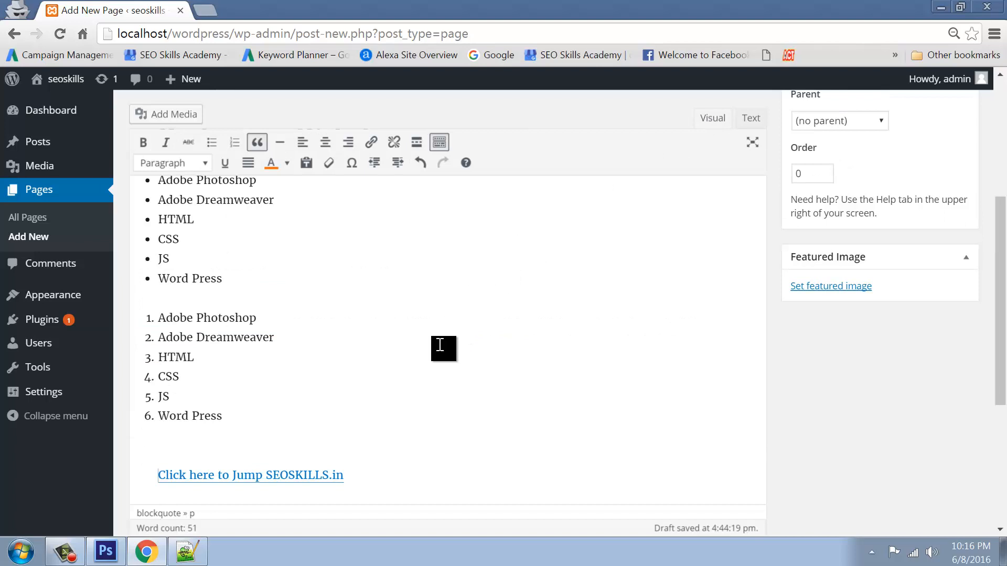
Select all the editor content and delete it
scroll(440, 345, "down", 5)
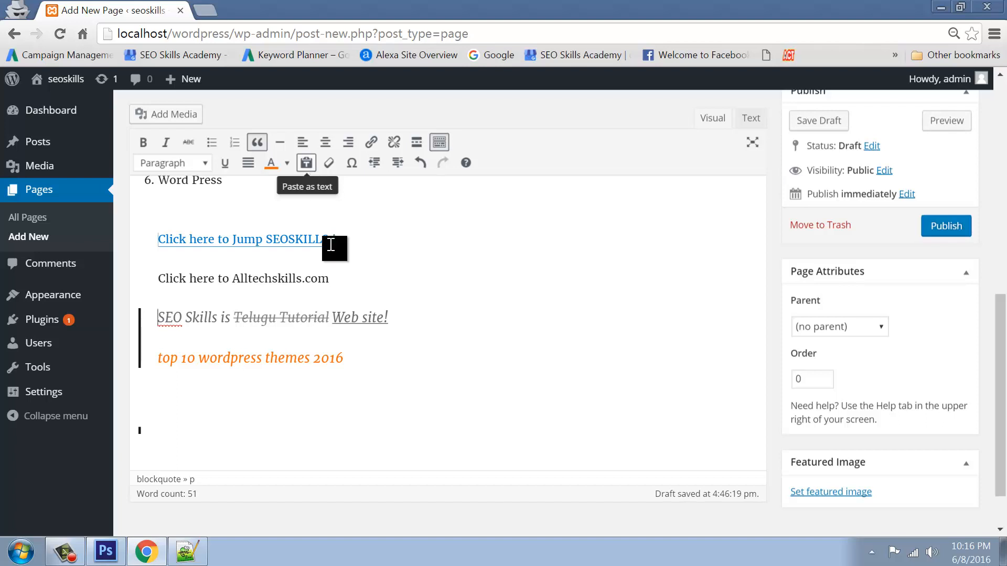
left_click(383, 368)
key("ctrl+a")
key("BackSpace")
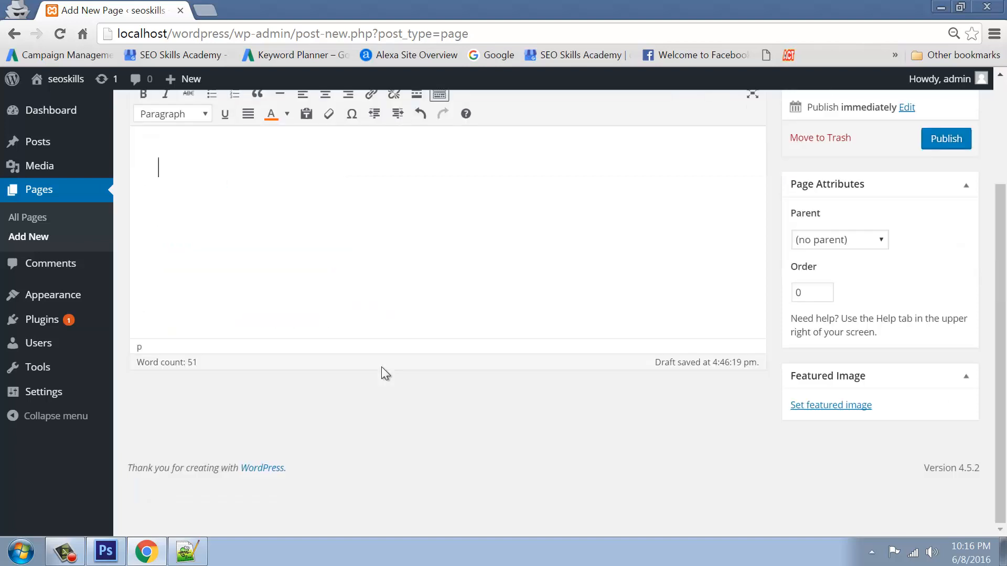
Load alltechskills.com in a new incognito tab
left_click(202, 9)
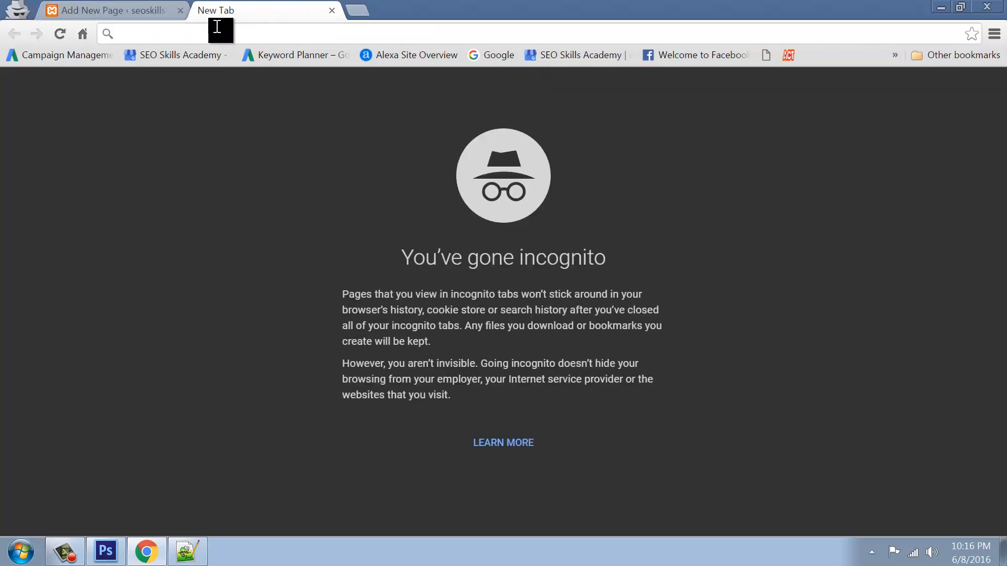
type("all")
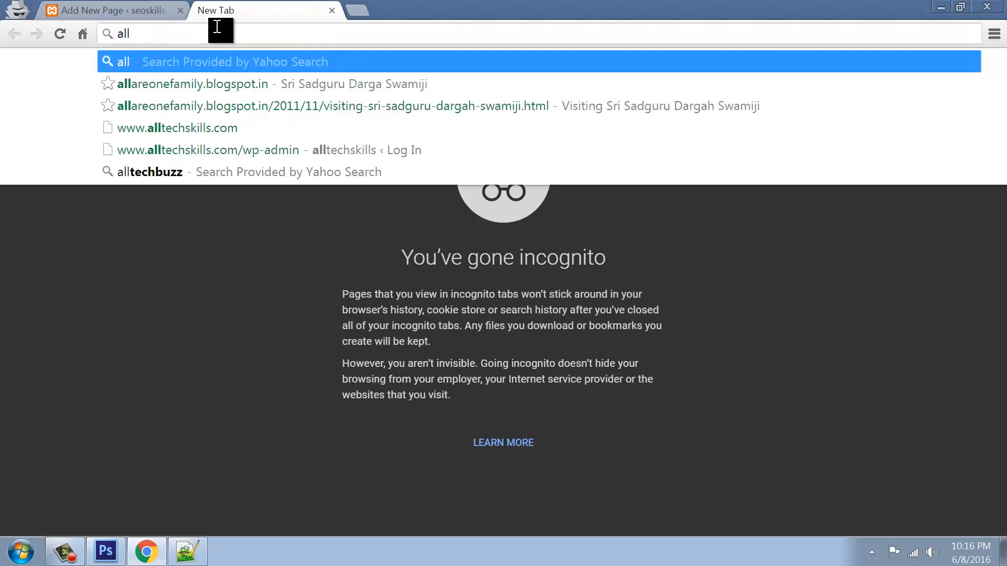
type("techskil")
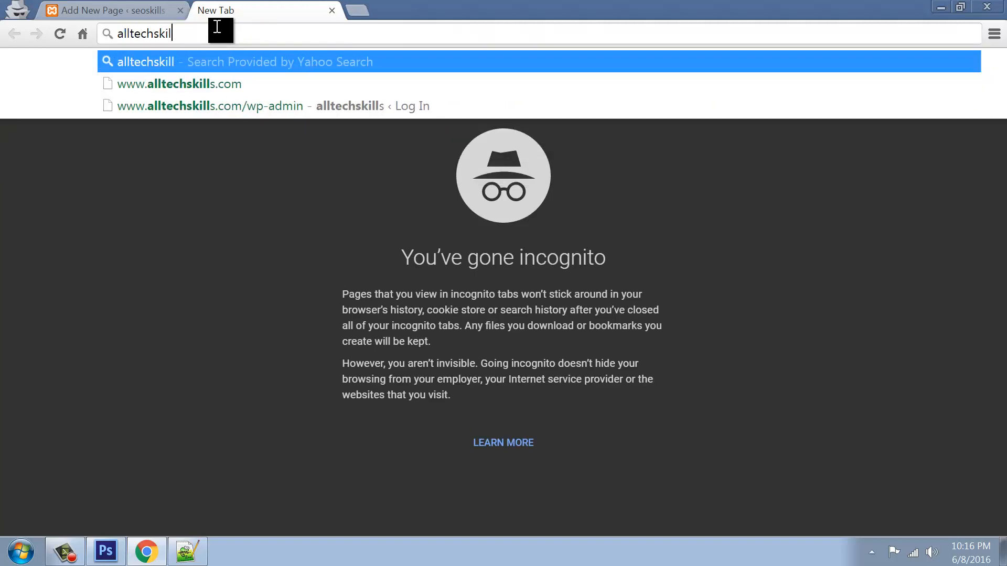
type("ls.com")
key("Return")
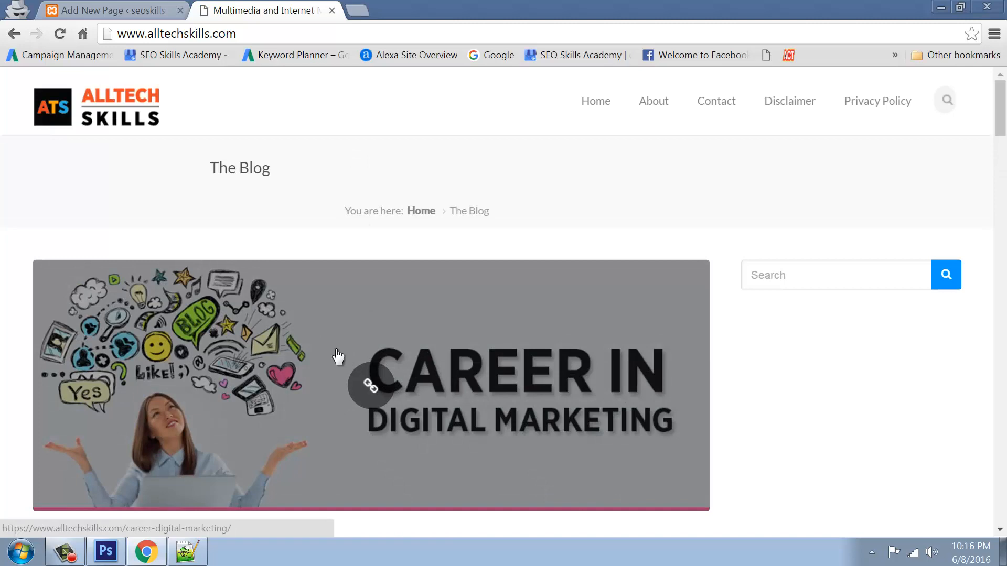
Open the Career in digital marketing article, select its heading and opening paragraphs, and return to WordPress
left_click(338, 353)
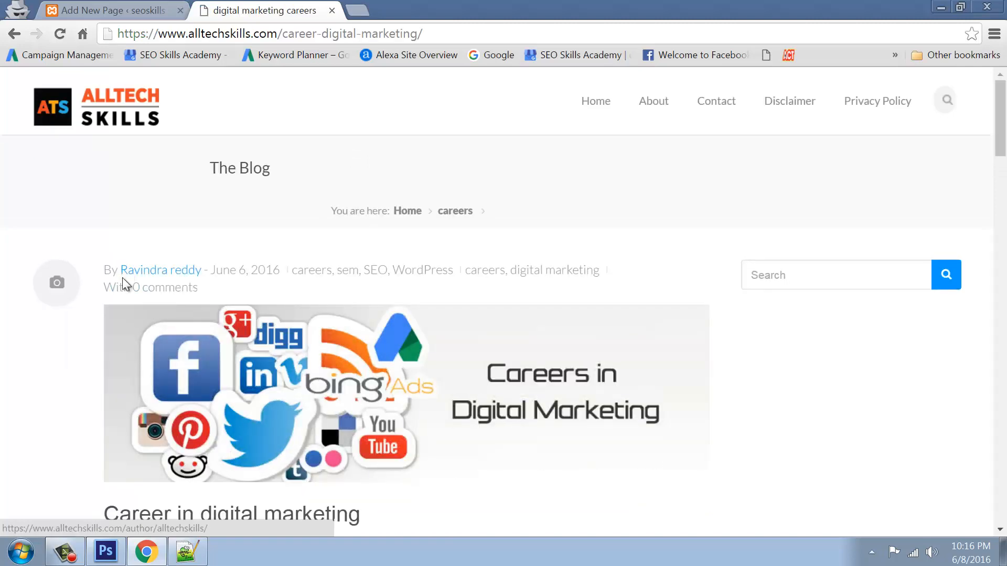
scroll(160, 231, "down", 9)
scroll(162, 228, "up", 3)
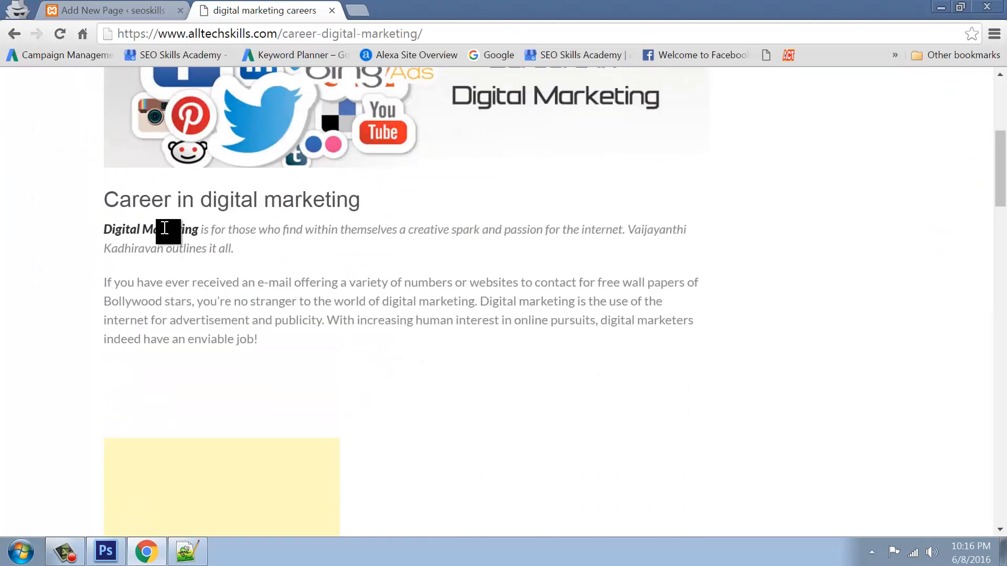
left_click_drag(109, 201, 266, 342)
key("ctrl+c")
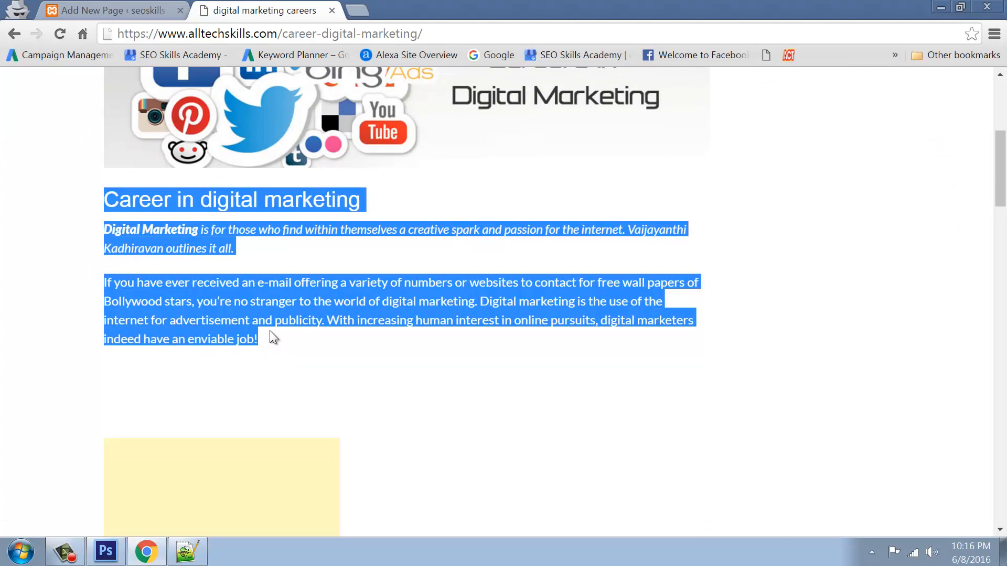
left_click(115, 11)
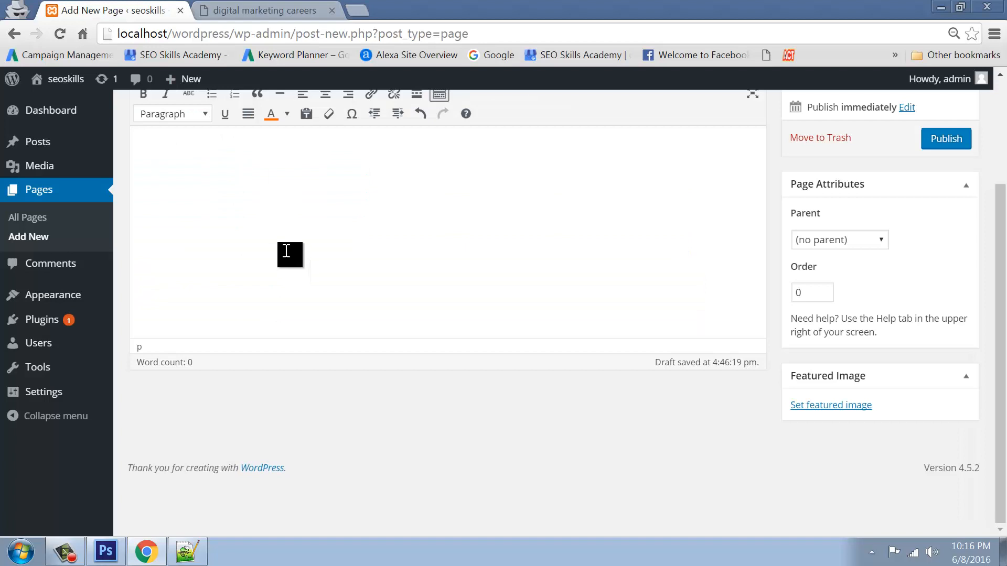
Paste the article, then cut and re-paste it with Paste as text turned on
key("ctrl+v")
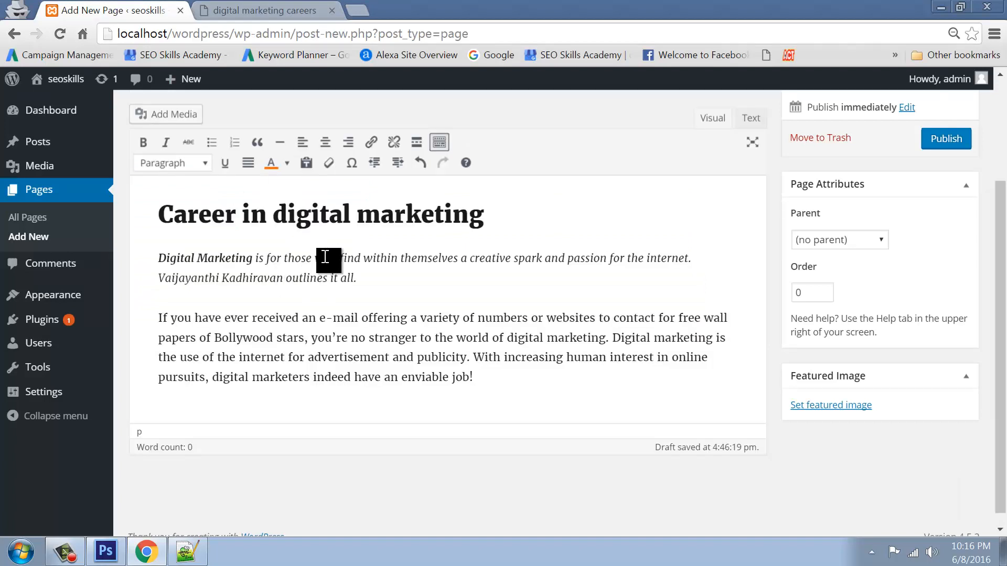
left_click_drag(485, 377, 150, 215)
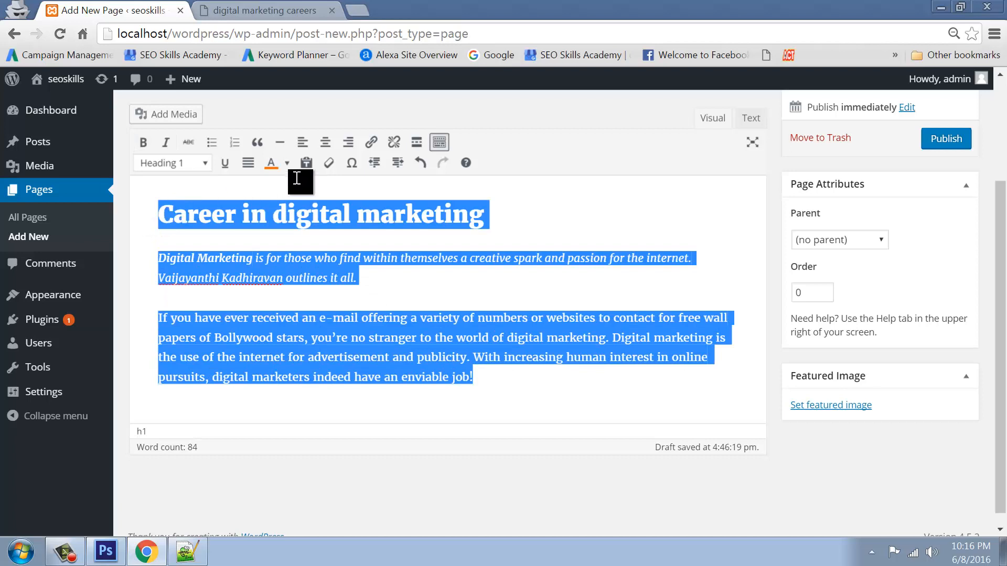
left_click(307, 164)
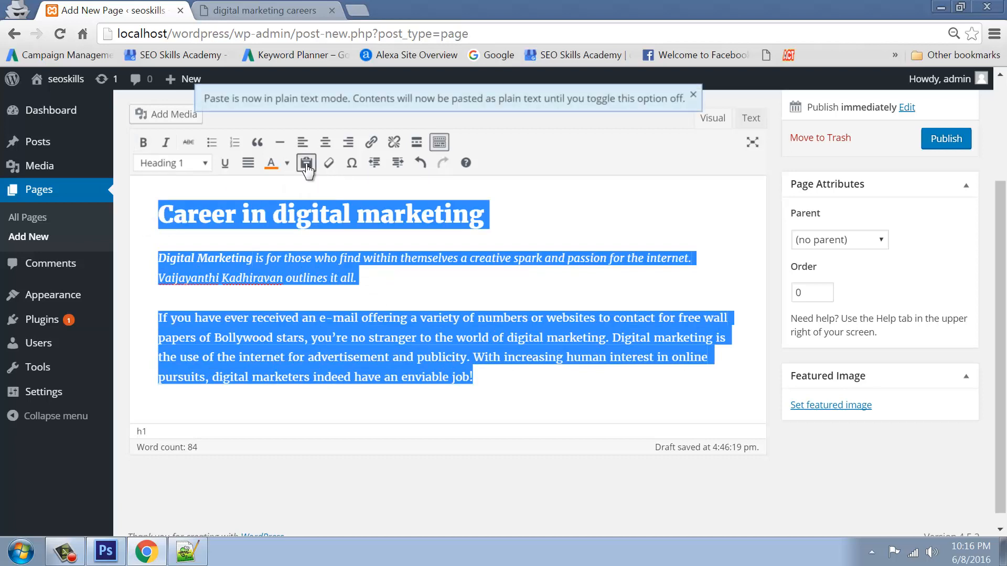
key("ctrl+x")
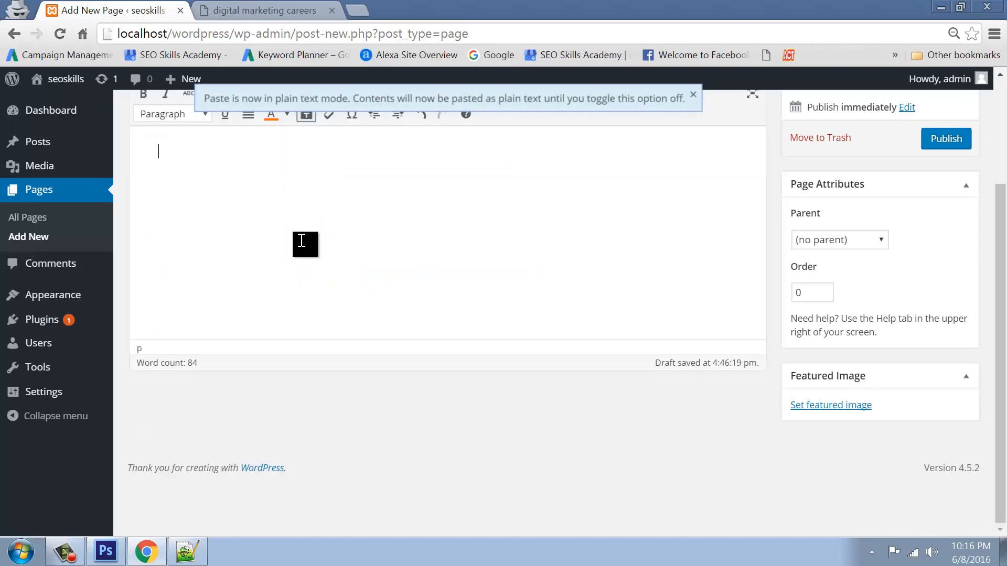
key("ctrl+v")
Select all the plain-text article content and cut it out
scroll(337, 281, "up", 3)
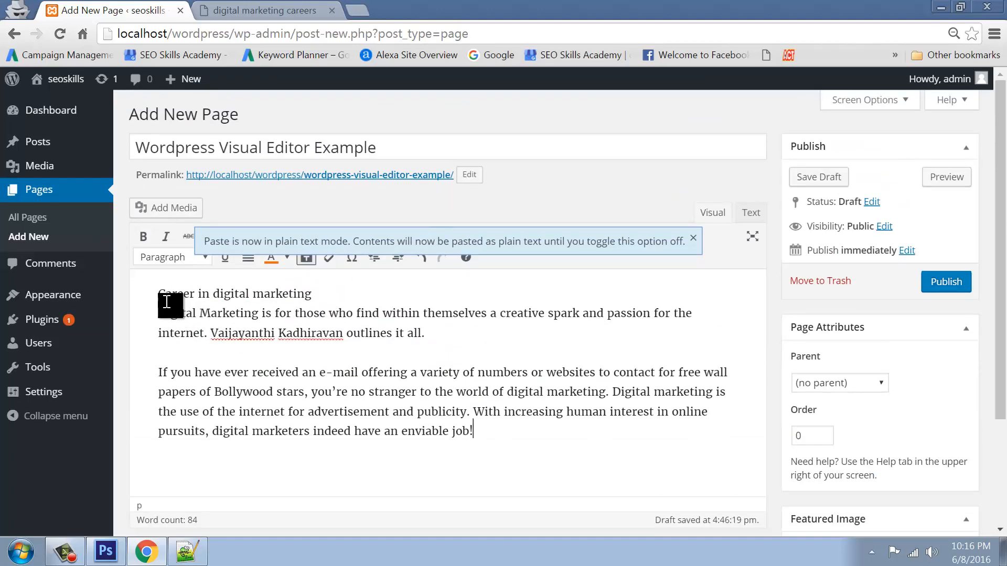
left_click_drag(159, 295, 493, 430)
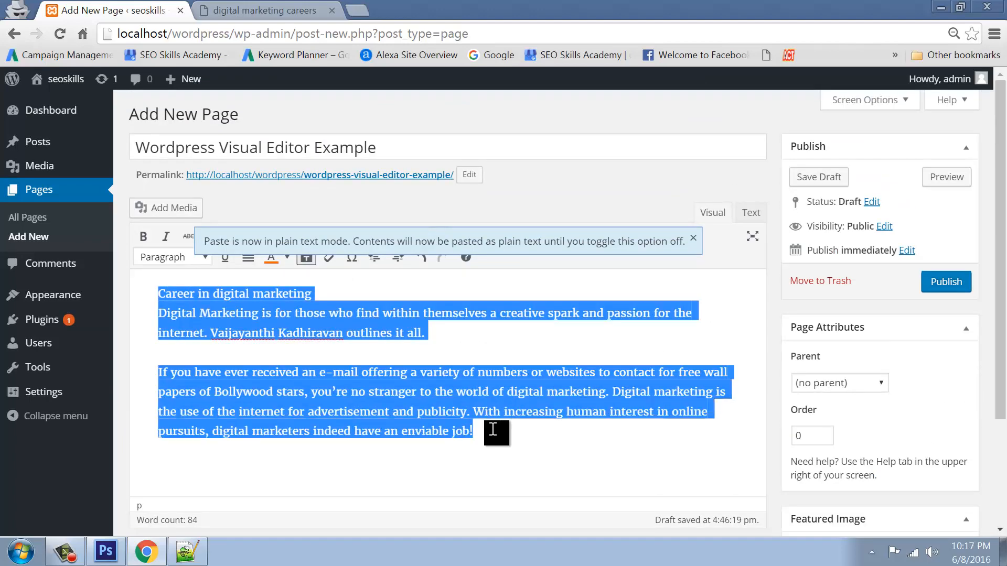
key("ctrl+x")
In the article tab, navigate to seoskills.in via the address bar
left_click(265, 9)
scroll(443, 384, "down", 5)
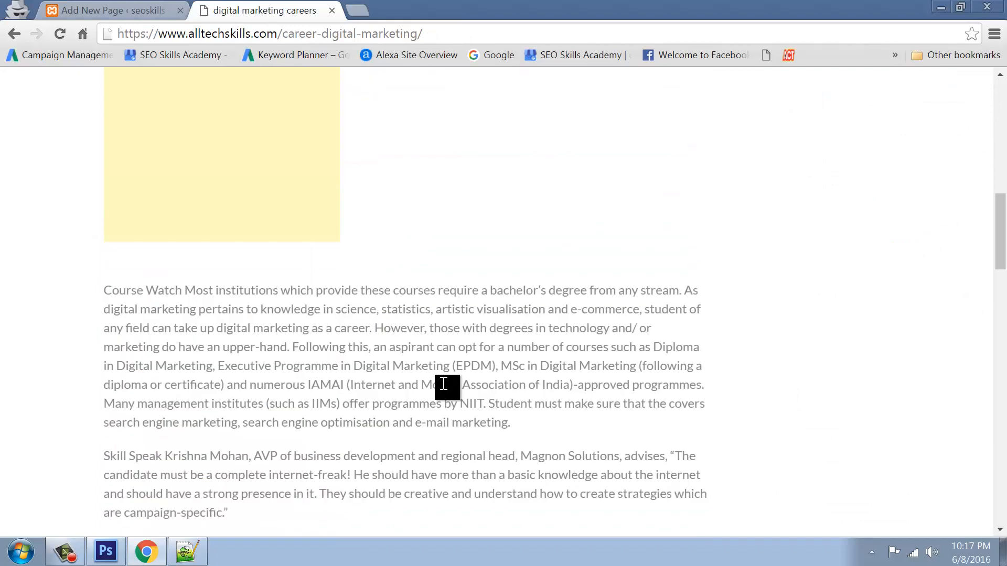
scroll(444, 384, "down", 9)
scroll(442, 382, "up", 15)
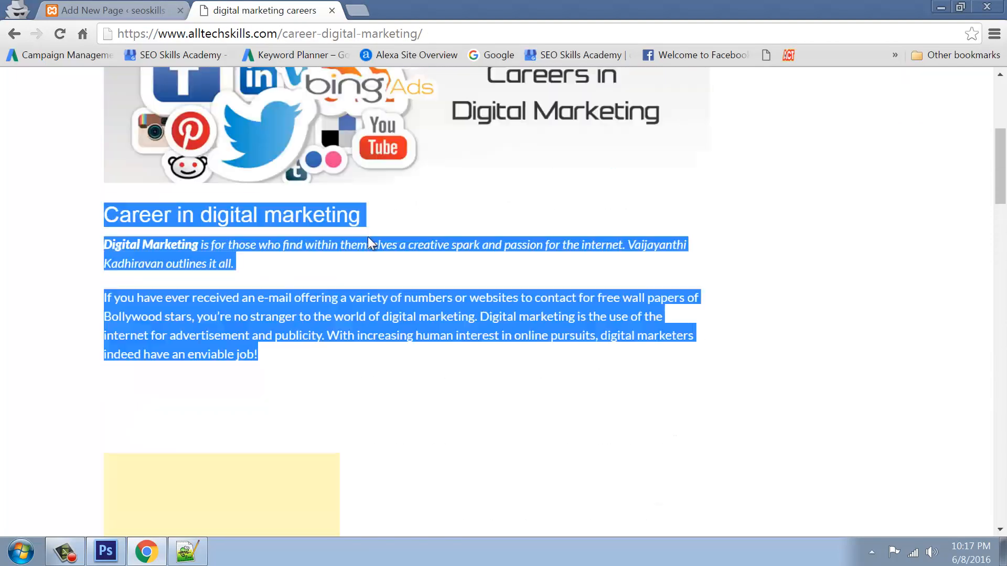
left_click(237, 35)
type("se")
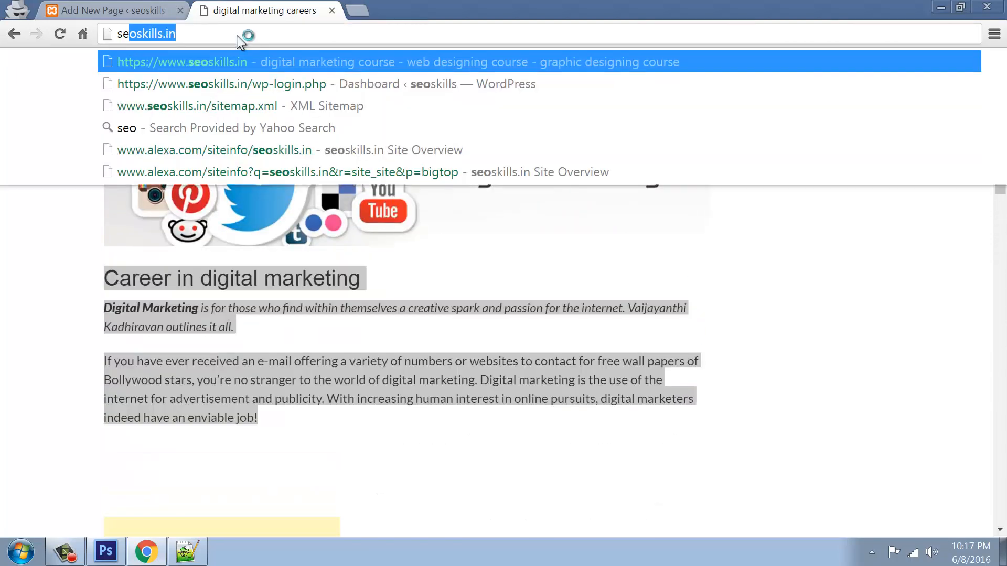
type("oskills")
key("Return")
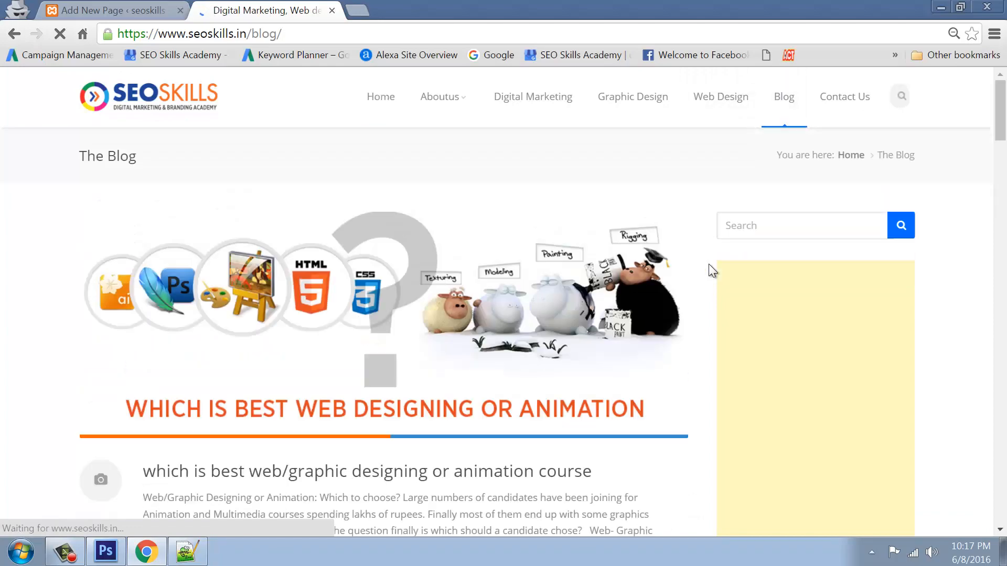
Open the XML sitemap plugins blog post on seoskills.in
scroll(709, 264, "down", 15)
scroll(709, 263, "down", 10)
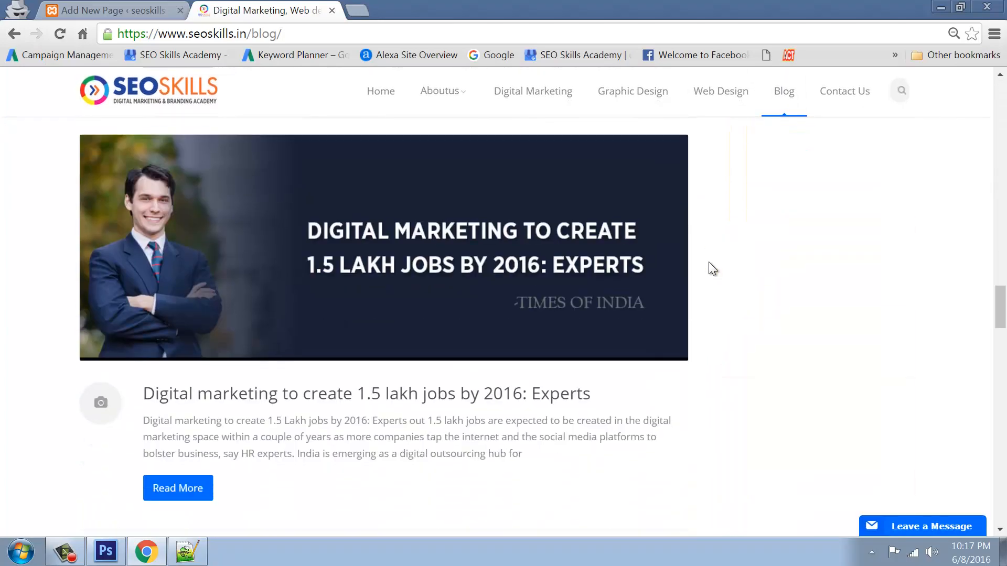
scroll(709, 263, "up", 10)
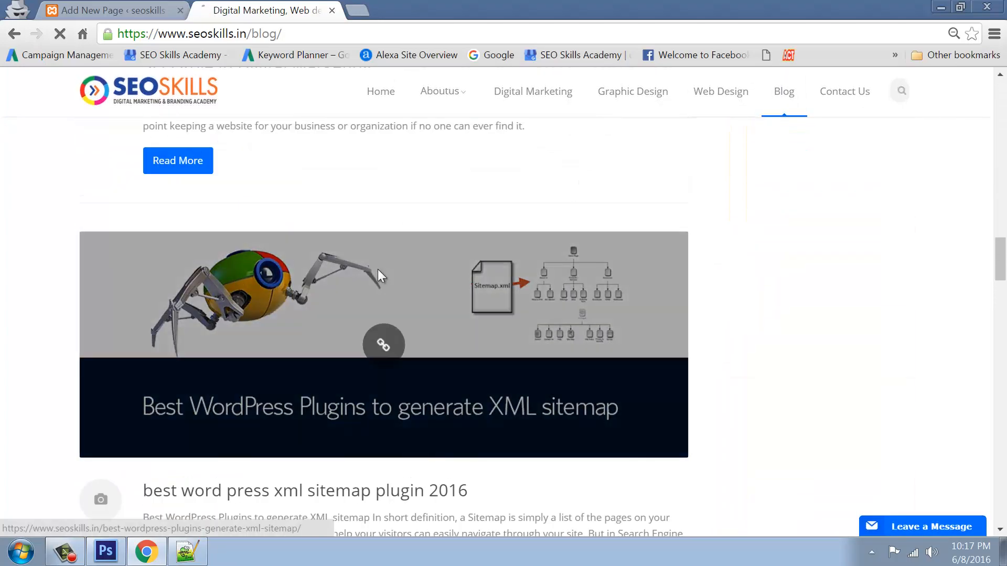
left_click(377, 269)
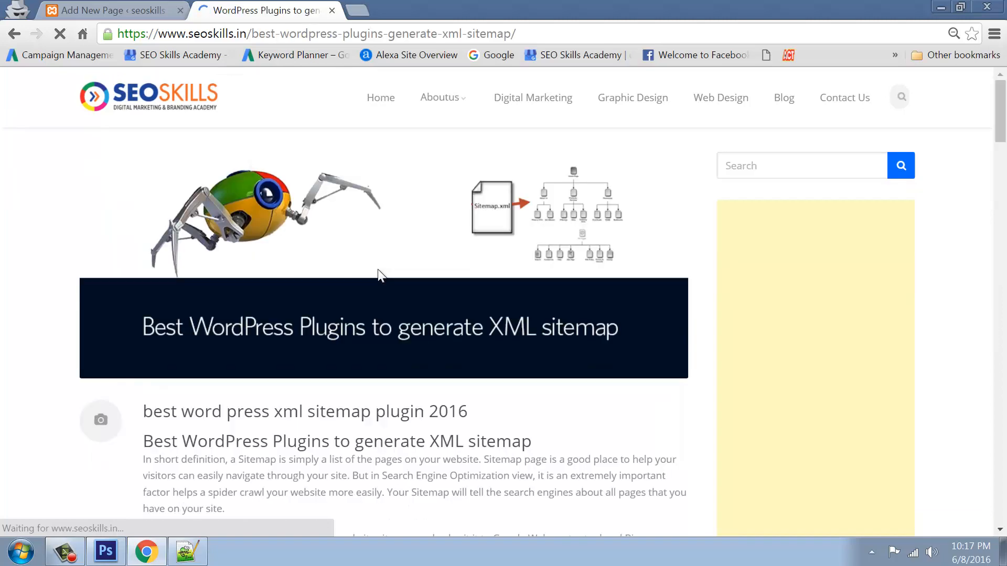
Select the article from its heading down to the labnol sitemap URL, then return to WordPress
scroll(367, 262, "down", 7)
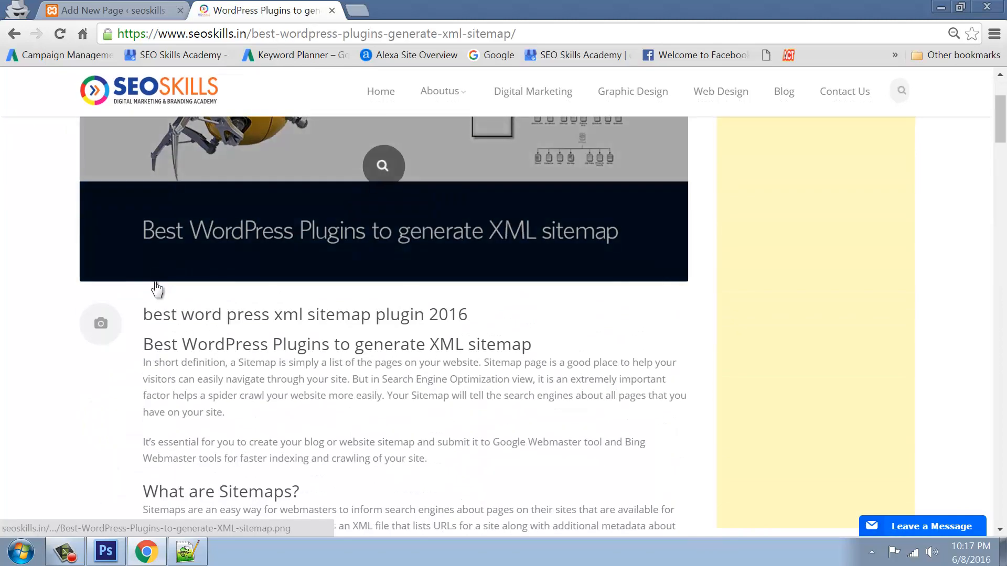
left_click_drag(139, 317, 333, 411)
scroll(331, 404, "down", 15)
scroll(330, 401, "down", 20)
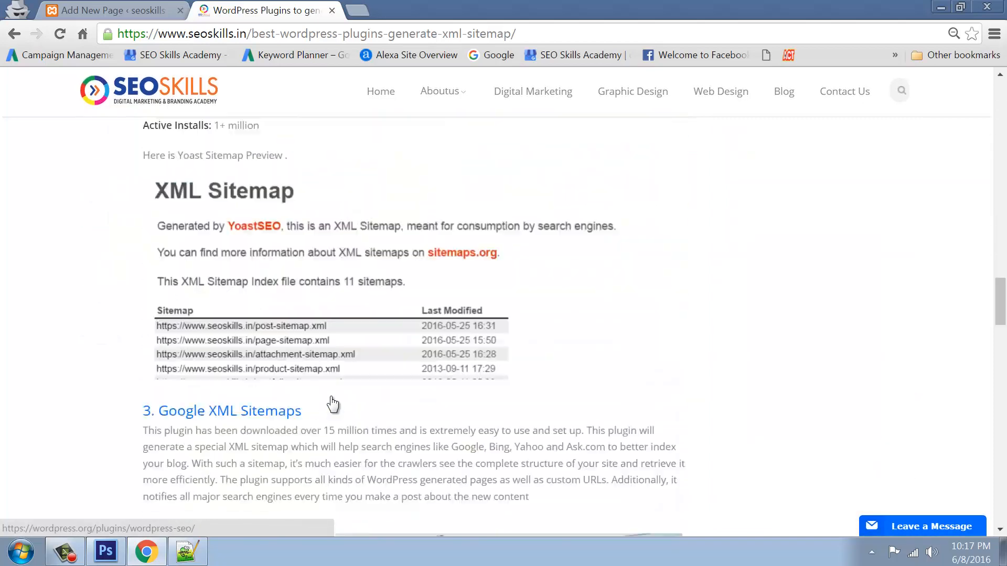
scroll(332, 397, "down", 5)
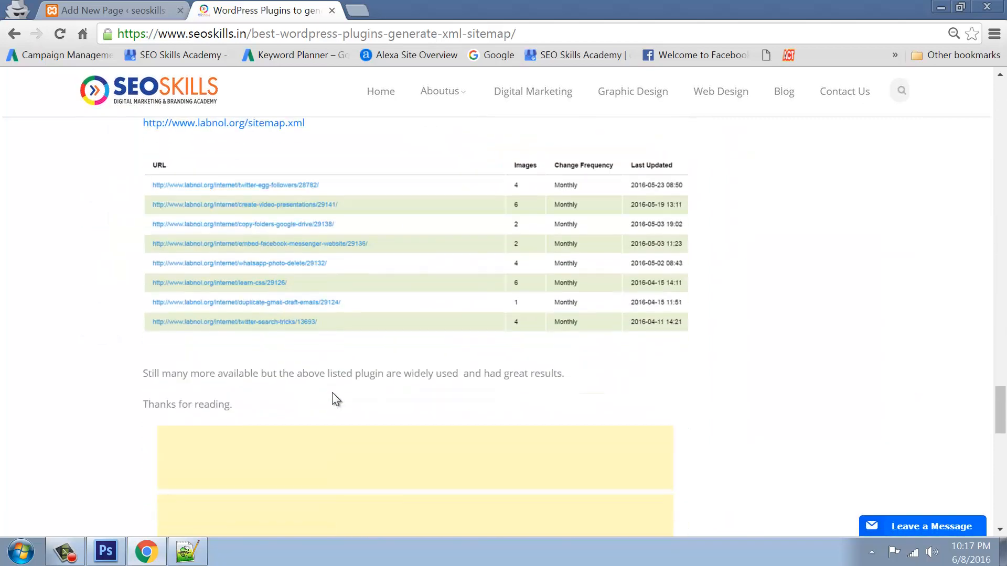
scroll(321, 262, "up", 2)
left_click(318, 203, "shift")
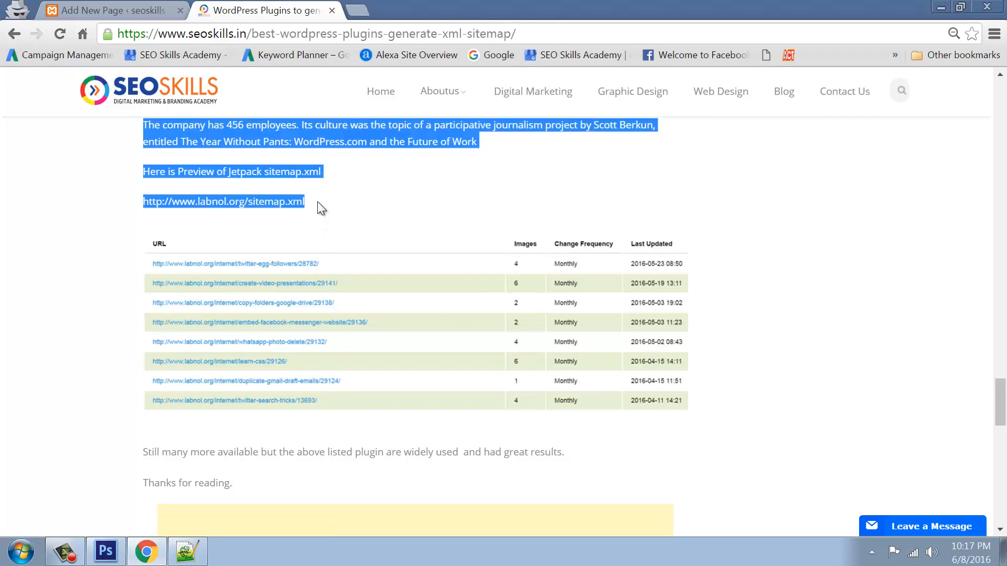
left_click(115, 13)
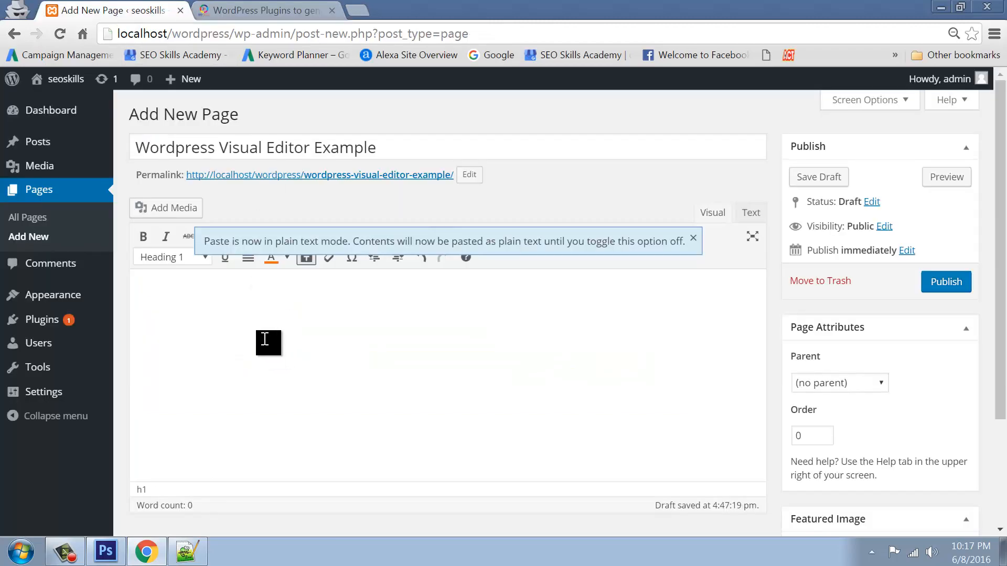
Paste the sitemap article into the page body, then undo the paste
key("ctrl+v")
scroll(265, 330, "up", 10)
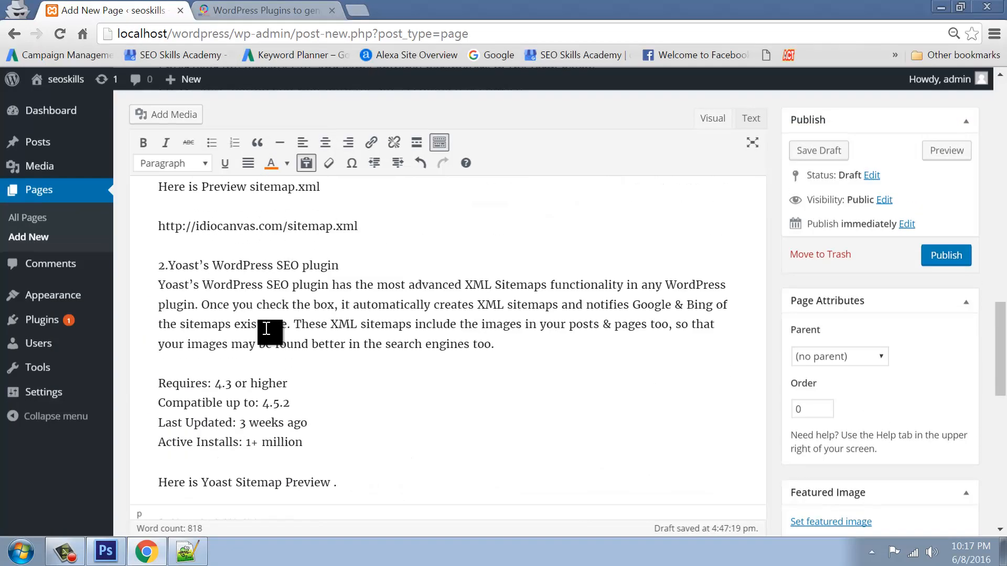
scroll(267, 328, "up", 5)
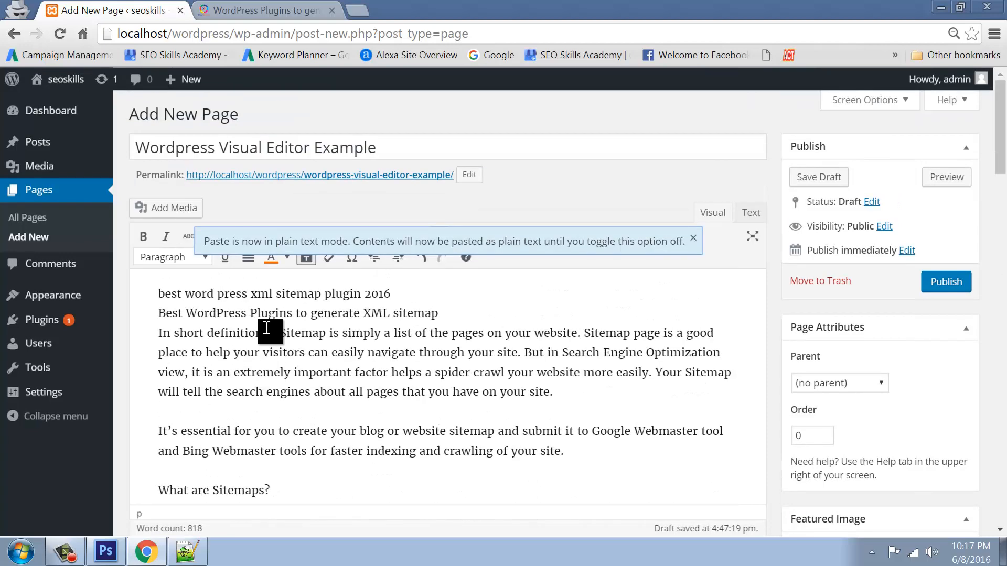
key("ctrl+z")
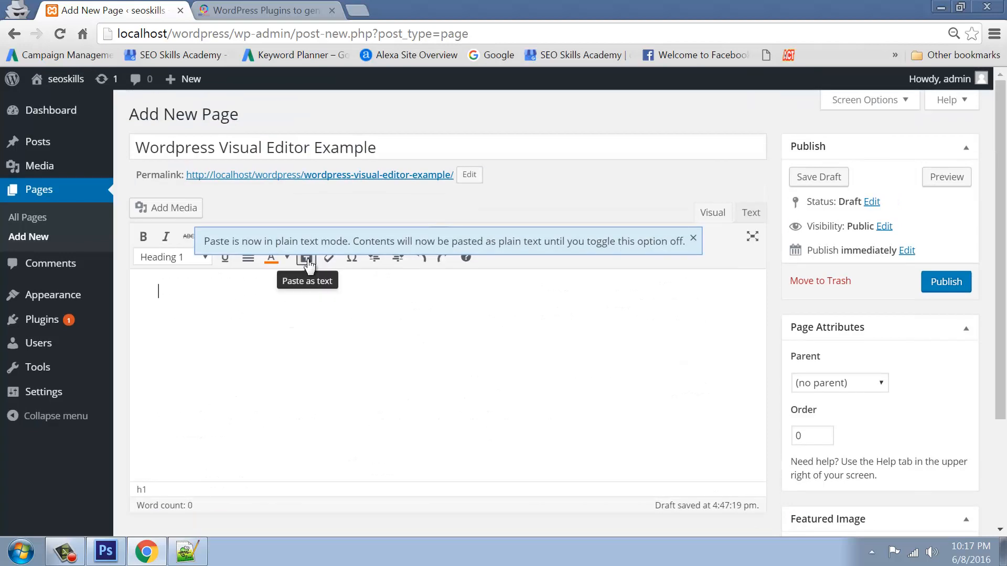
Paste the sitemap article again with its original formatting
key("ctrl+v")
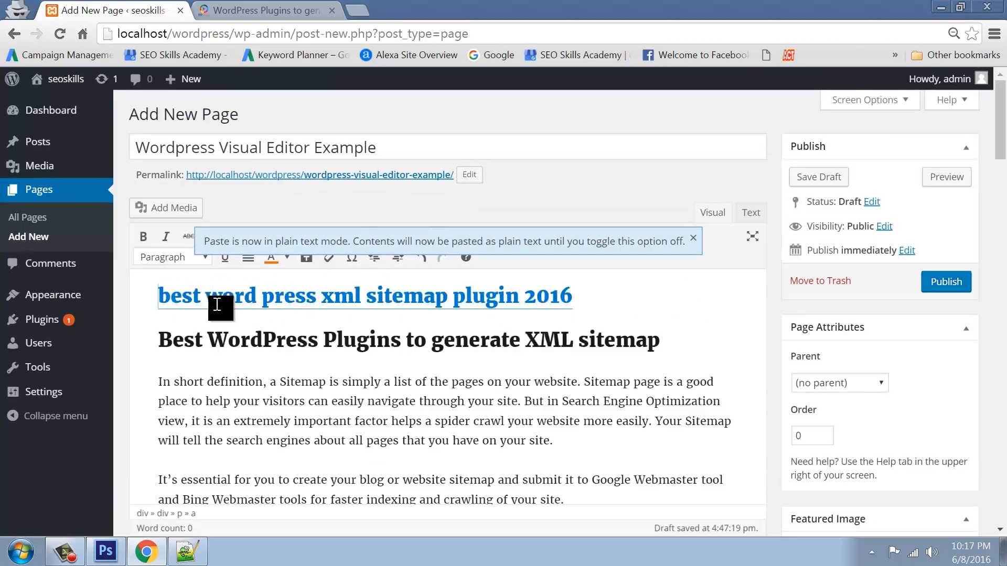
scroll(218, 308, "down", 15)
scroll(357, 387, "up", 15)
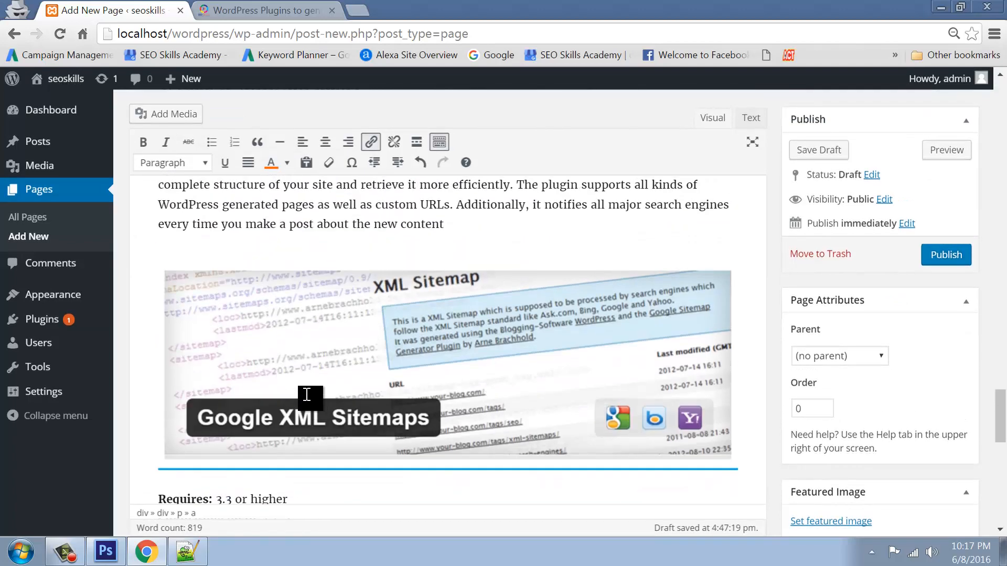
scroll(318, 378, "up", 15)
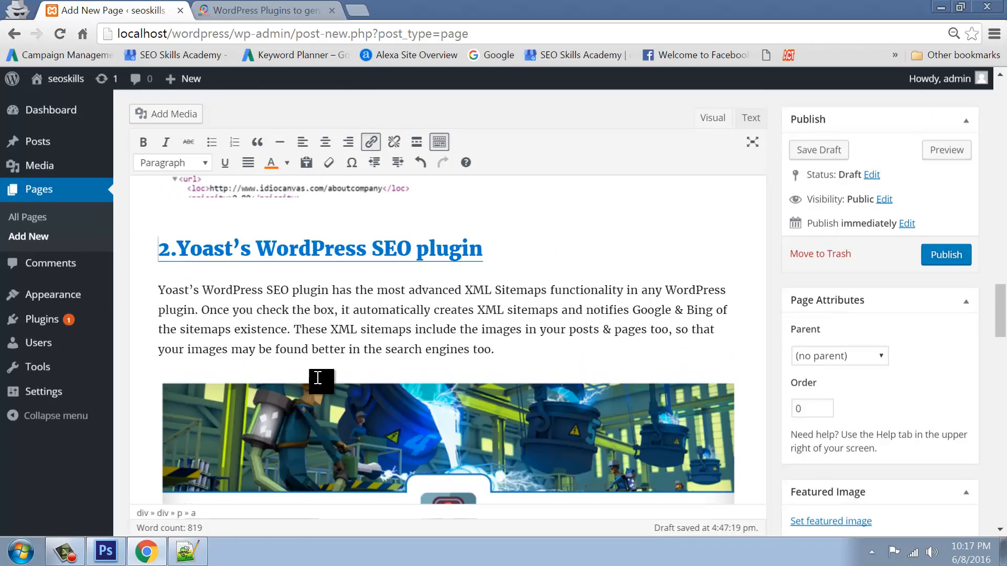
scroll(329, 365, "up", 4)
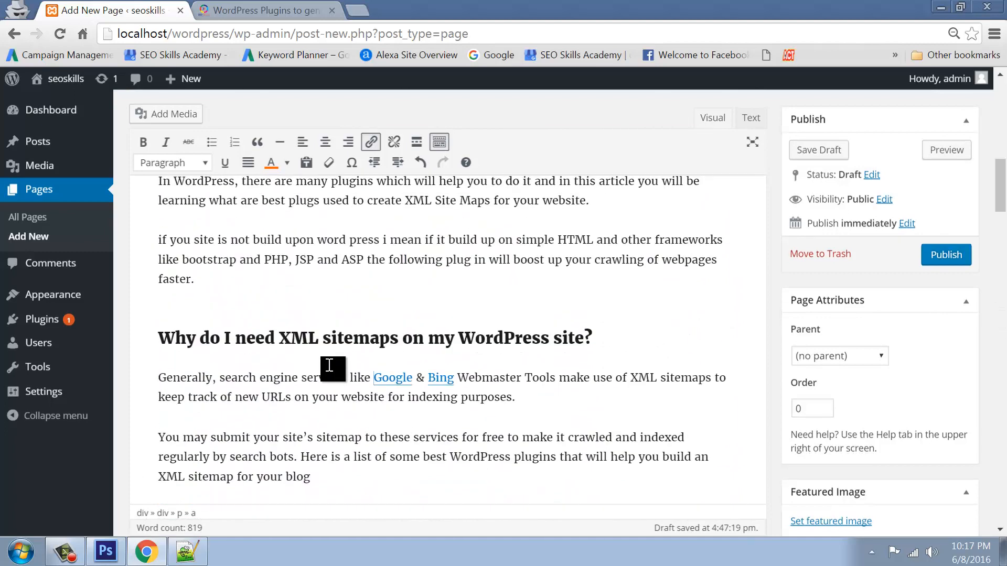
Turn on plain-text pasting, paste the article as plain text, then delete it
left_click(307, 163)
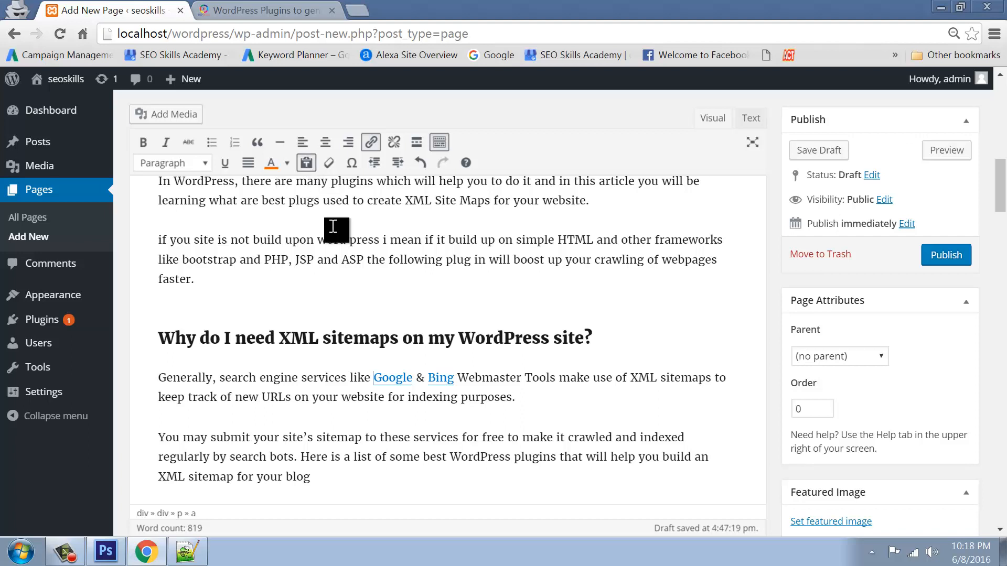
key("ctrl+a")
type("\\")
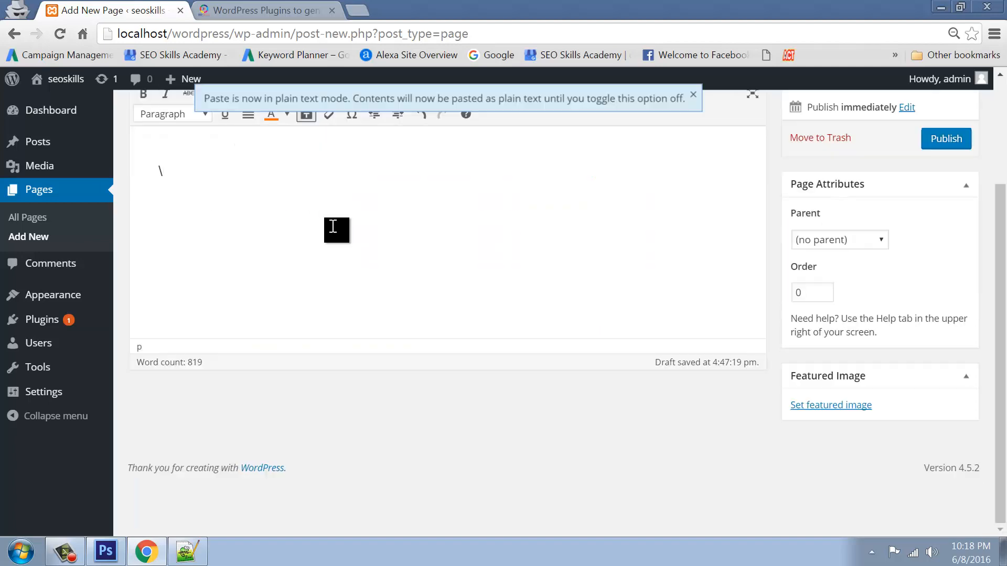
key("ctrl+v")
scroll(341, 367, "up", 5)
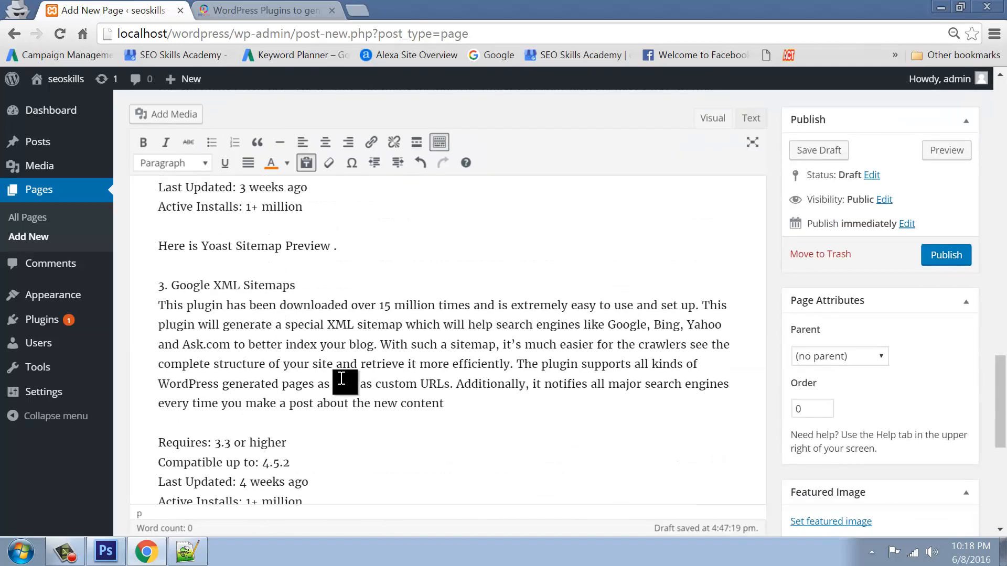
key("ctrl+a")
key("BackSpace")
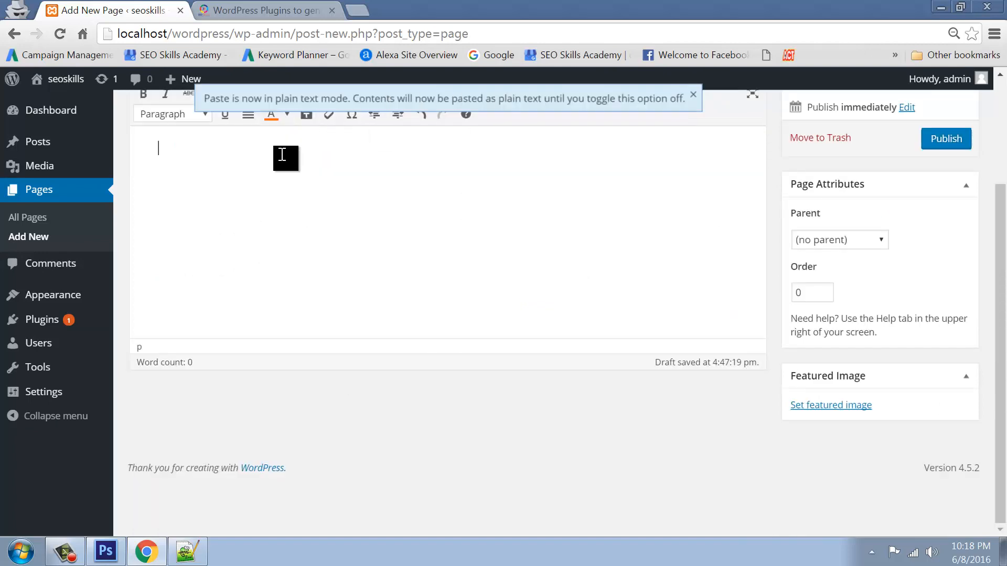
Paste the article once more, then select all and clear the page body
key("ctrl+v")
scroll(370, 383, "up", 10)
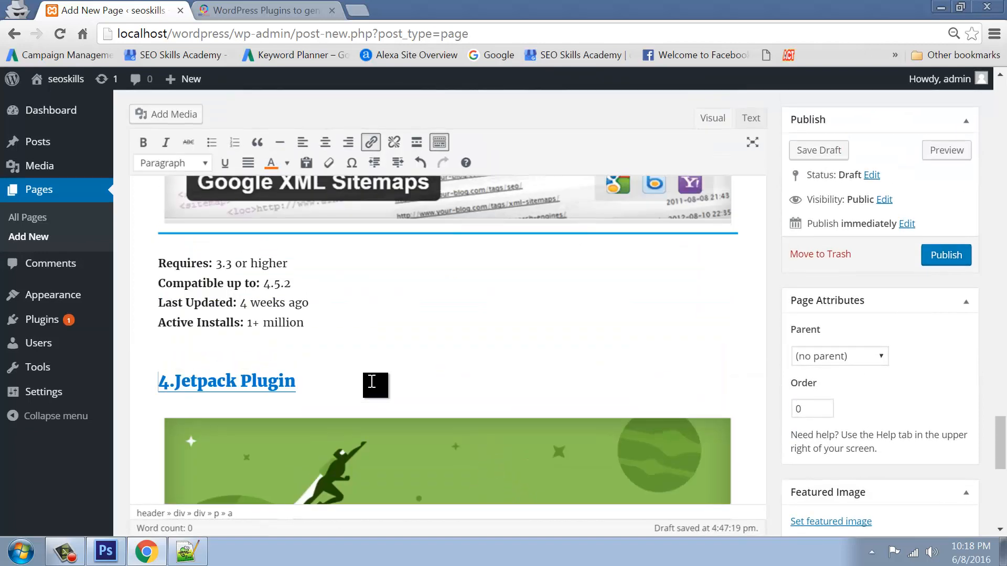
scroll(371, 381, "up", 15)
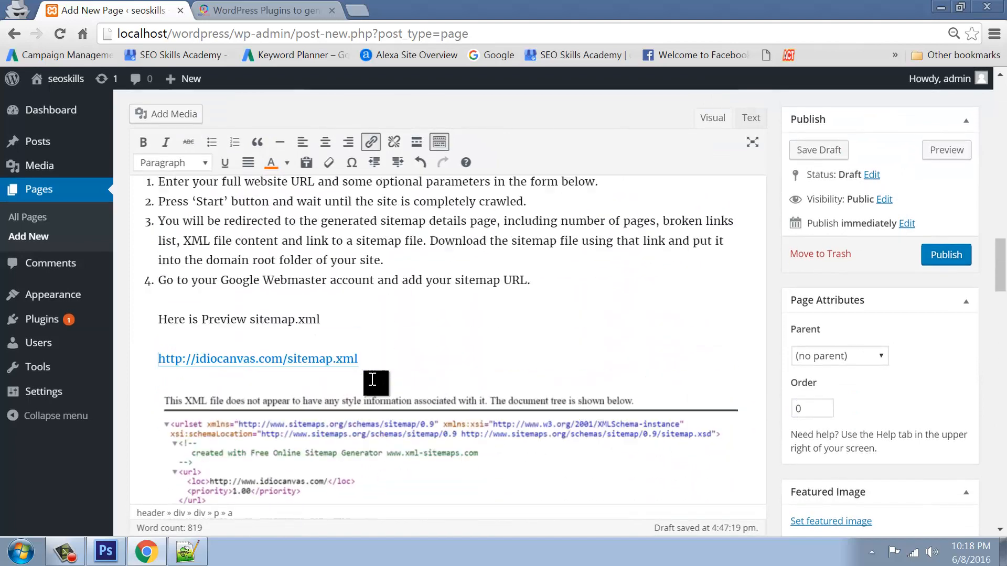
left_click(354, 330)
key("ctrl+a")
key("Delete")
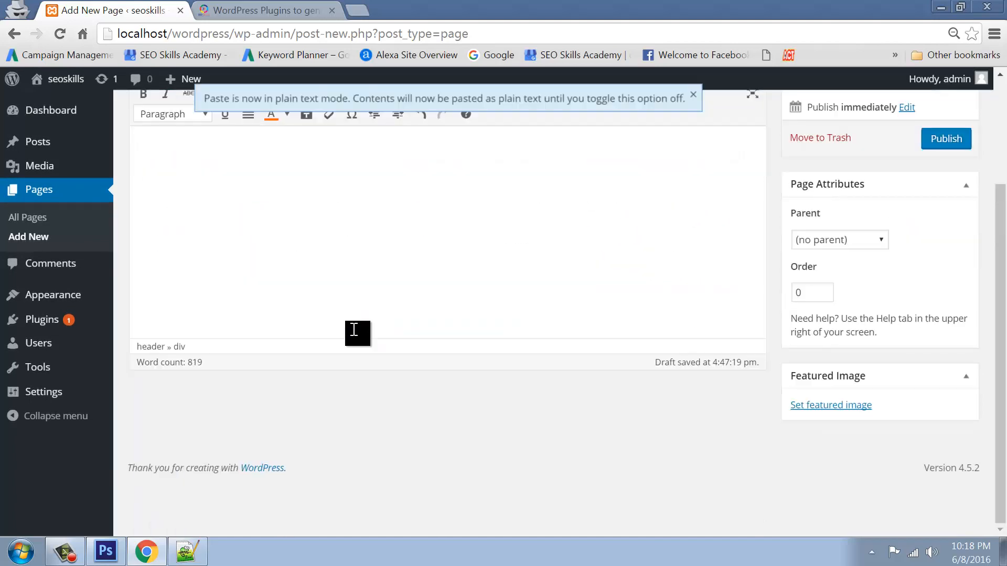
scroll(354, 330, "up", 3)
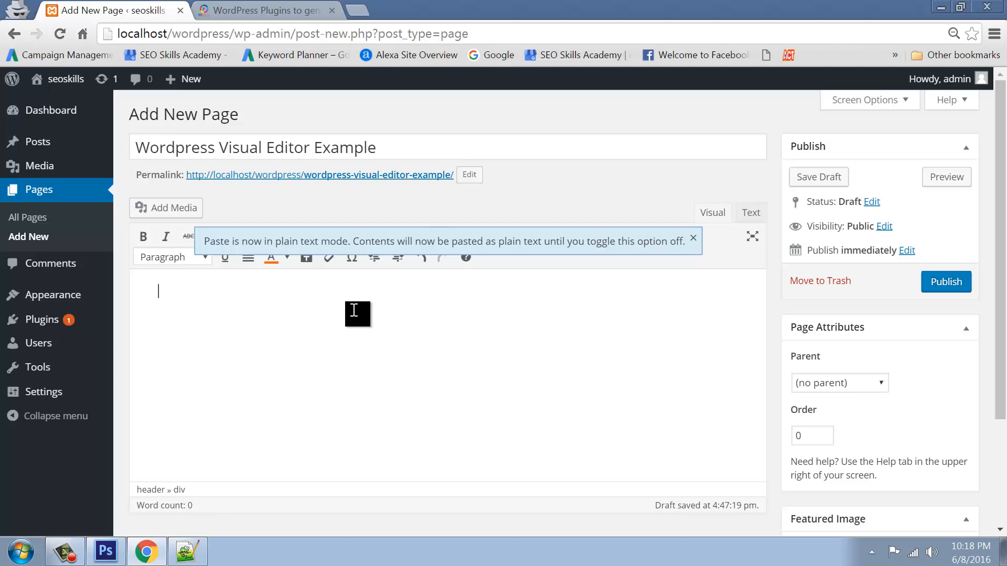
Dismiss the plain-text paste notice and paste the sitemap article into the empty body
left_click(354, 310)
left_click(694, 239)
left_click(274, 310)
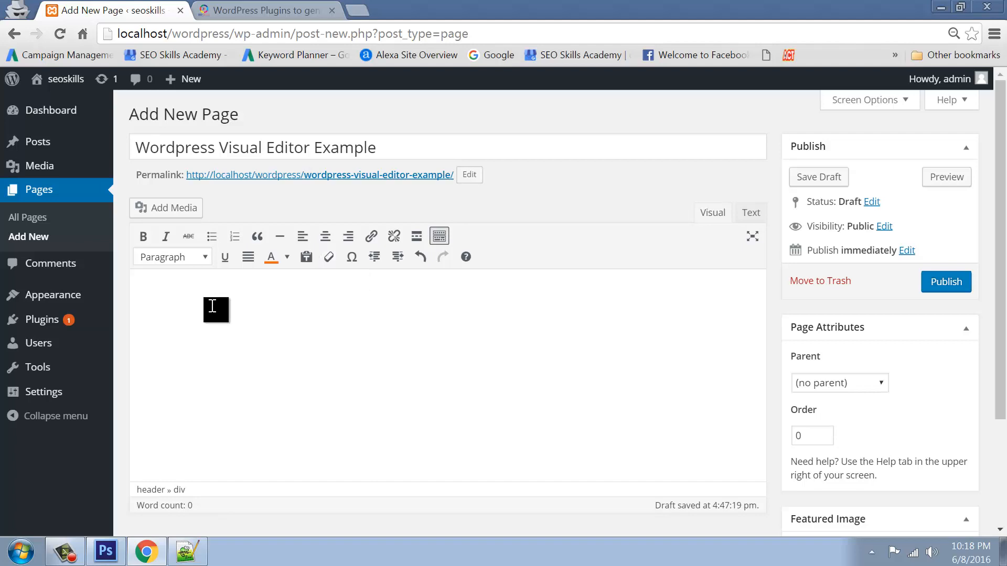
key("ctrl+v")
Strip the bold labels with Clear formatting, comparing via undo, then delete all the content
key("ctrl+a")
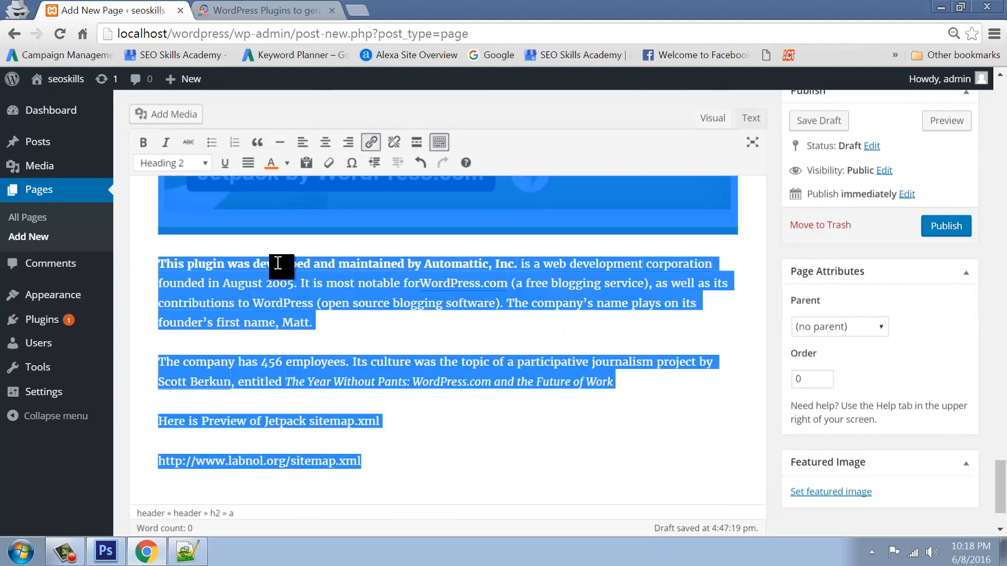
left_click(329, 164)
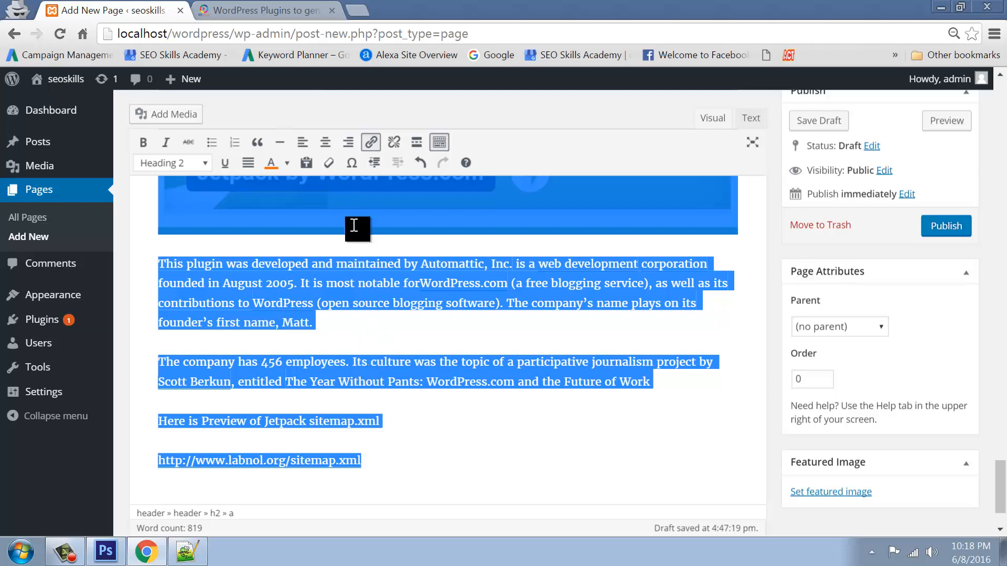
scroll(431, 400, "up", 10)
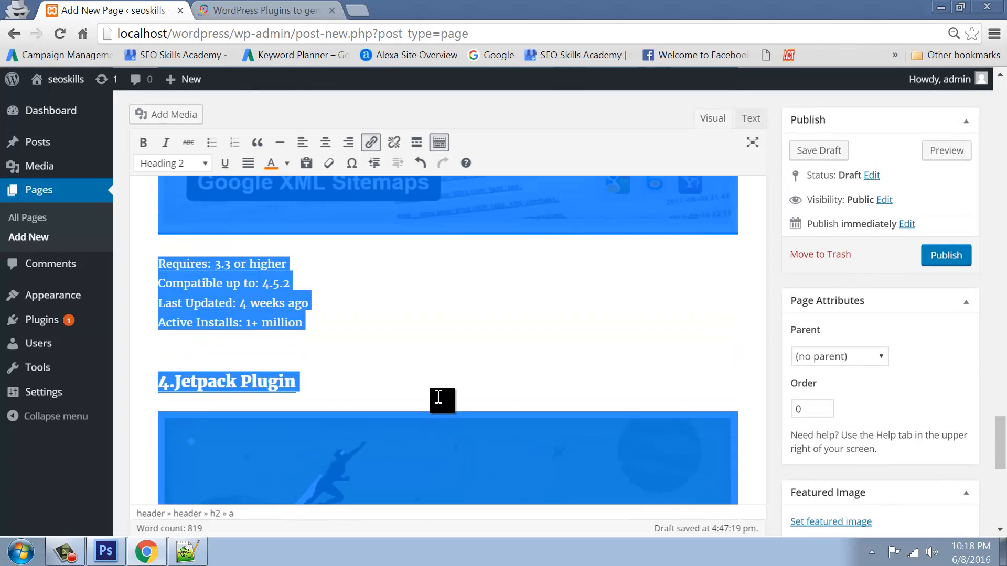
key("ctrl+z")
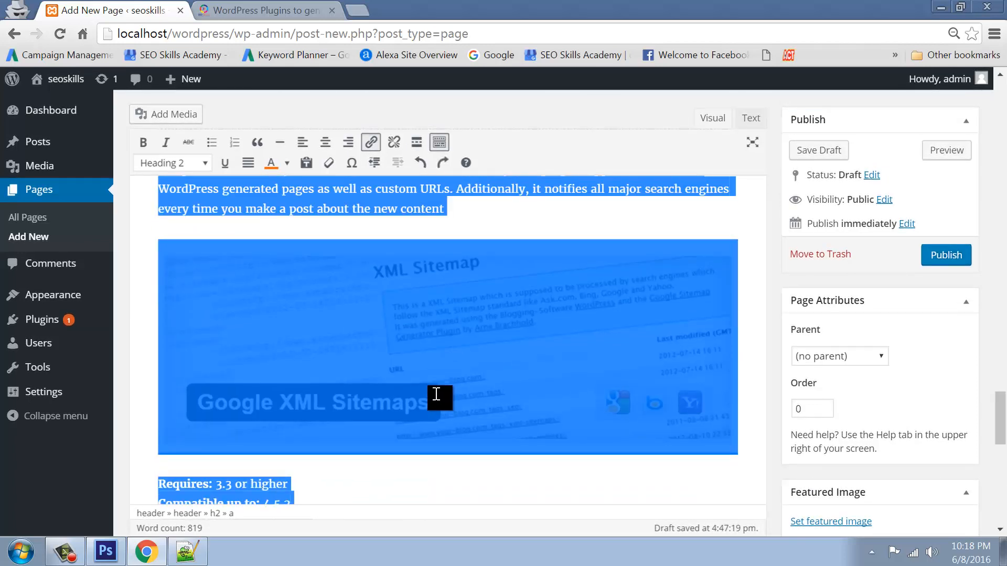
scroll(408, 442, "down", 6)
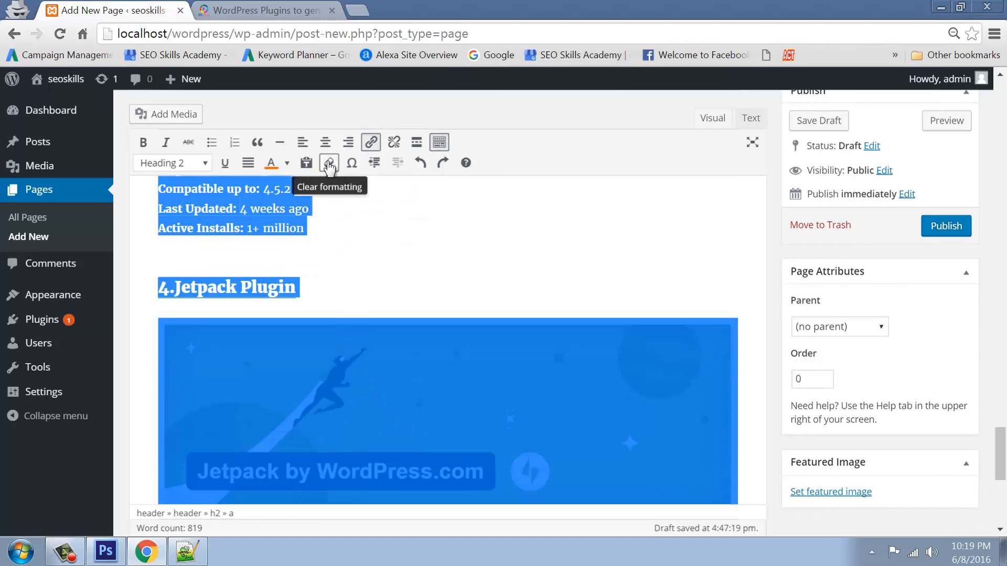
left_click(329, 166)
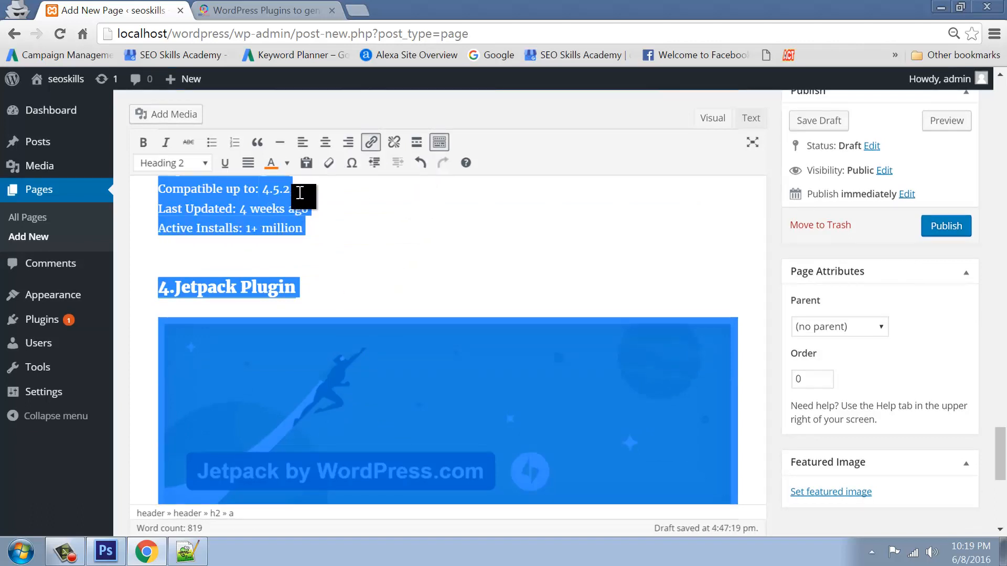
key("ctrl+z")
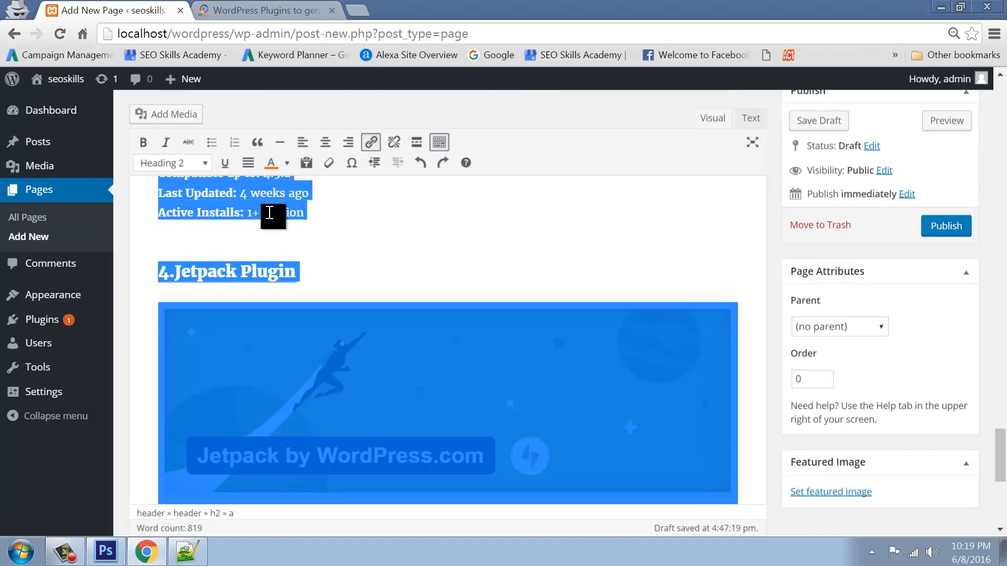
left_click(328, 166)
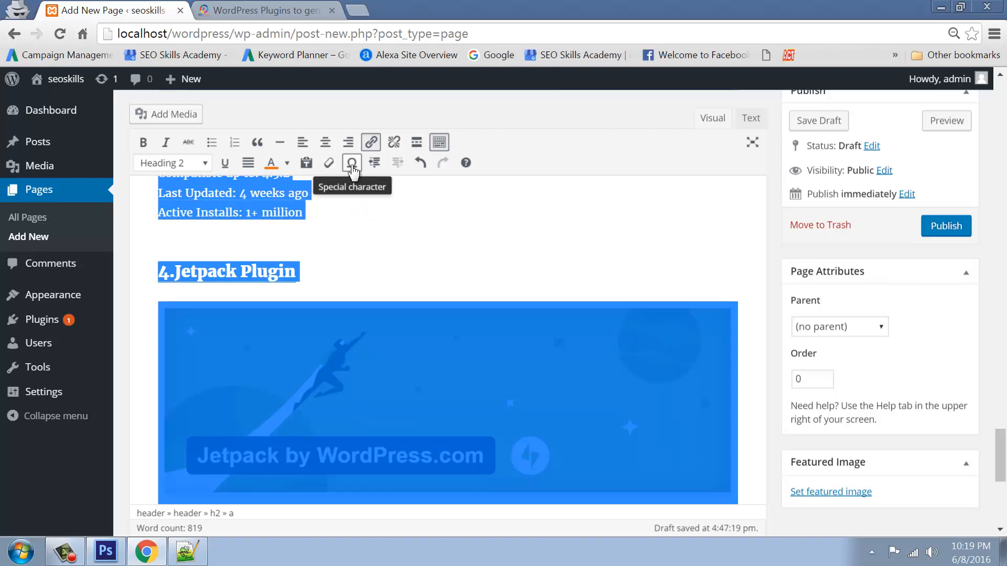
key("Delete")
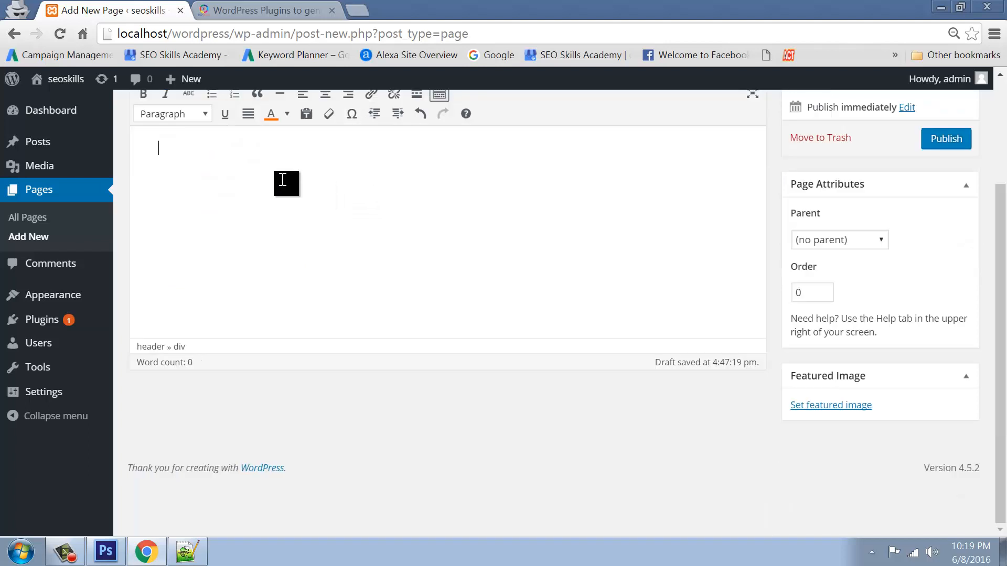
Insert the © copyright sign from the special characters and check it in the HTML source
left_click(352, 114)
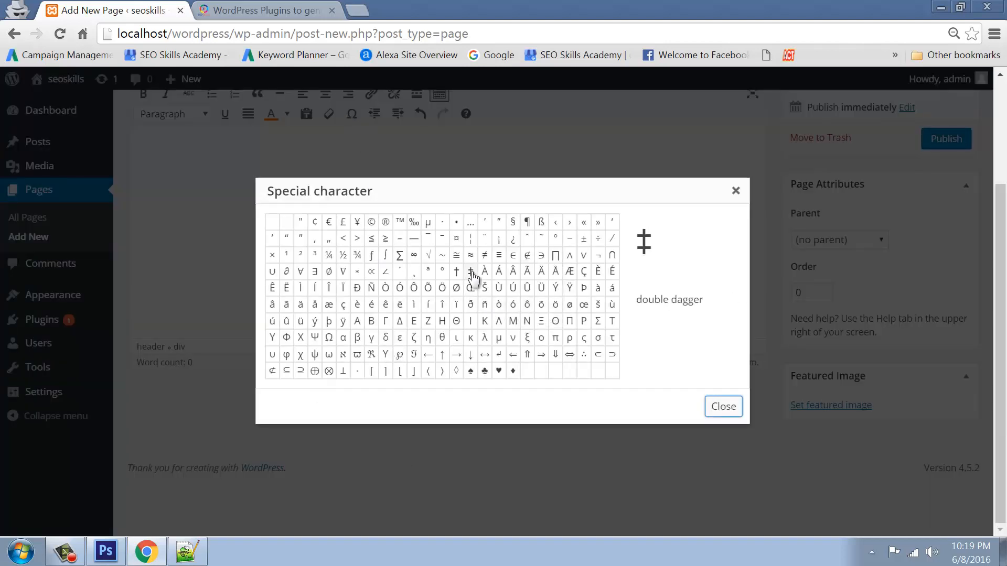
left_click(372, 222)
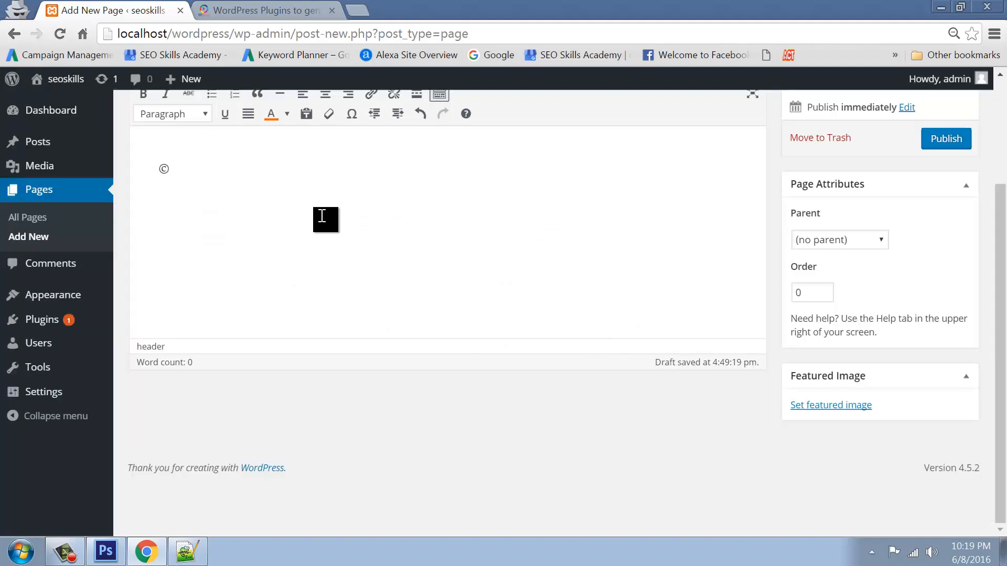
scroll(340, 219, "up", 3)
left_click(751, 213)
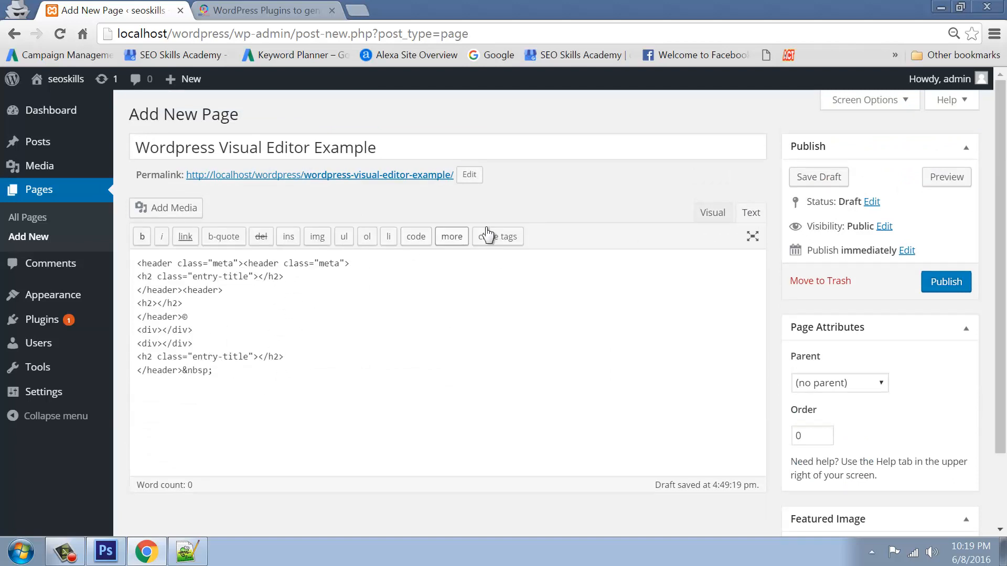
left_click(712, 213)
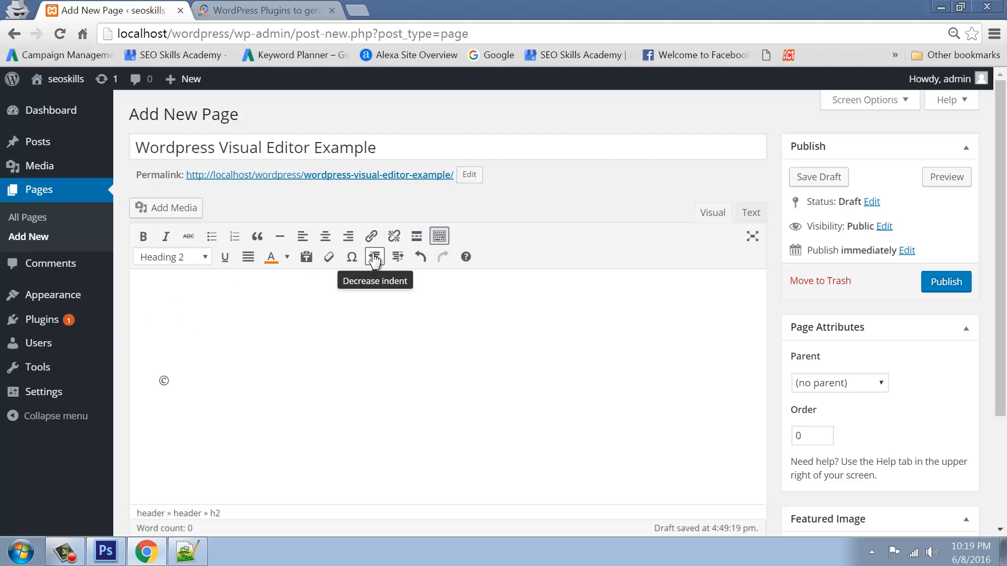
Clear the editor content and indent the Move me Right paragraph four steps
key("ctrl+a")
key("BackSpace")
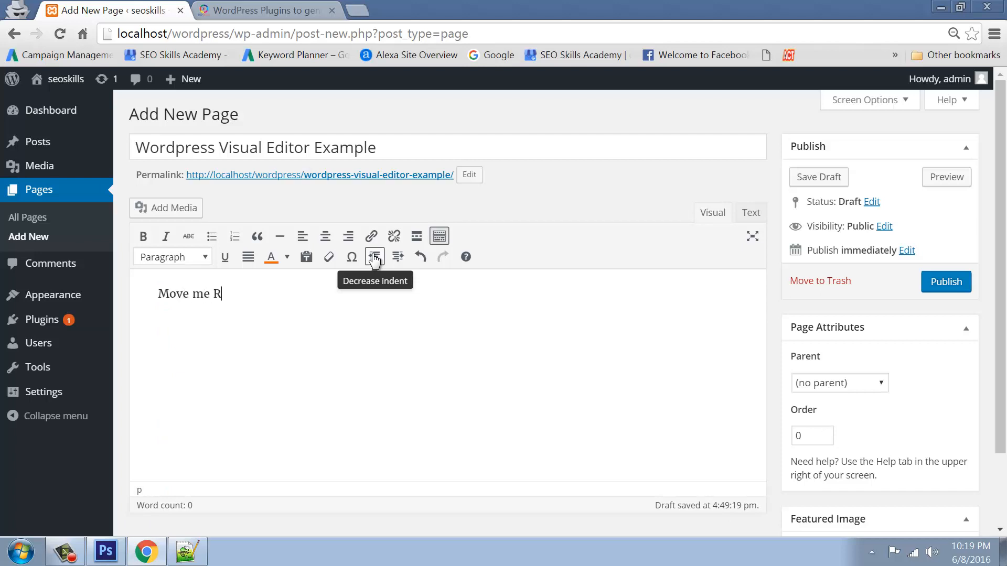
left_click(160, 294)
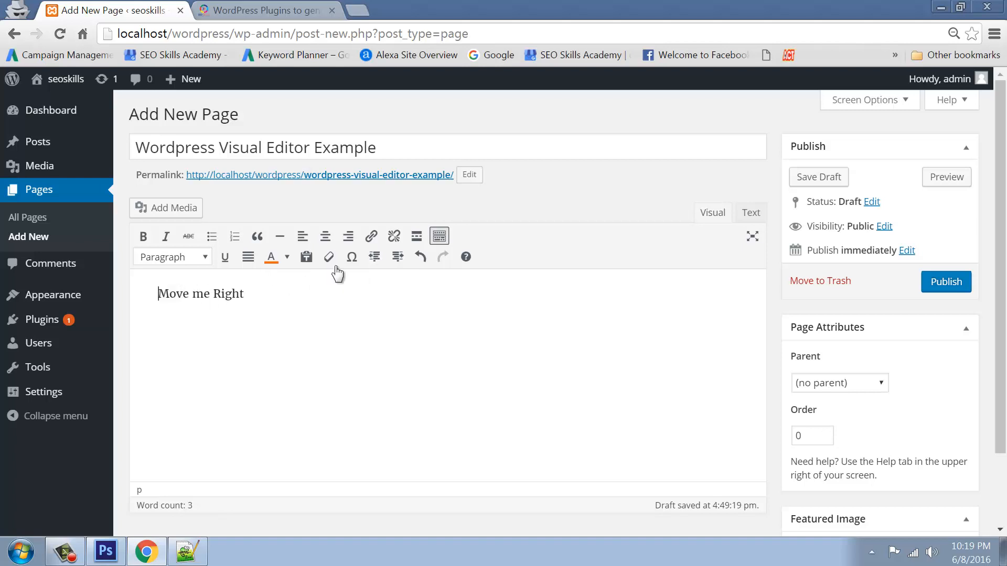
left_click(397, 257)
left_click(398, 257)
left_click(397, 257)
left_click(397, 257)
left_click(397, 257)
left_click(397, 257)
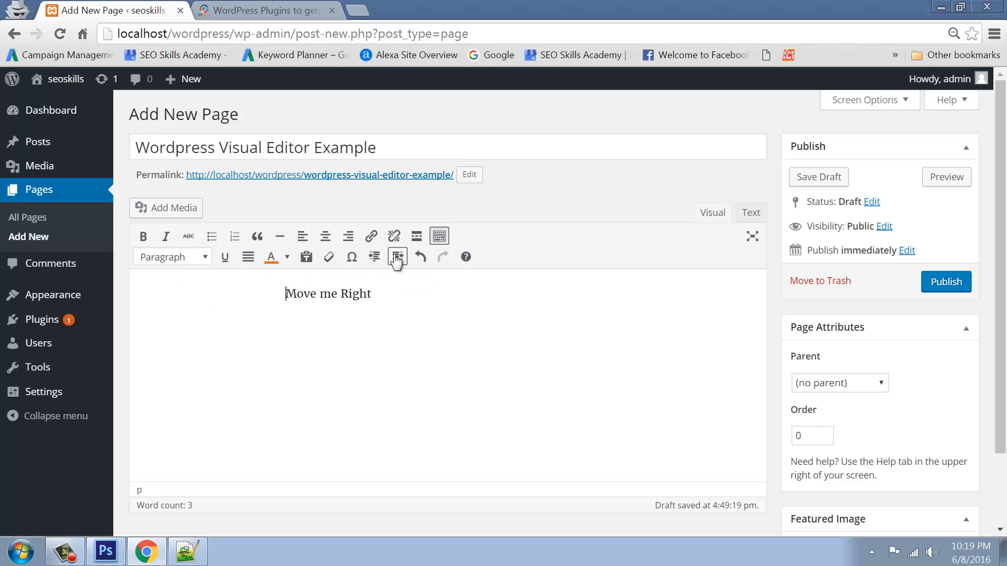
left_click(397, 257)
Inspect the paragraph's padding-left style attribute in the HTML source
left_click(752, 215)
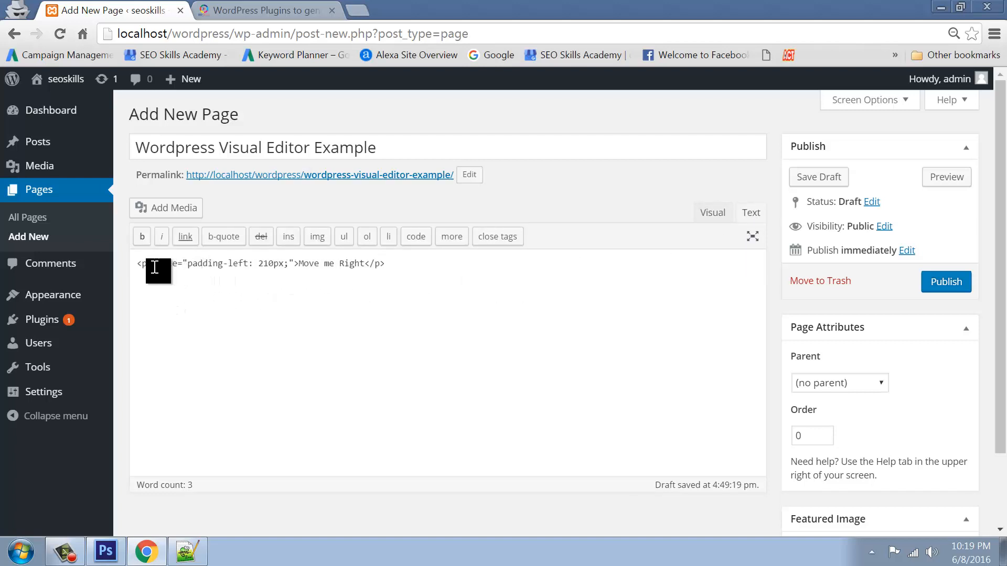
left_click_drag(154, 267, 203, 266)
left_click_drag(274, 265, 262, 265)
left_click(305, 297)
left_click_drag(156, 266, 290, 267)
left_click(713, 215)
left_click(751, 213)
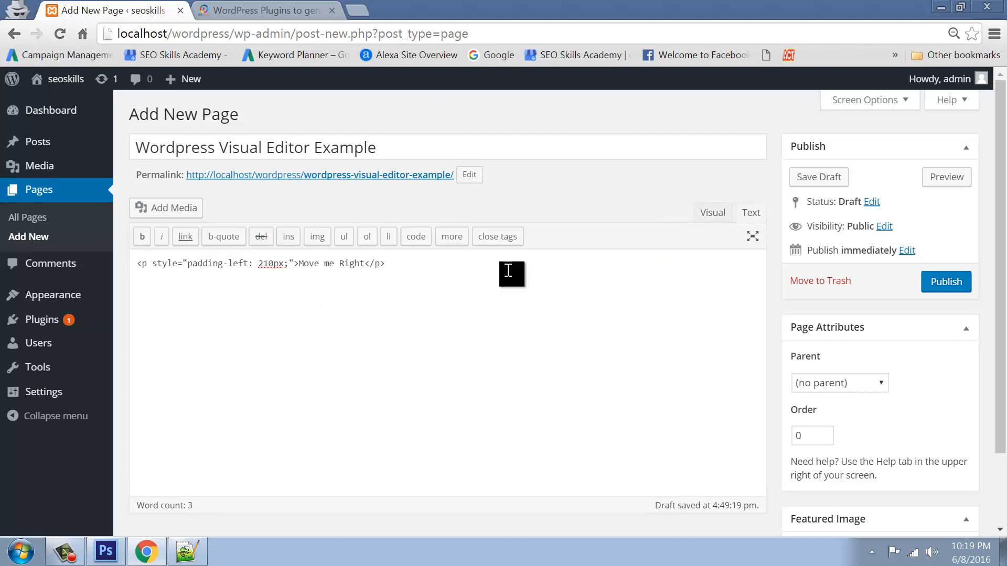
left_click(705, 214)
Remove the paragraph's indent with four Decrease indent steps and confirm the plain HTML
left_click(301, 294)
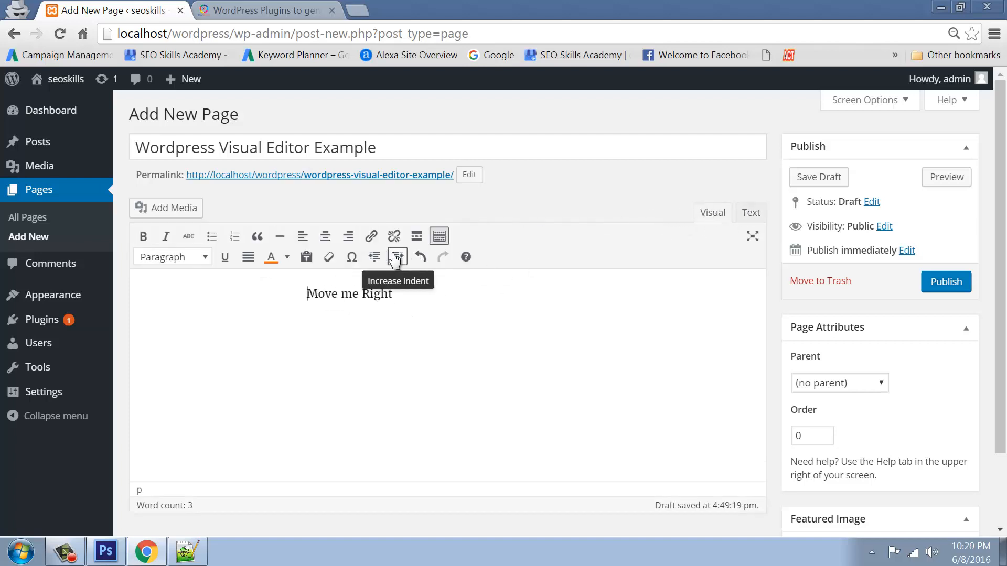
left_click(375, 258)
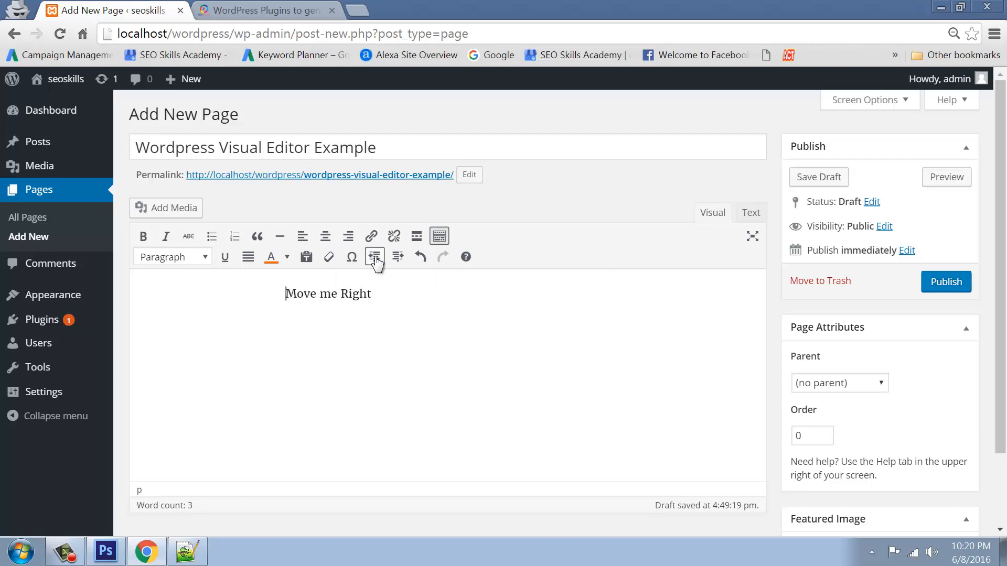
left_click(375, 258)
left_click(374, 258)
left_click(375, 258)
left_click(375, 258)
left_click(374, 258)
left_click(375, 258)
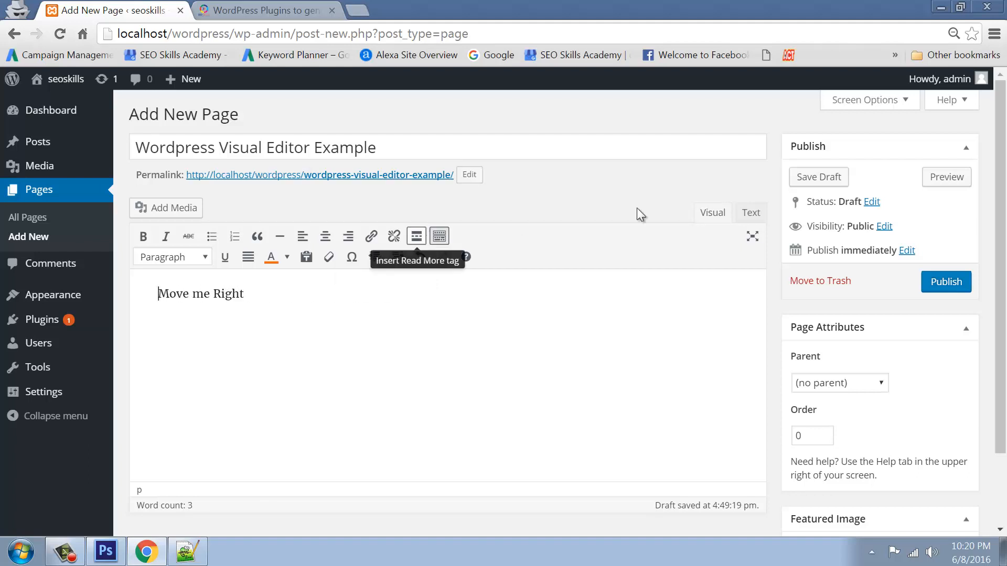
left_click(751, 215)
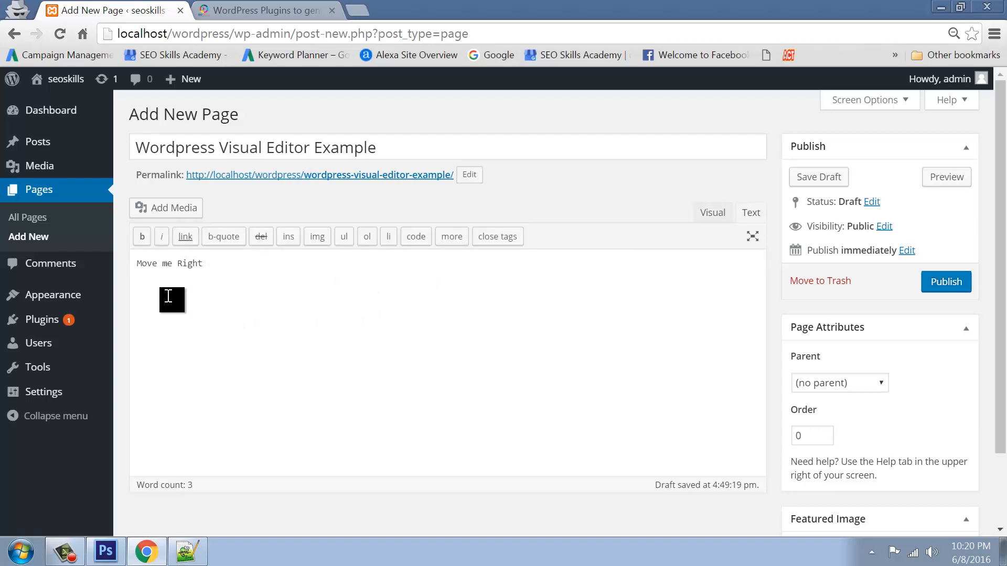
left_click_drag(229, 265, 135, 264)
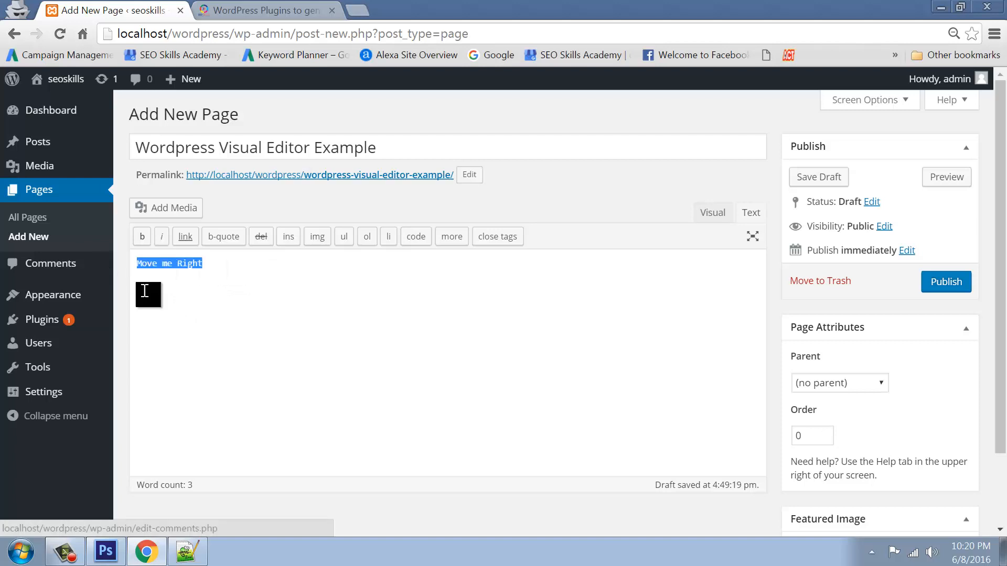
left_click(714, 213)
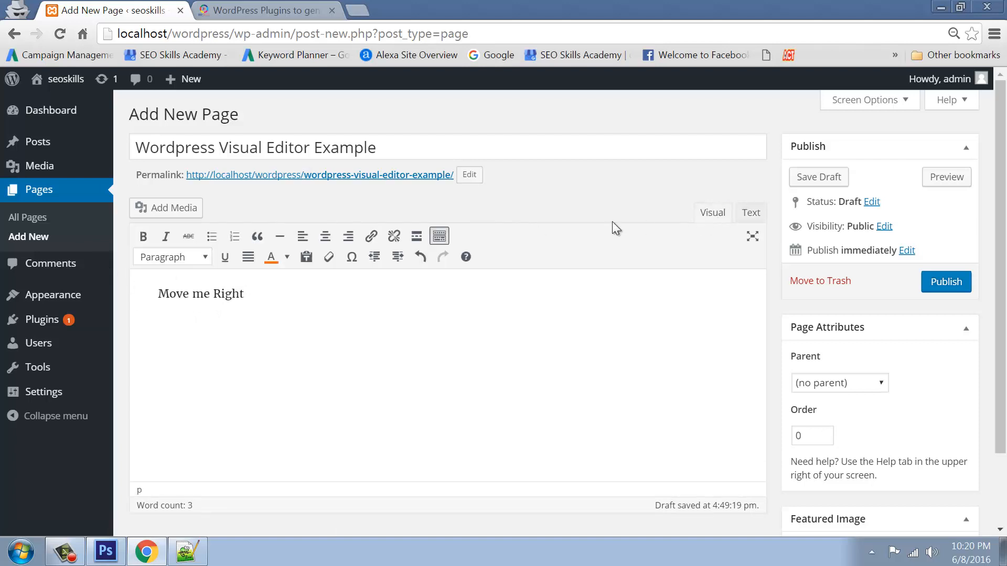
Indent the paragraph one step and verify padding-left: 30px in the source
left_click(398, 258)
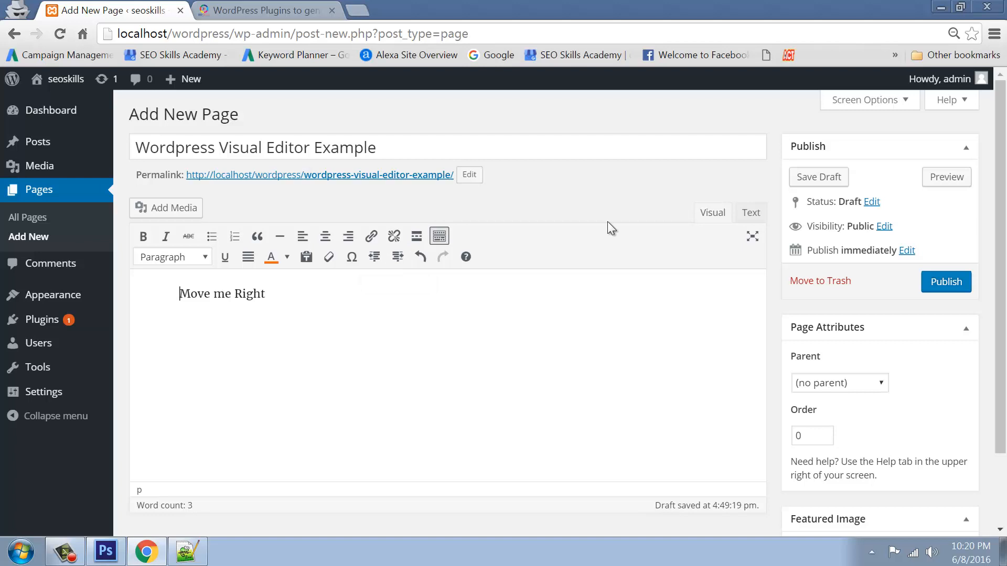
left_click(751, 214)
left_click_drag(152, 266, 294, 267)
left_click(253, 280)
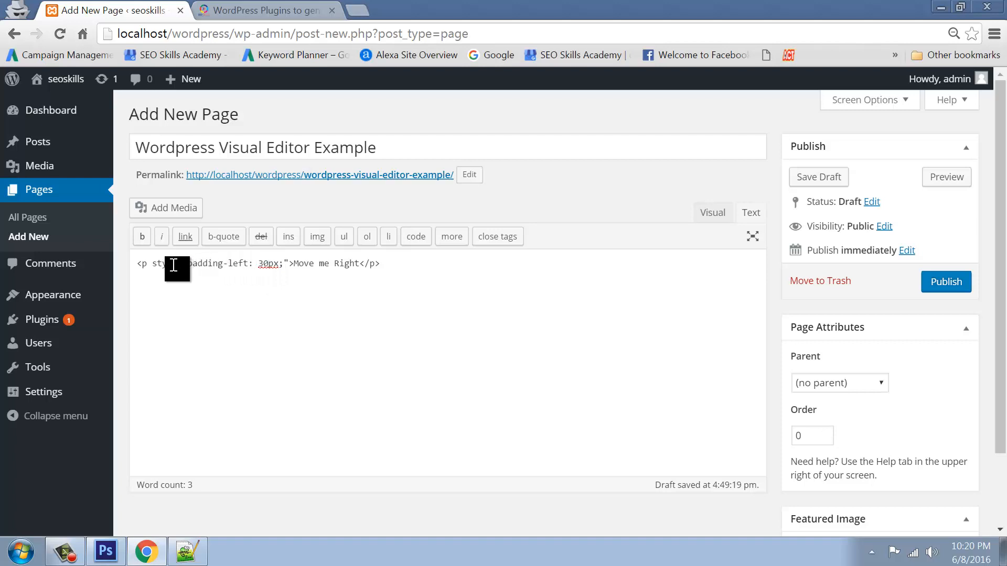
left_click_drag(187, 267, 224, 269)
left_click(248, 298)
left_click(294, 266)
left_click(712, 213)
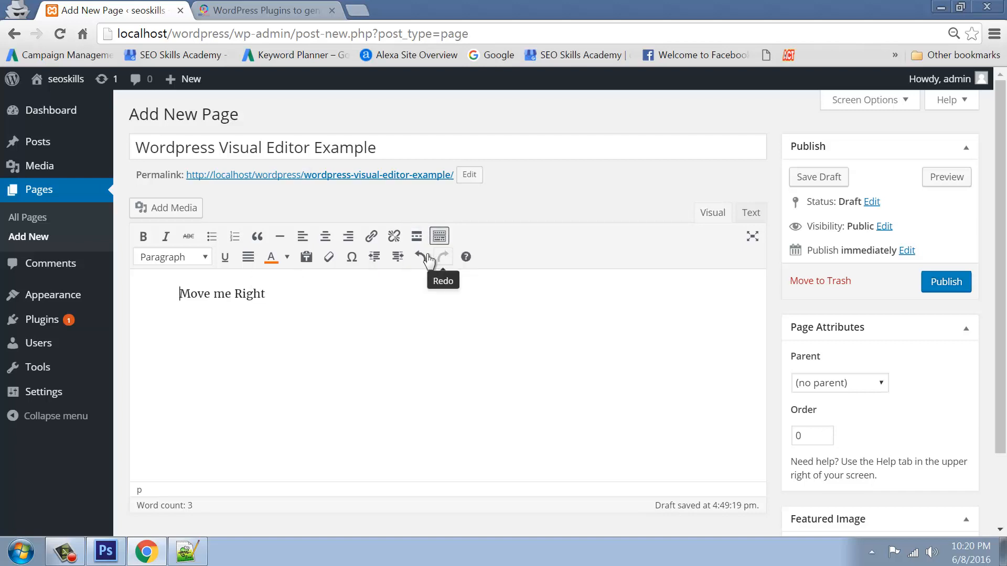
Review the editor's keyboard shortcuts list, then close it
left_click(465, 257)
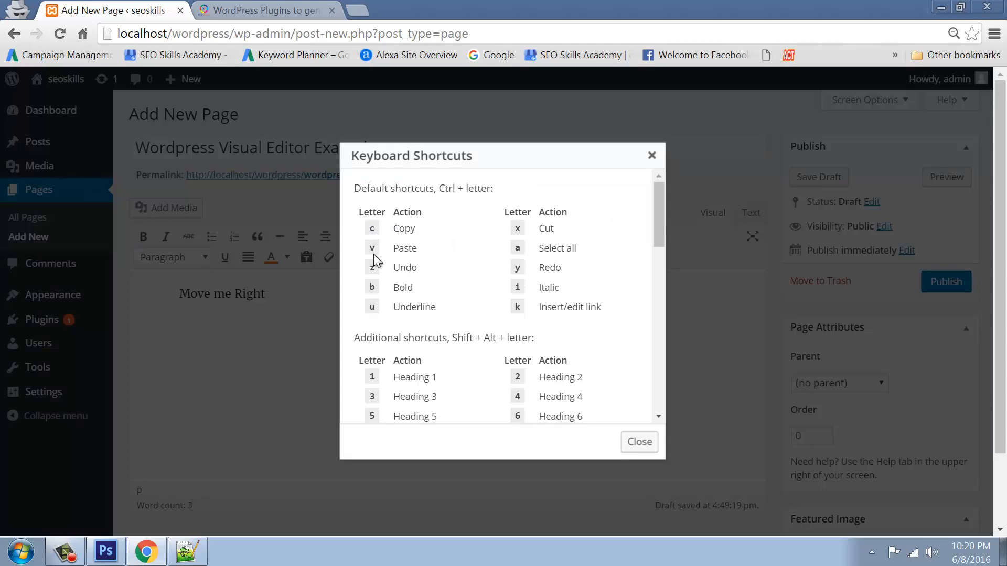
left_click_drag(656, 204, 659, 178)
left_click(652, 155)
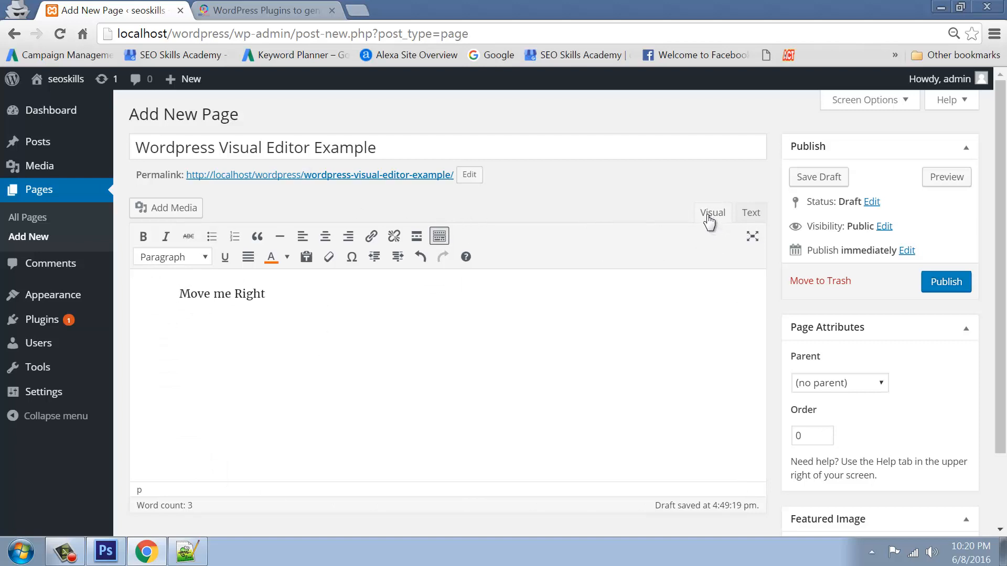
Delete the Move me Right paragraph from the HTML source, leaving the page empty
left_click(752, 215)
key("ctrl+a")
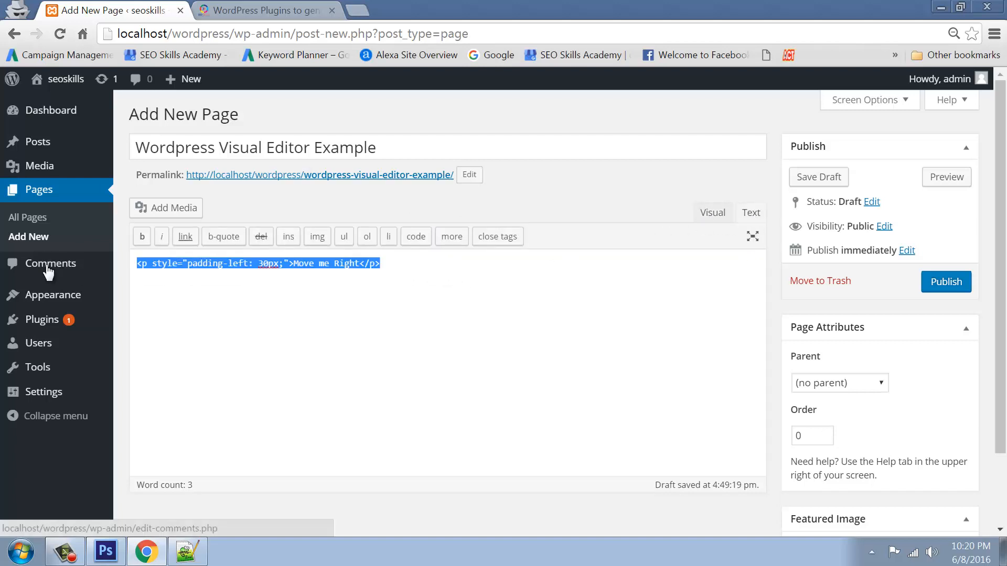
key("BackSpace")
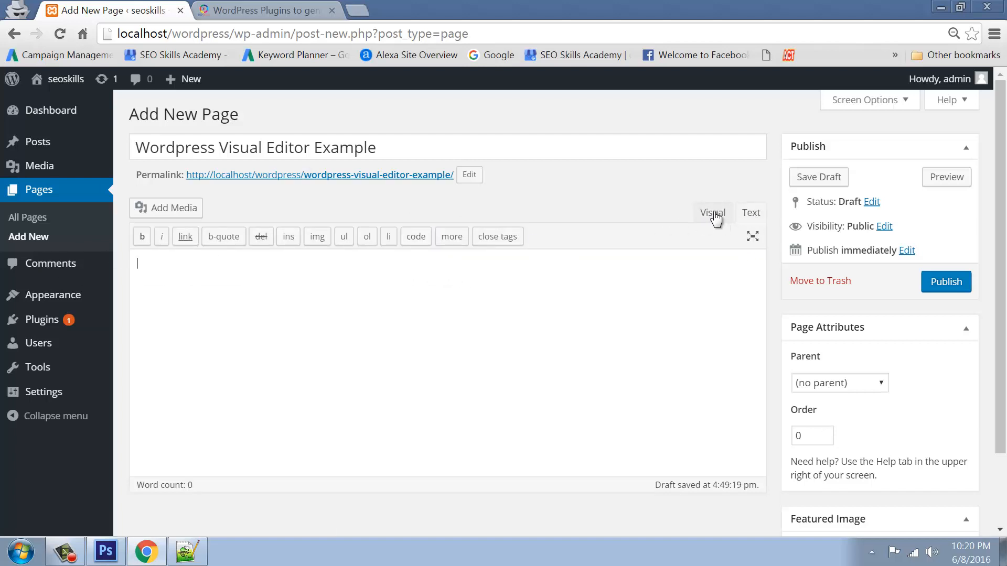
left_click(715, 216)
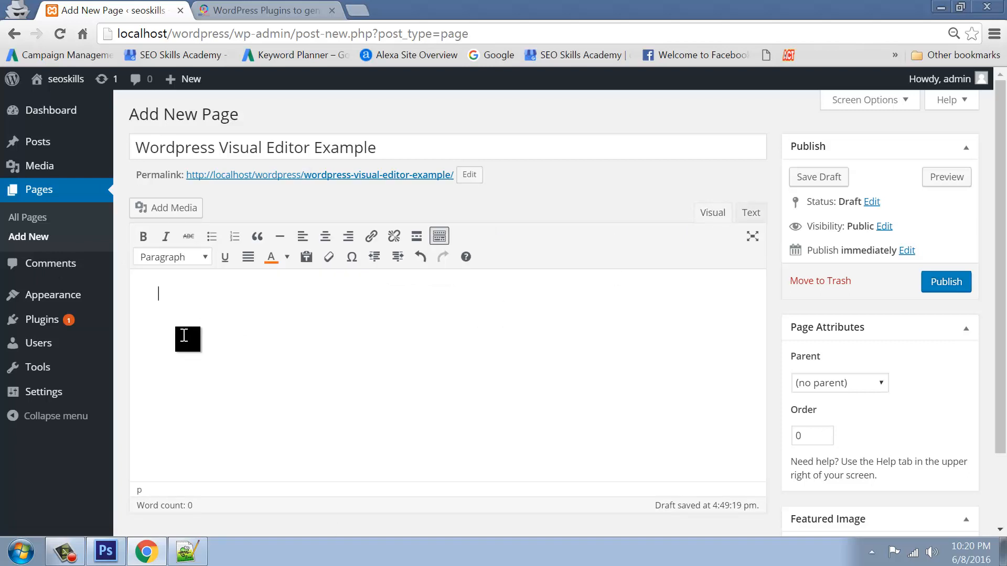